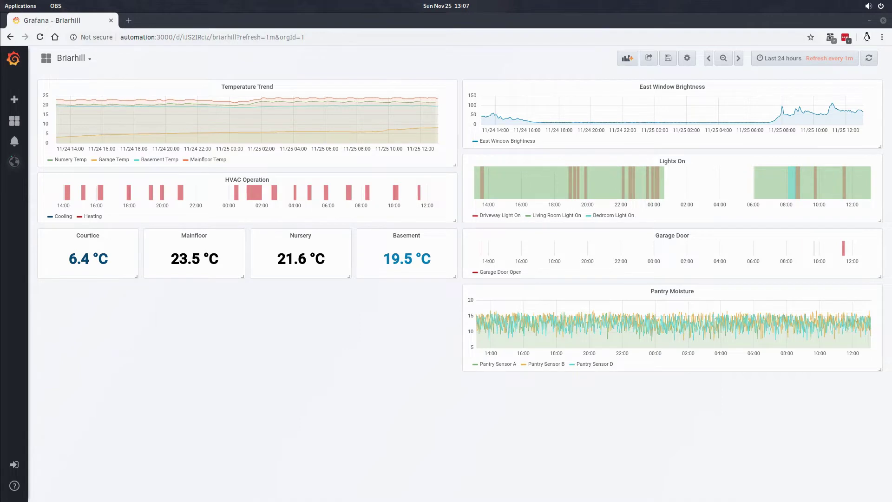
Put the Briarhill dashboard in full-screen view and apply now-24h to now with 1m refresh.
key(d)
key(v)
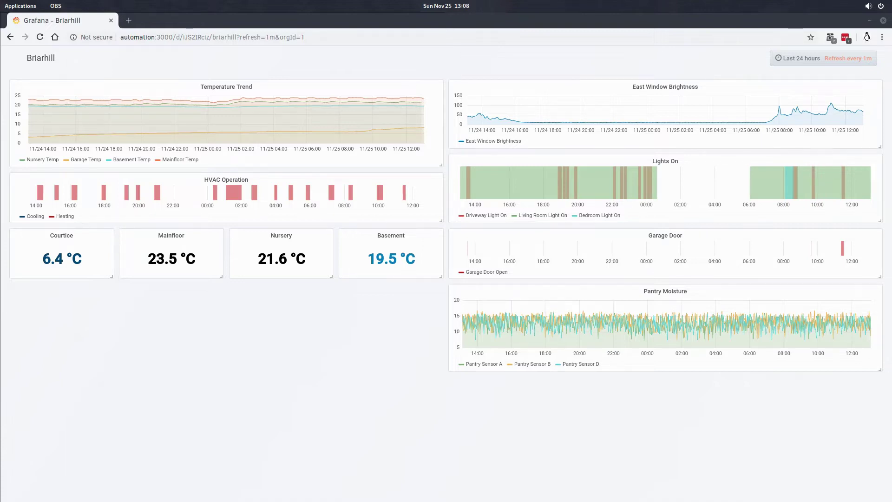
mouse_move(802, 495)
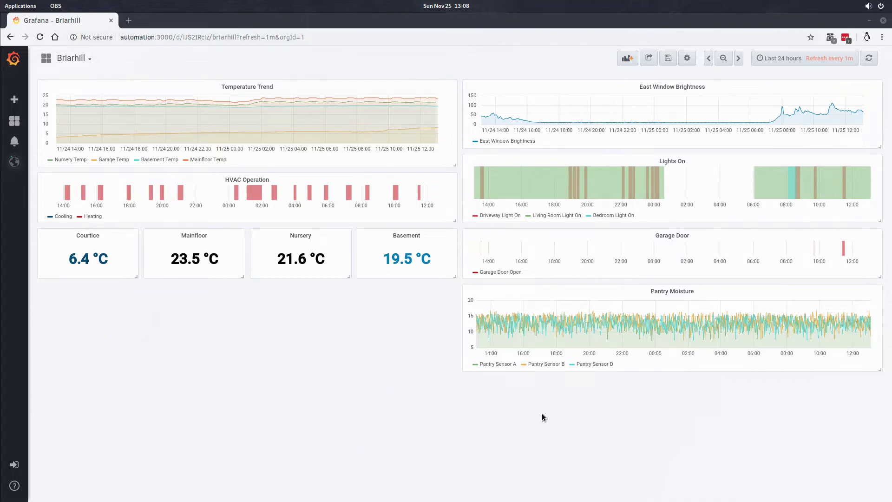
click(845, 59)
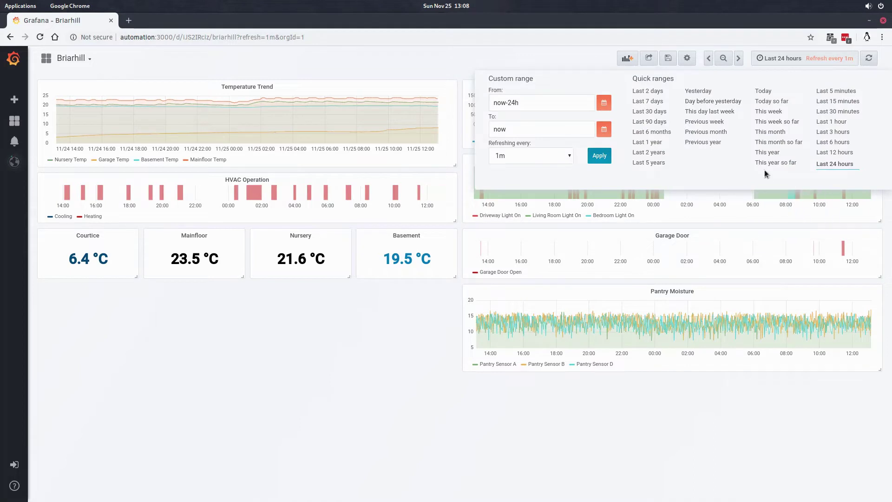
click(872, 58)
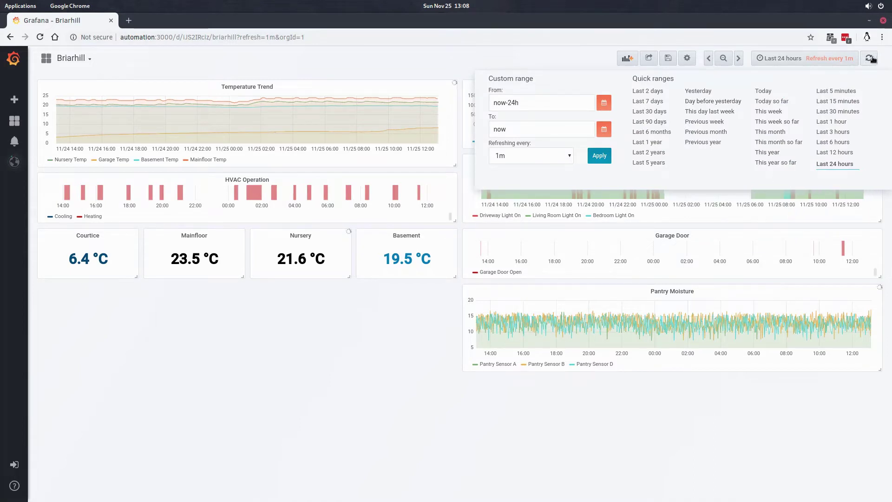
click(570, 160)
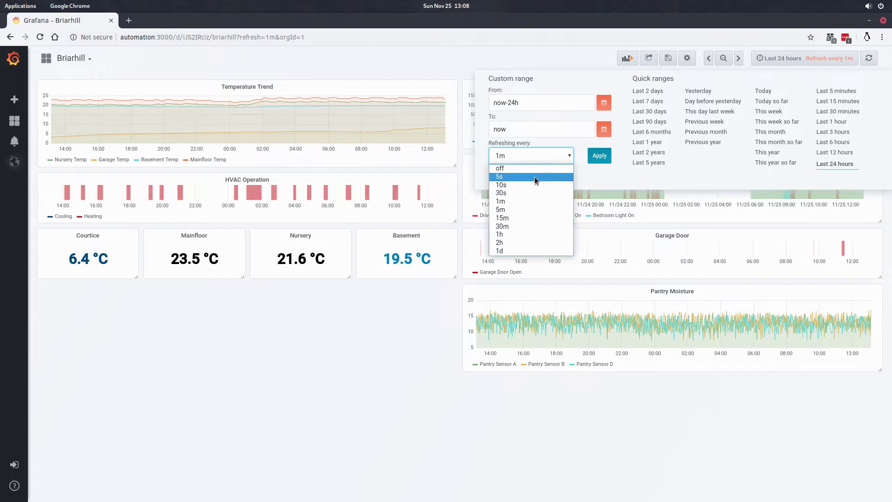
click(415, 345)
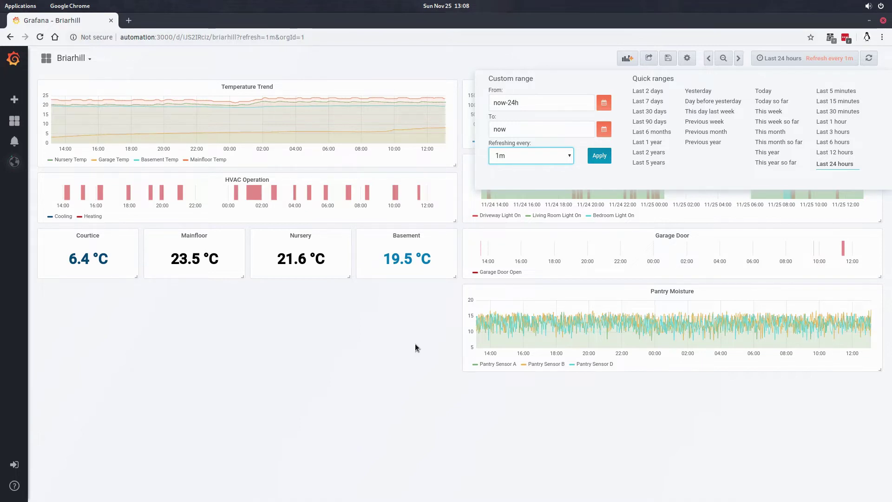
click(217, 417)
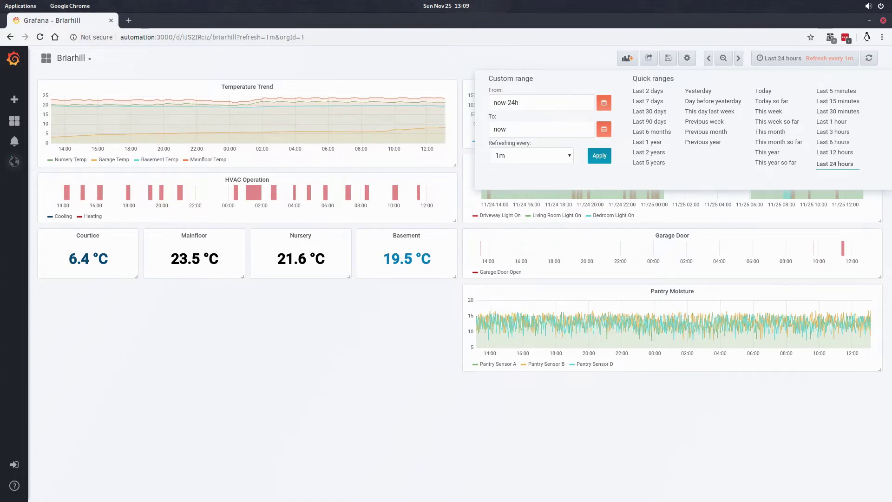
mouse_move(17, 98)
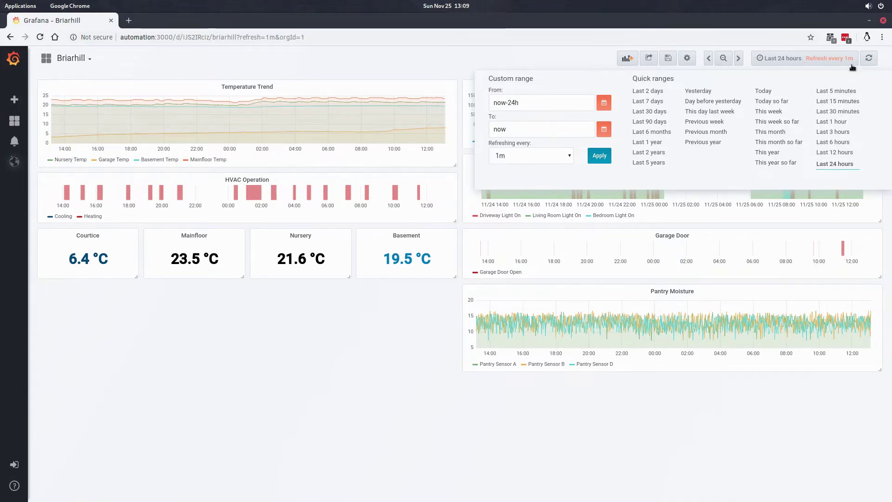
click(869, 58)
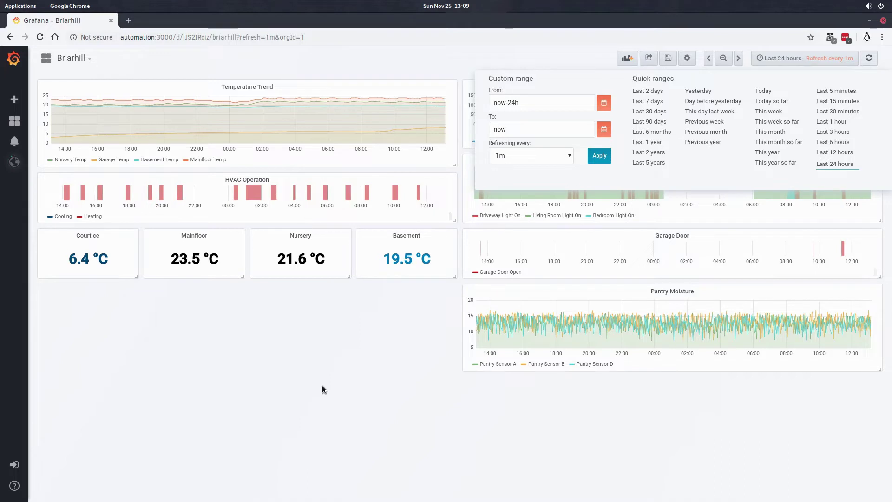
click(599, 156)
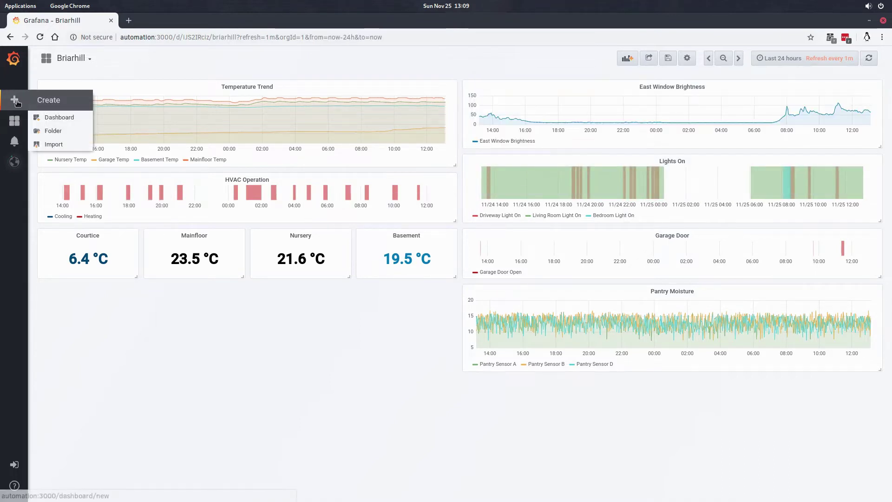
Create a blank dashboard and add a Graph panel titled 'Panel Title'.
click(65, 121)
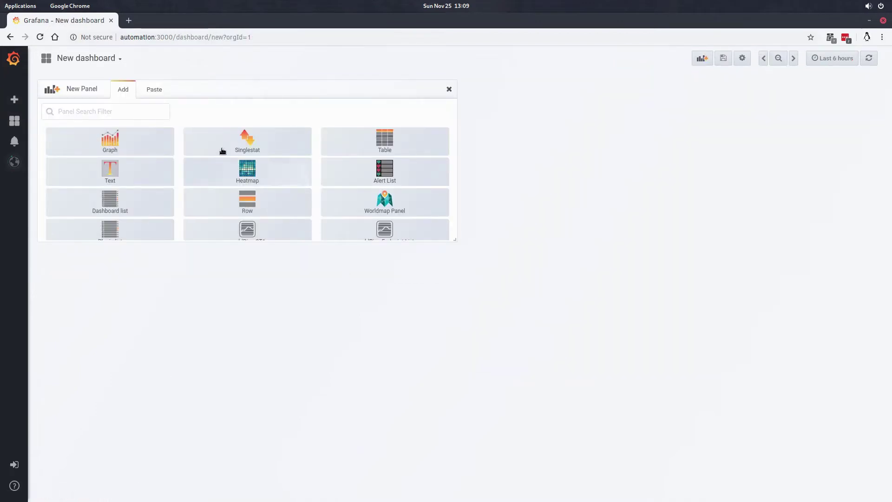
mouse_move(14, 99)
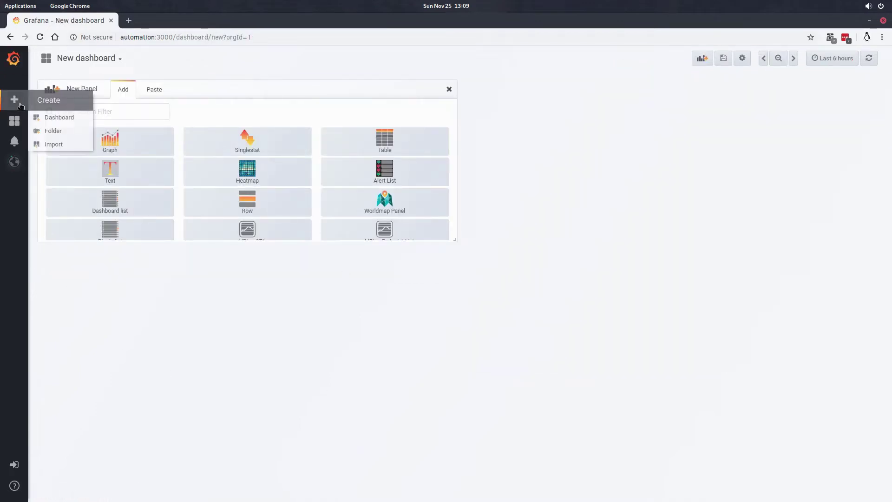
click(59, 118)
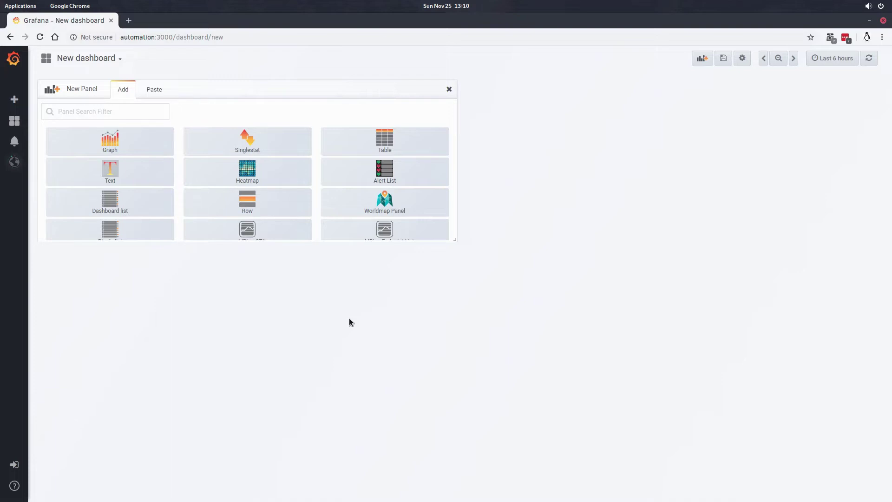
click(111, 147)
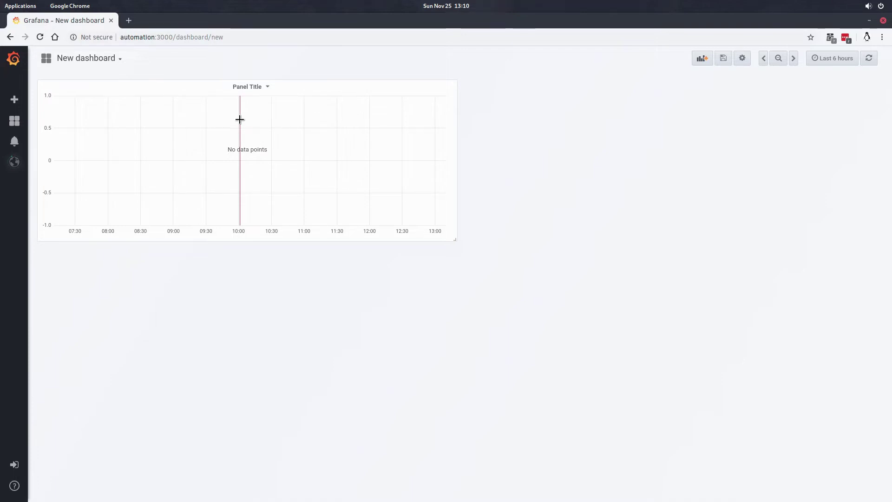
Edit the graph query to use Automation Influx, default retention policy, and the temperature measurement.
click(258, 88)
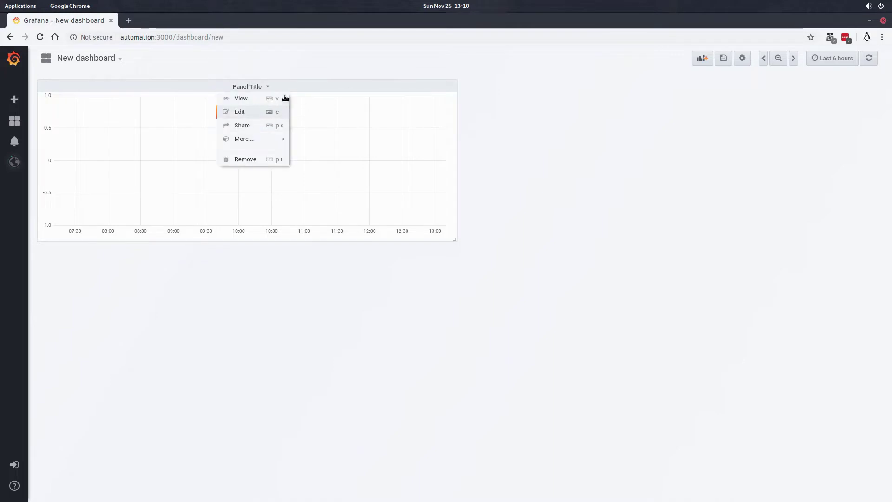
click(257, 114)
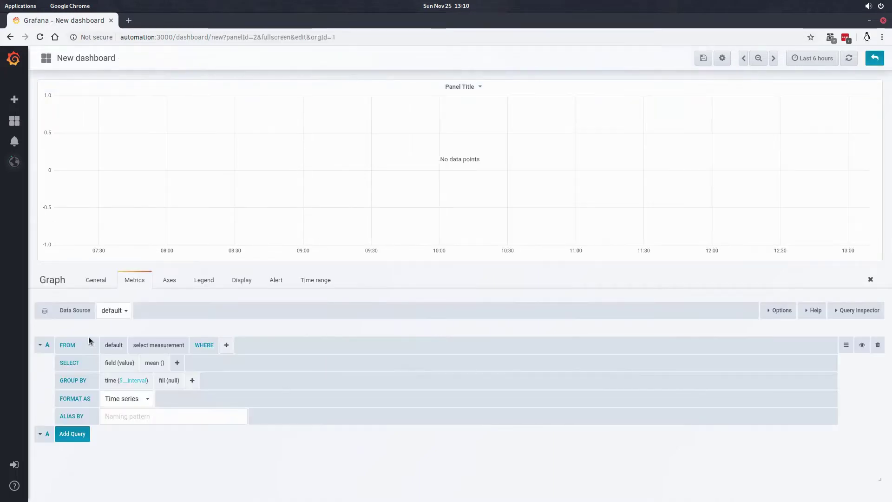
click(107, 351)
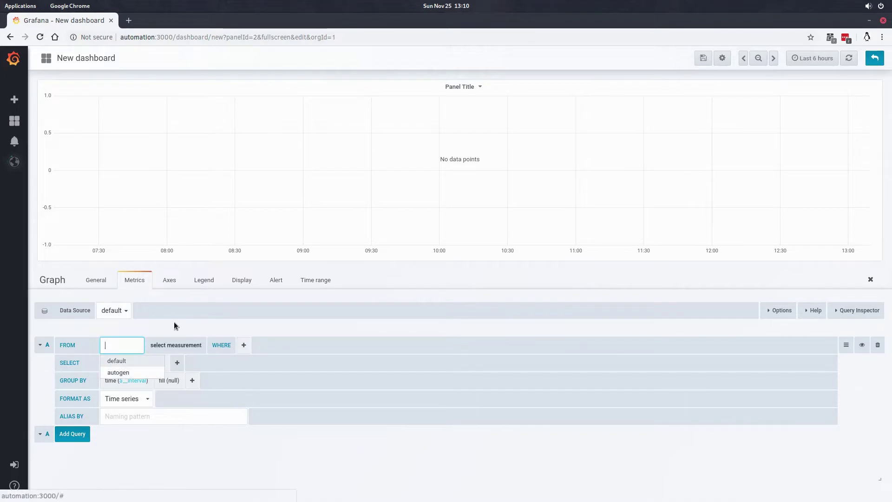
click(77, 314)
click(124, 310)
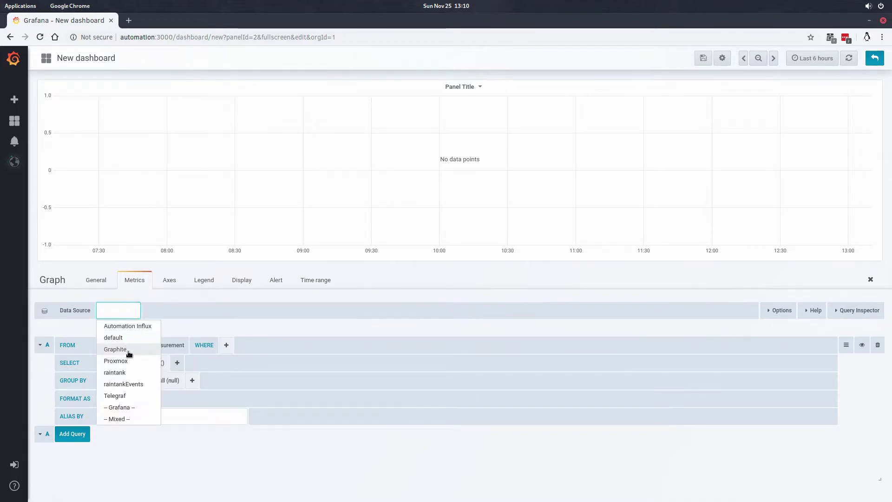
click(133, 326)
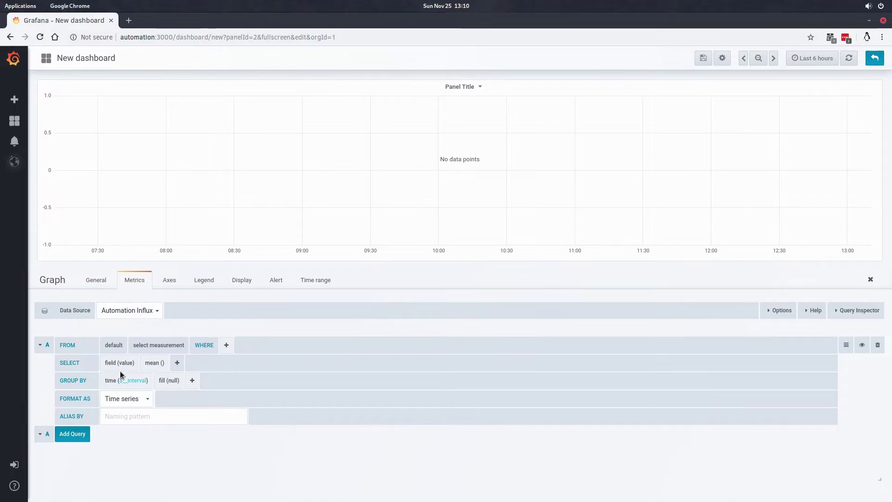
click(116, 349)
click(126, 358)
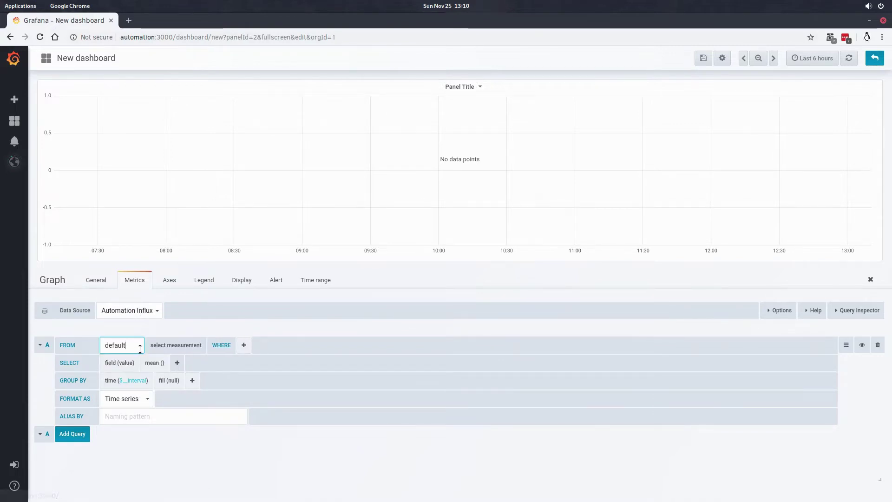
click(140, 346)
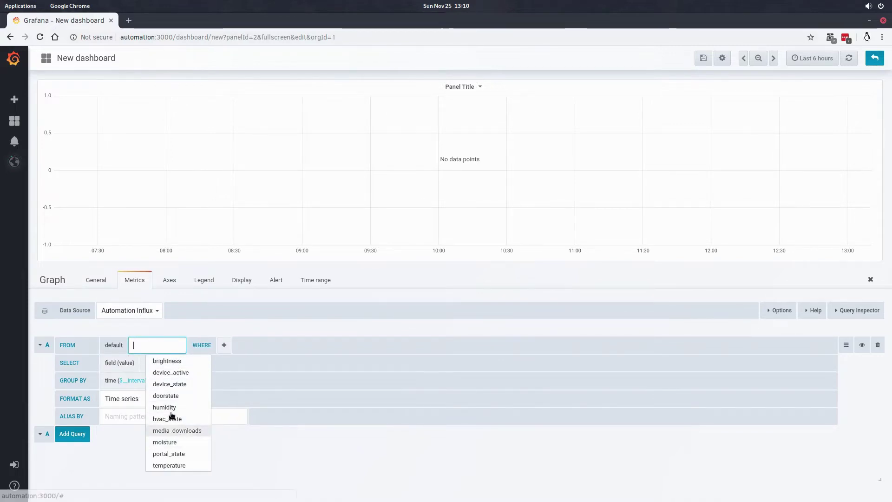
click(171, 465)
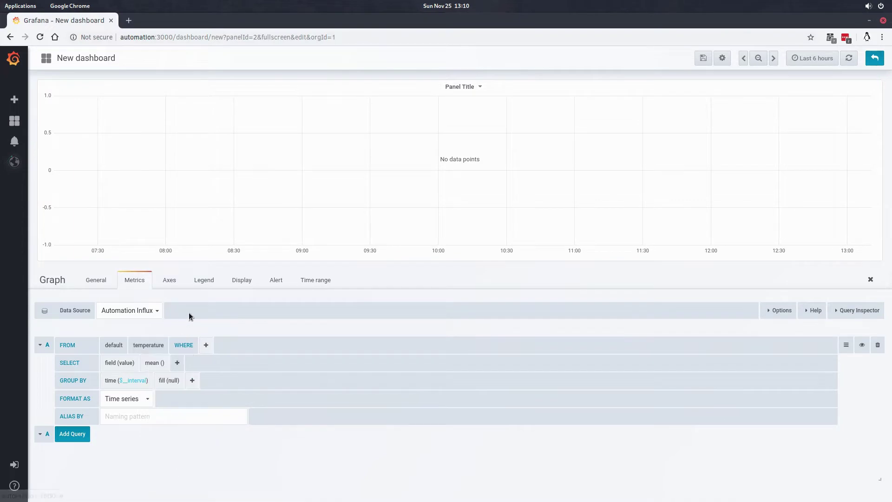
key(super)
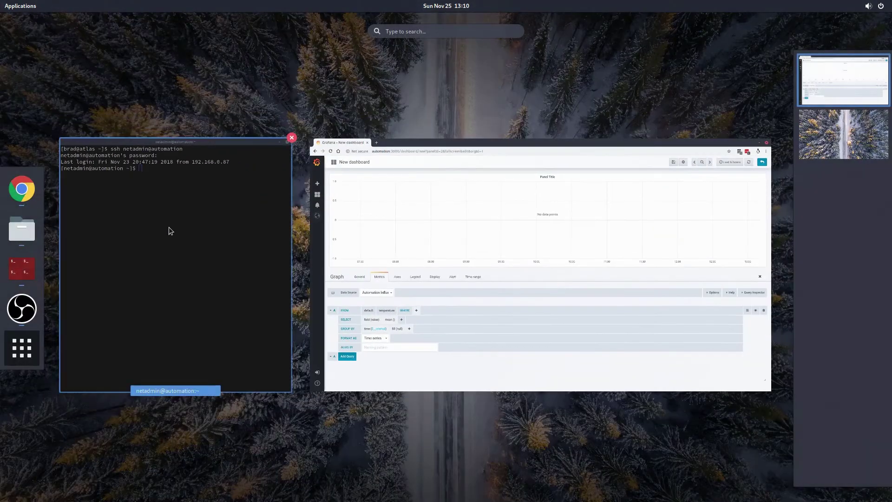
Maximise the terminal, start the influx shell and run 'show databases;'.
click(169, 227)
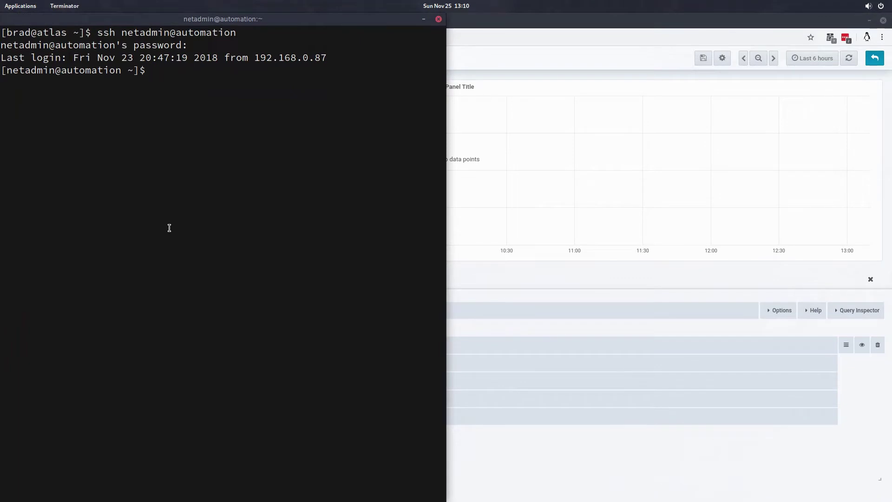
key(super+Up)
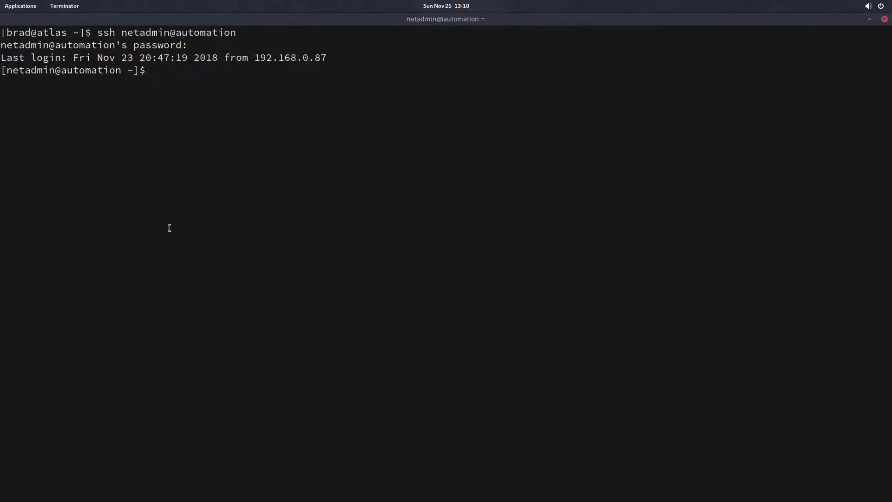
text(influx)
key(Return)
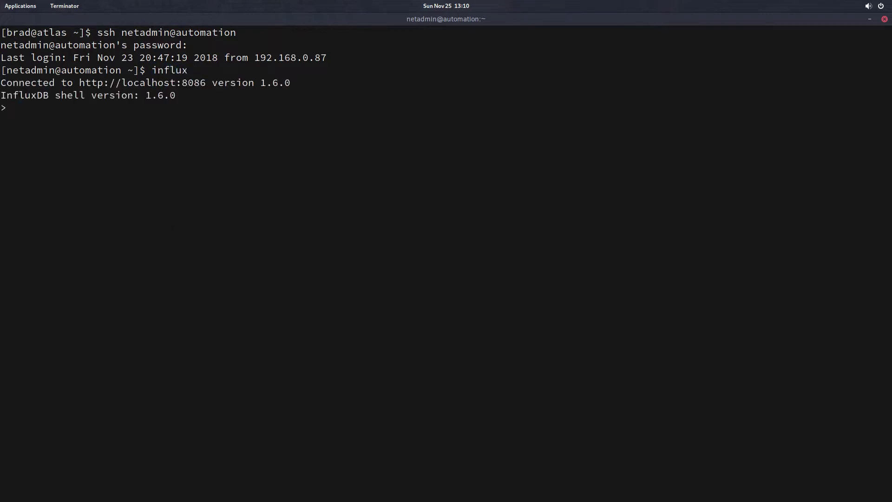
text(use)
key(BackSpace)
key(BackSpace)
key(BackSpace)
key(BackSpace)
text(show databases;)
key(Return)
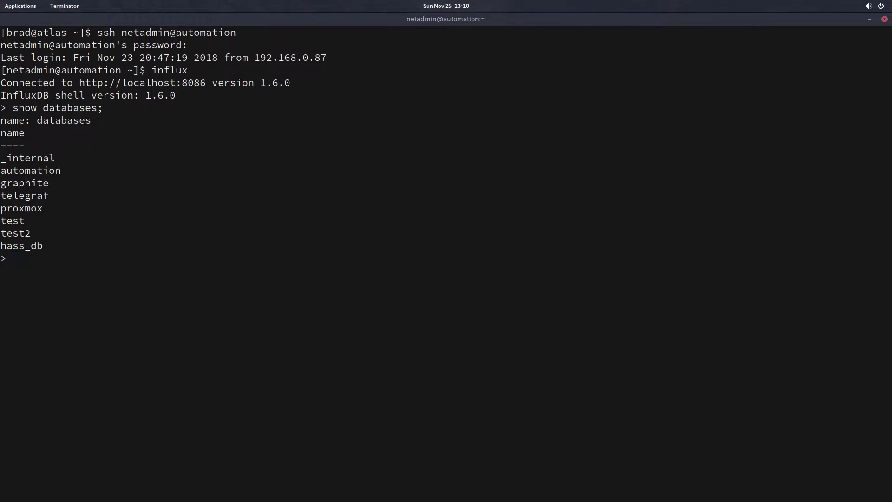
Run 'use automation' and 'show series;', then type 'select * from temperature;'.
drag(1, 171, 66, 169)
click(58, 170)
triple_click(14, 171)
click(15, 173)
text(use automation)
key(Return)
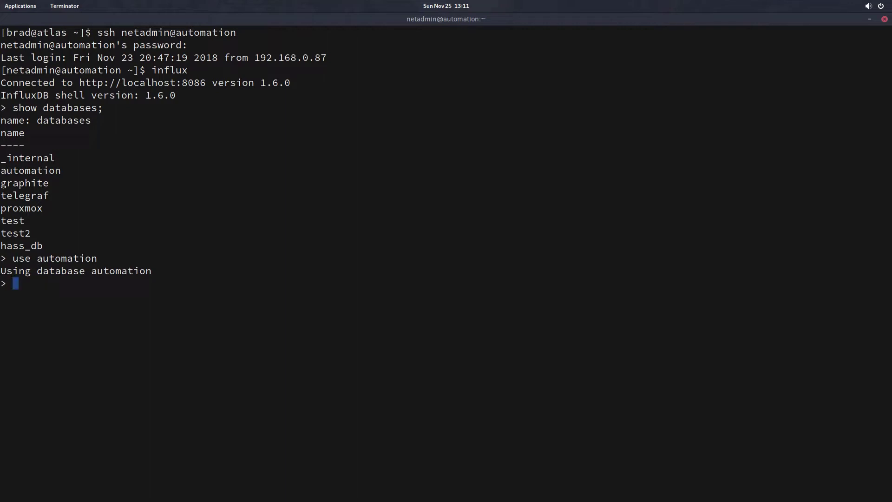
text(show series;)
key(Return)
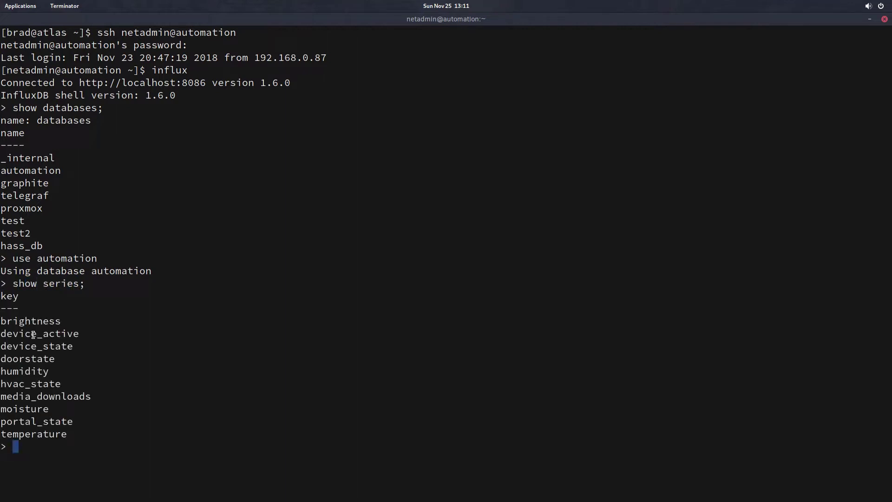
double_click(38, 432)
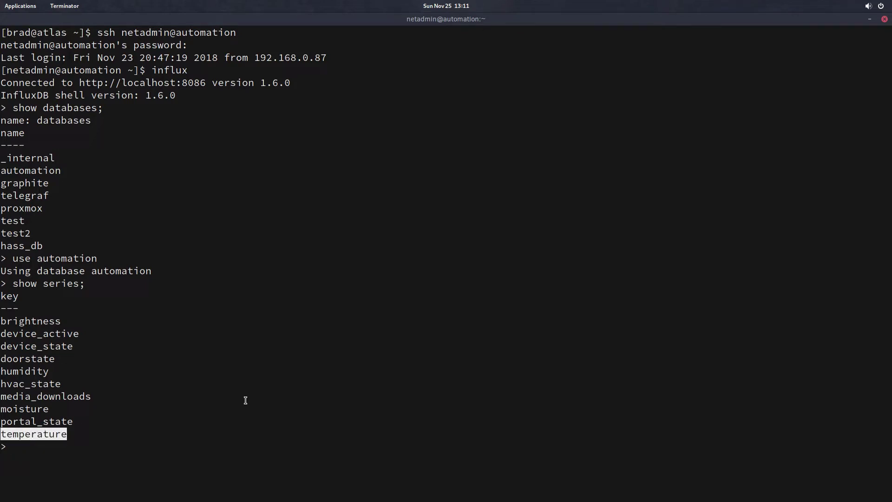
text(select * from temperature;)
Run the temperature query and inspect rows like Basement 19.5 and the final Hallway reading.
key(Return)
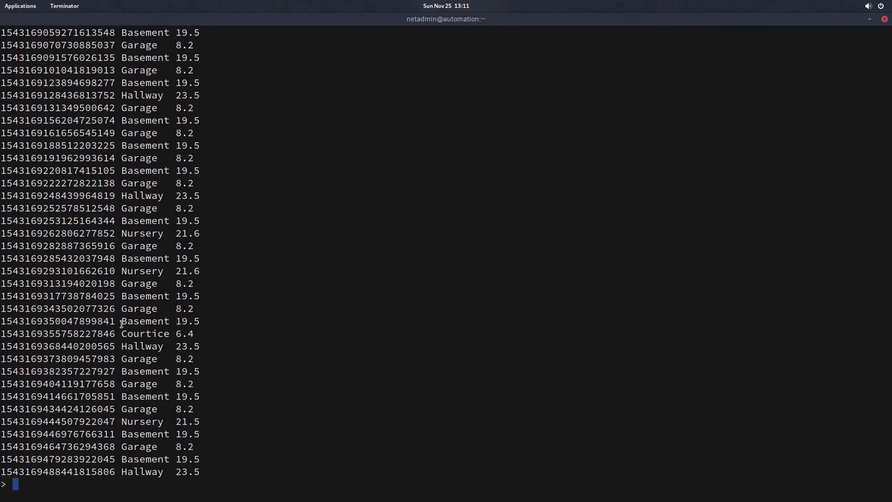
drag(107, 321, 2, 322)
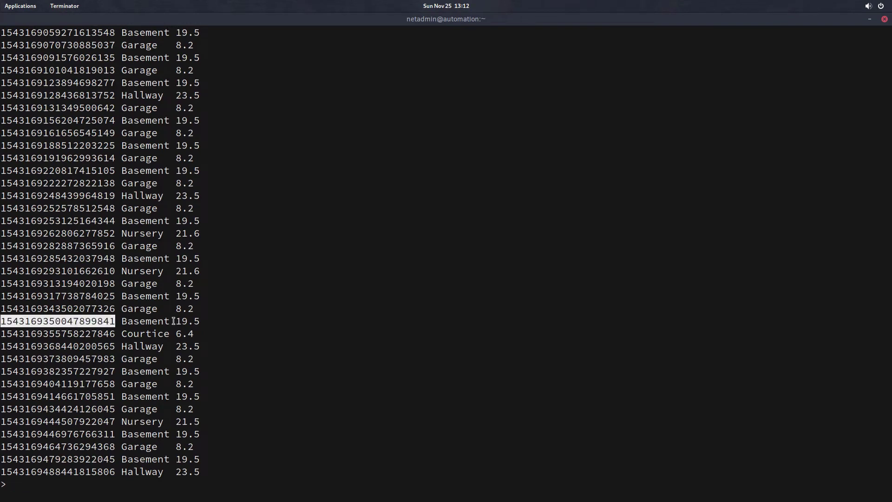
drag(122, 321, 170, 321)
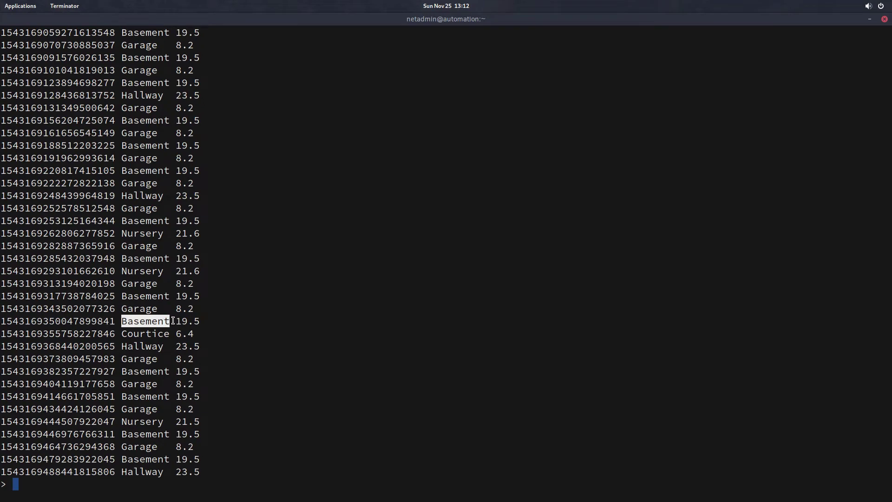
drag(179, 321, 196, 321)
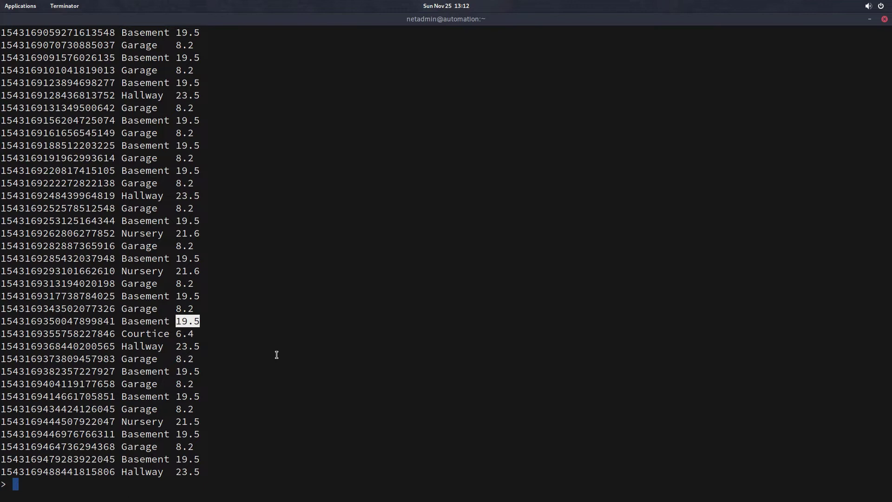
mouse_move(0, 1)
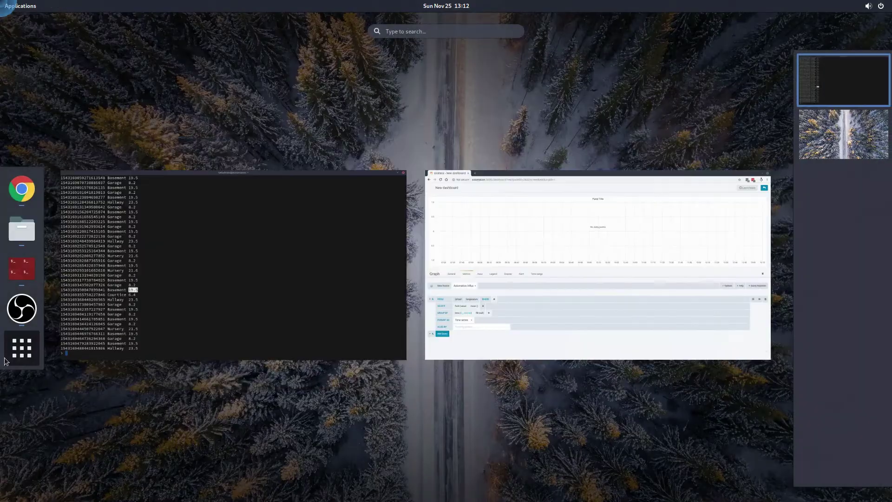
click(245, 265)
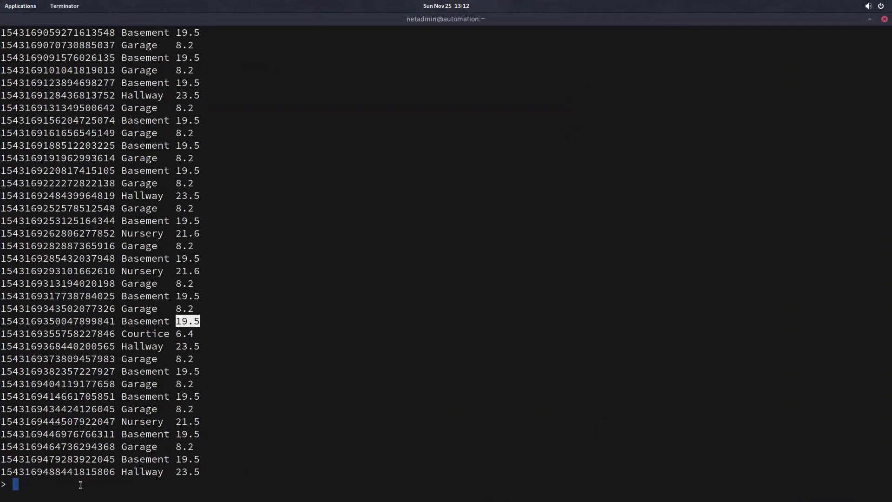
drag(122, 472, 199, 472)
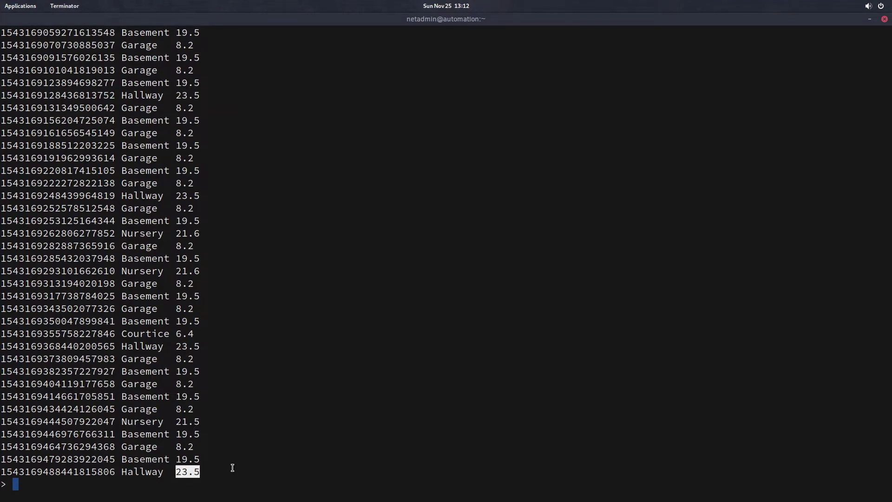
click(250, 434)
Add a WHERE filter locale = Hallway, checking the locale spelling in the terminal.
key(super)
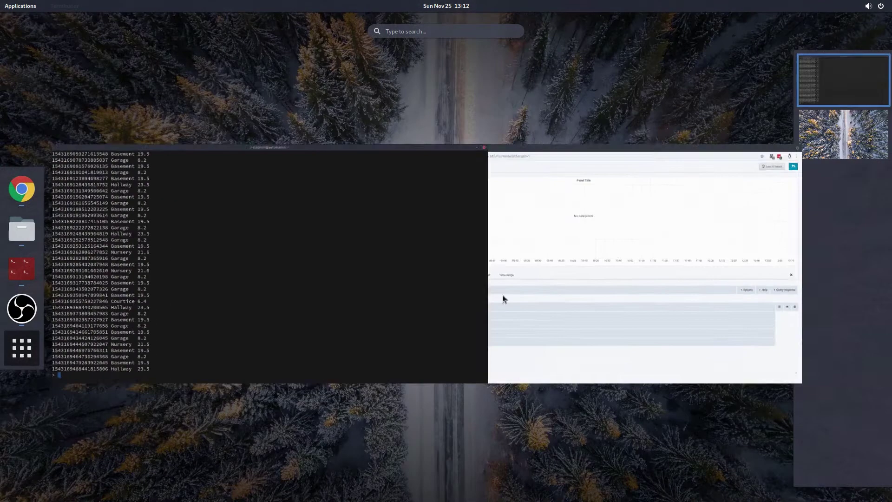
click(553, 221)
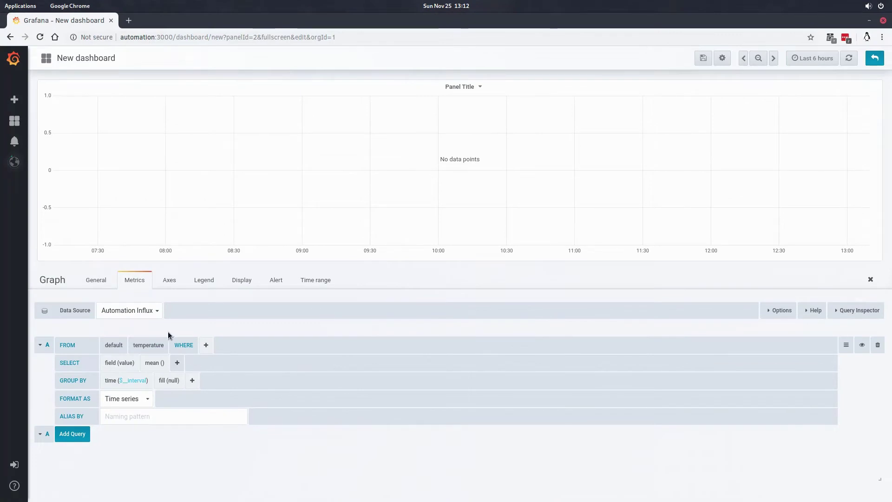
click(206, 345)
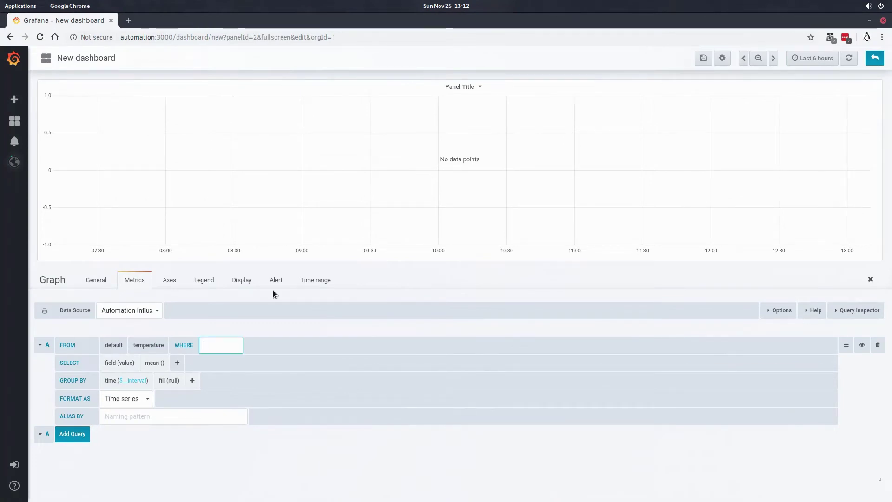
text(locale)
click(256, 352)
click(244, 348)
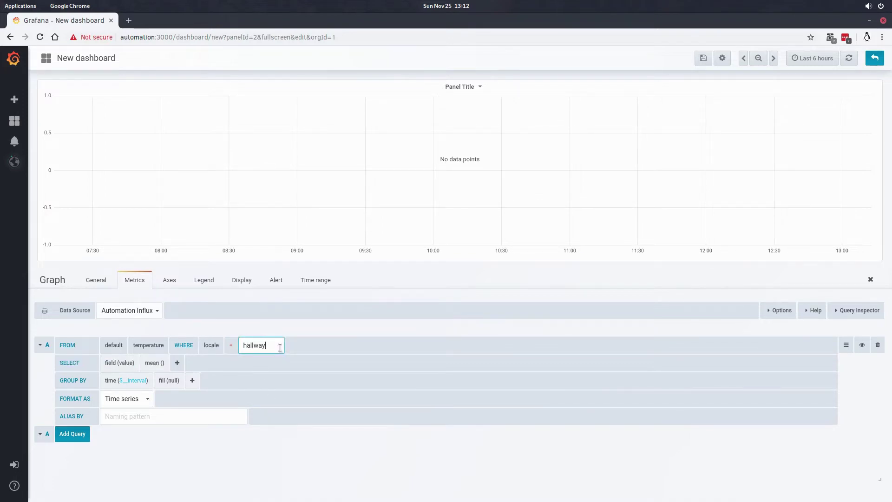
key(super)
click(233, 265)
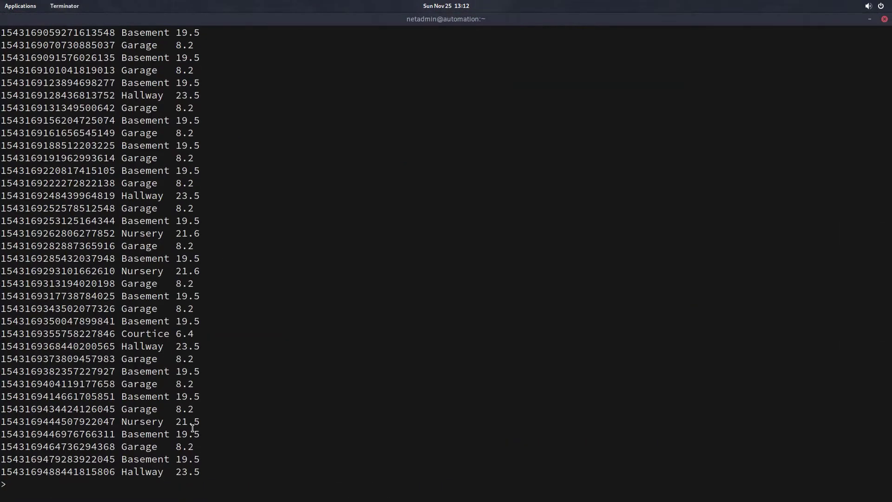
key(super)
click(427, 324)
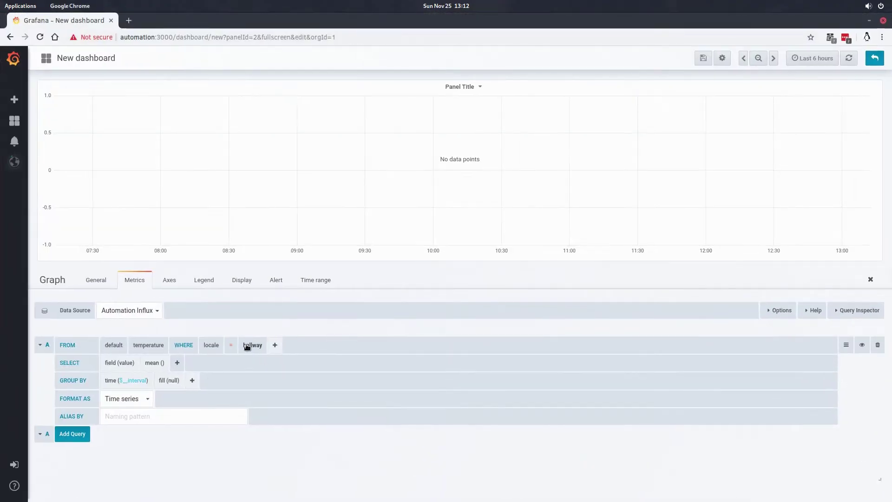
click(247, 346)
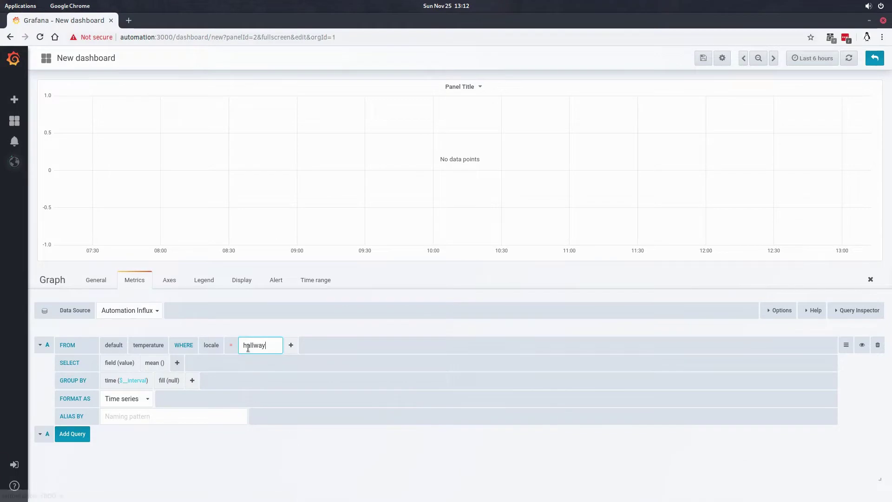
key(BackSpace)
text(H)
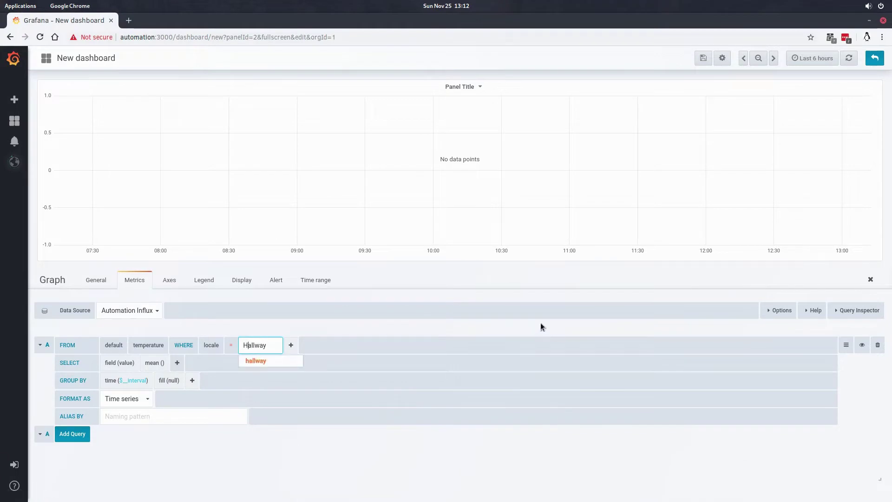
click(330, 408)
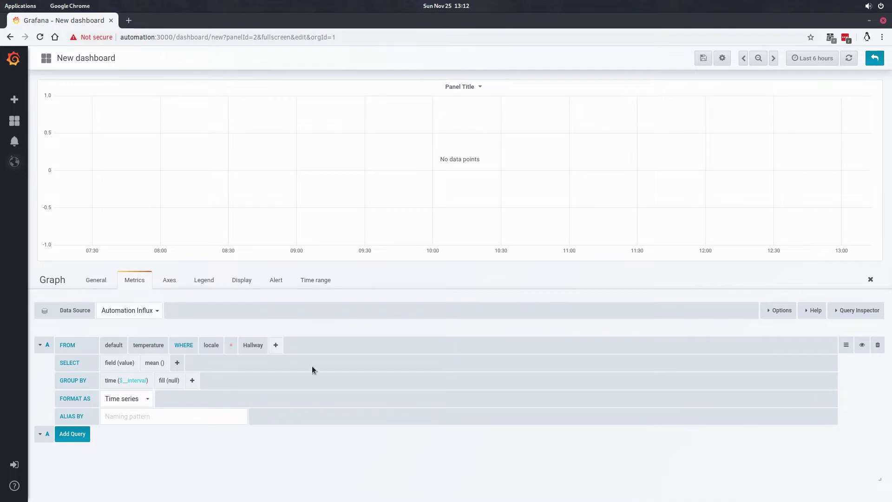
Select field(temperature) with mean() and set GROUP BY fill(none).
click(131, 364)
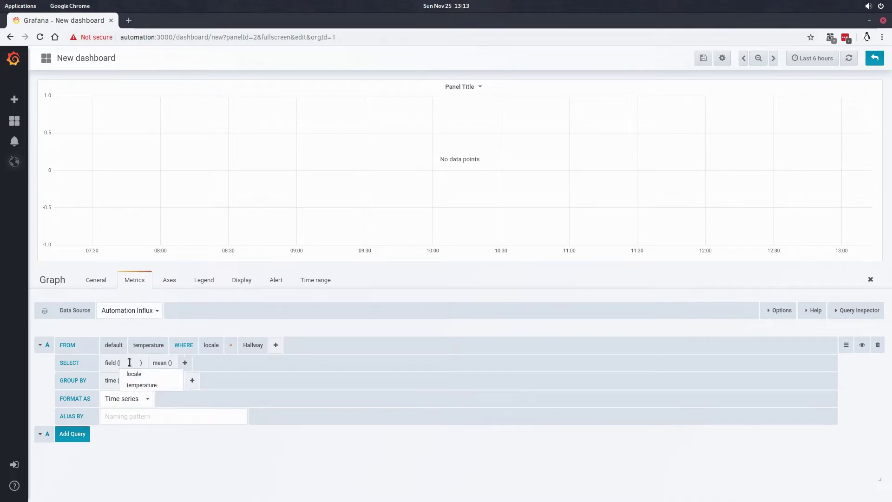
click(150, 385)
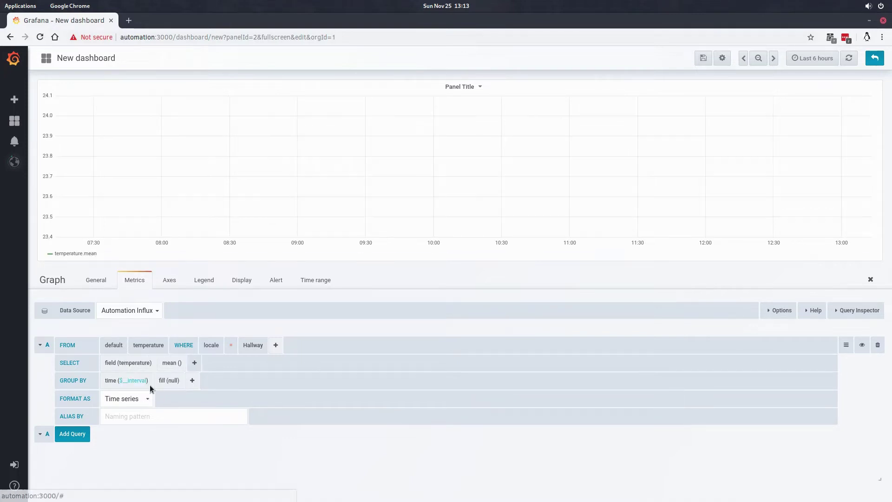
click(178, 364)
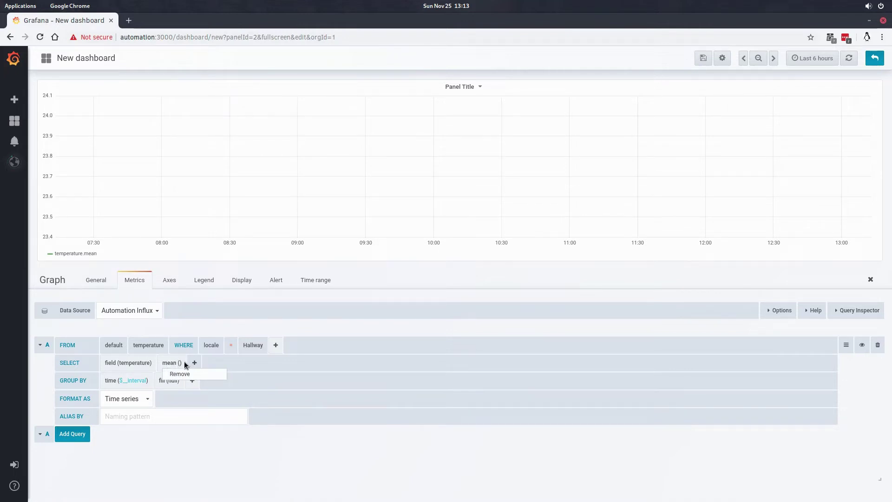
click(191, 362)
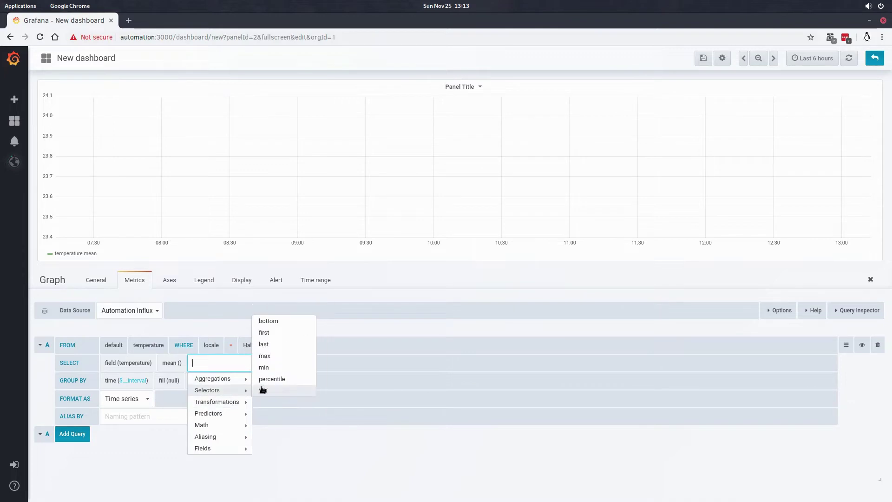
mouse_move(230, 407)
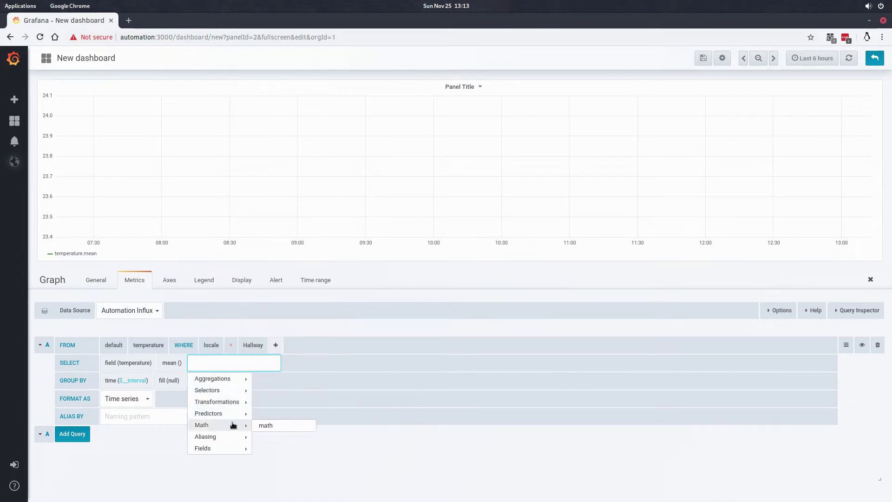
mouse_move(222, 378)
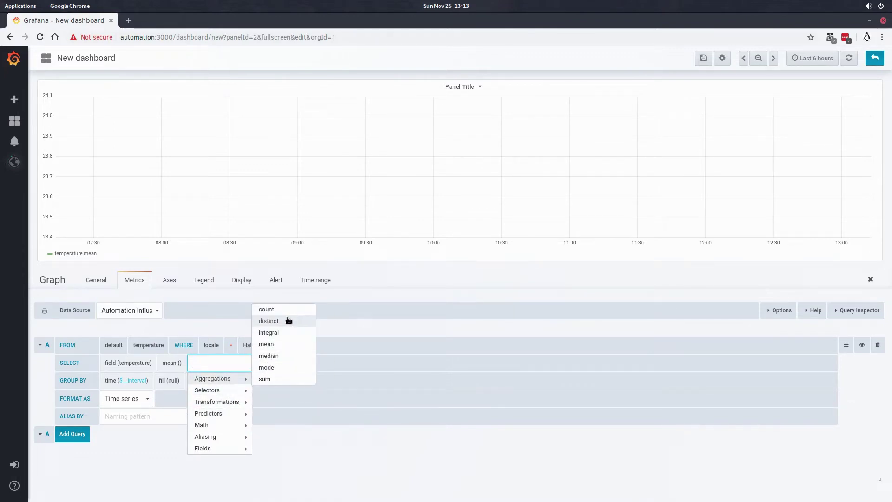
click(270, 344)
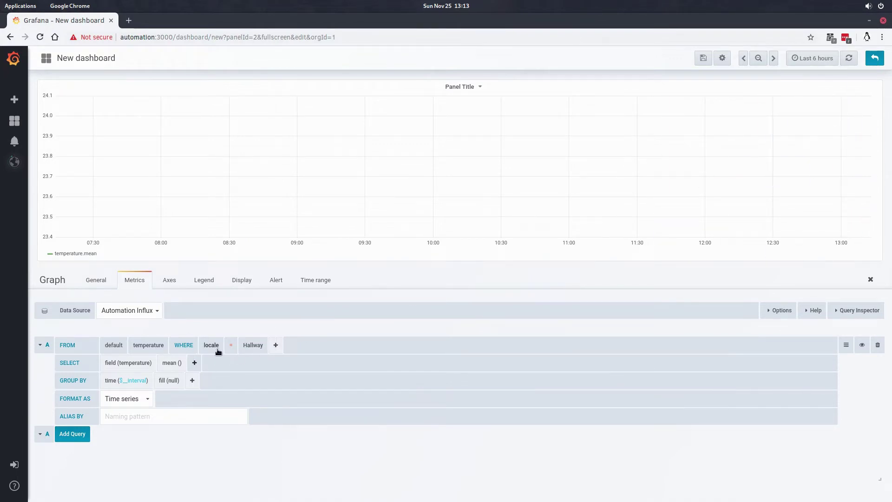
click(231, 345)
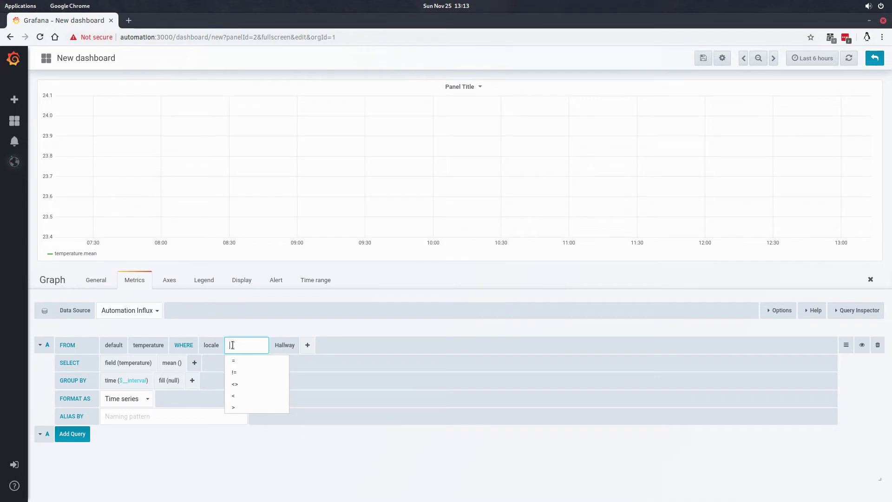
click(210, 345)
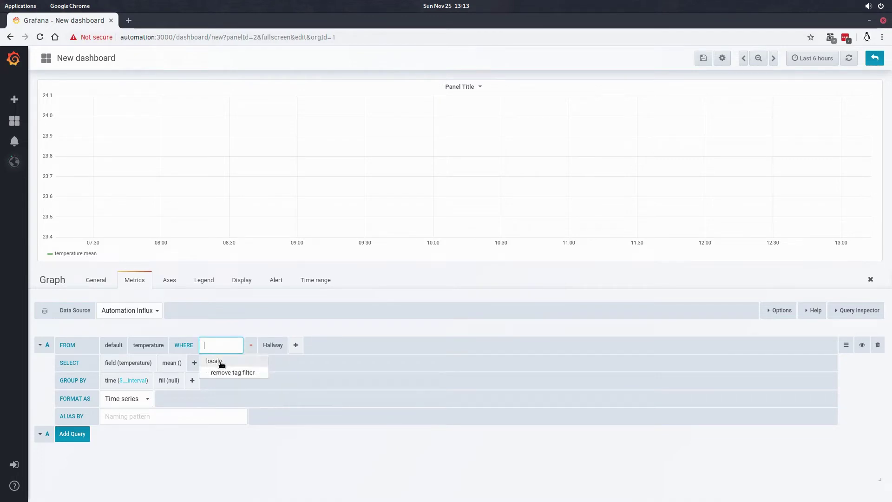
click(221, 361)
click(174, 380)
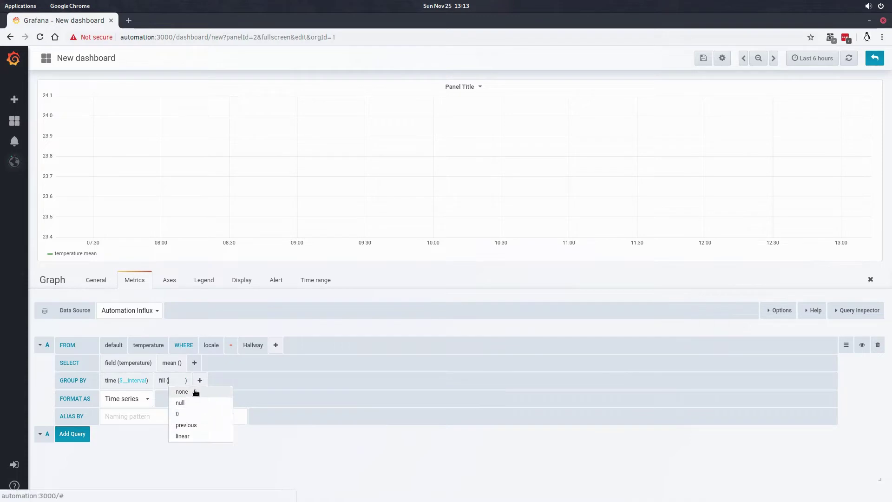
click(193, 391)
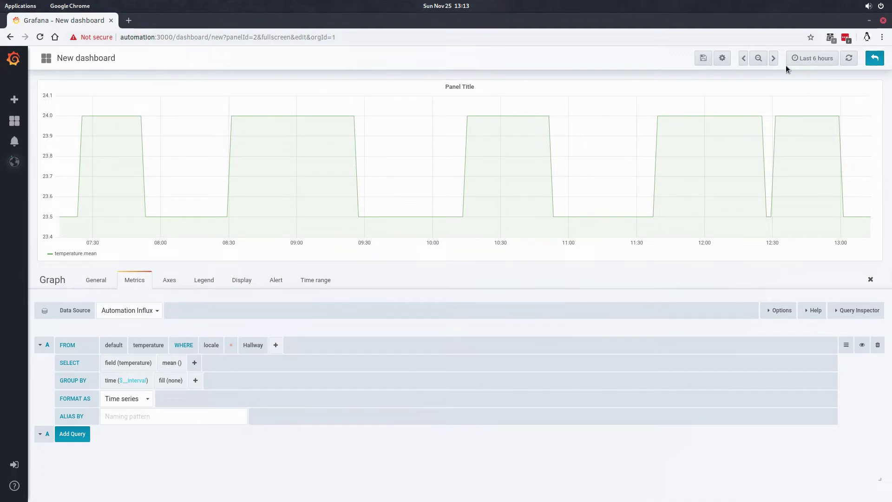
Change the graph's time range from Last 24 hours to This week so far.
click(813, 59)
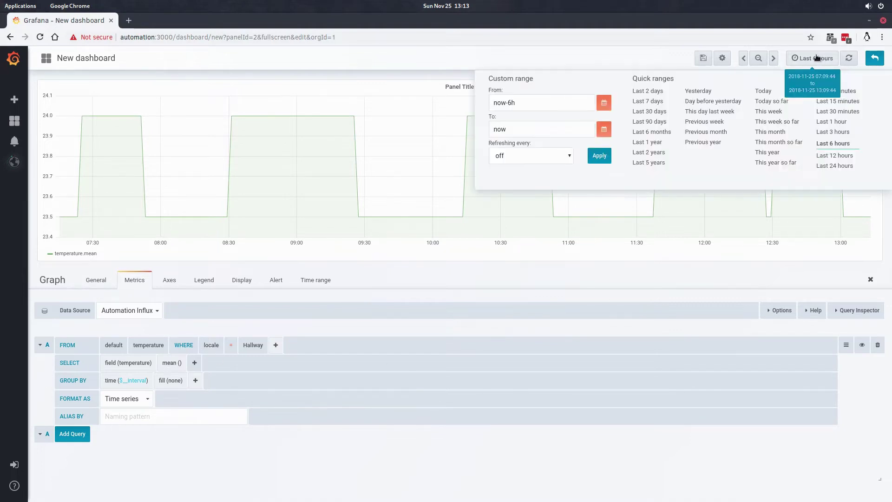
click(843, 168)
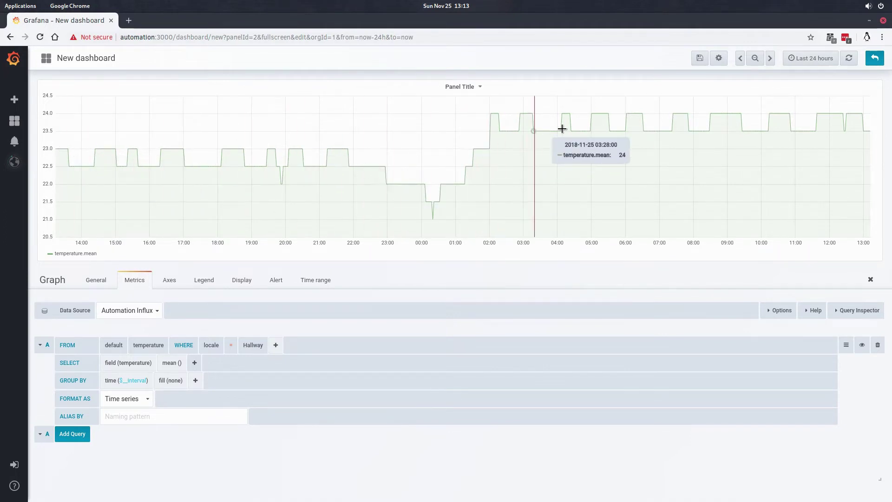
click(812, 58)
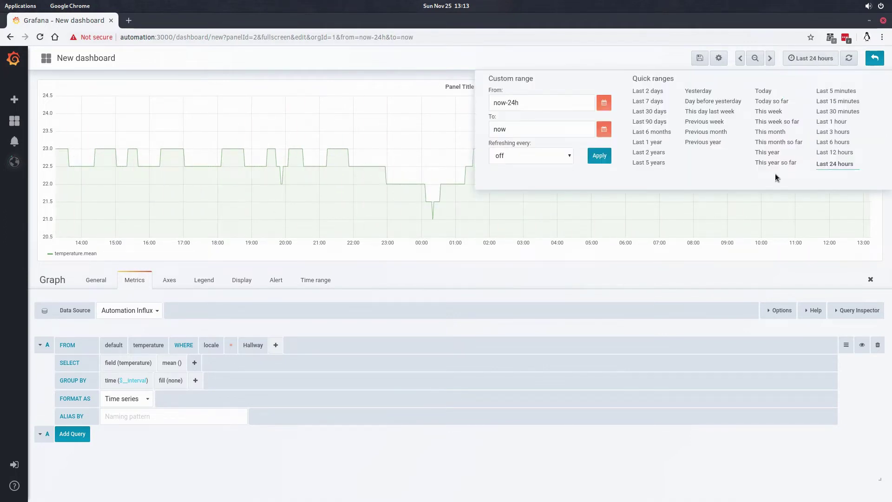
click(766, 112)
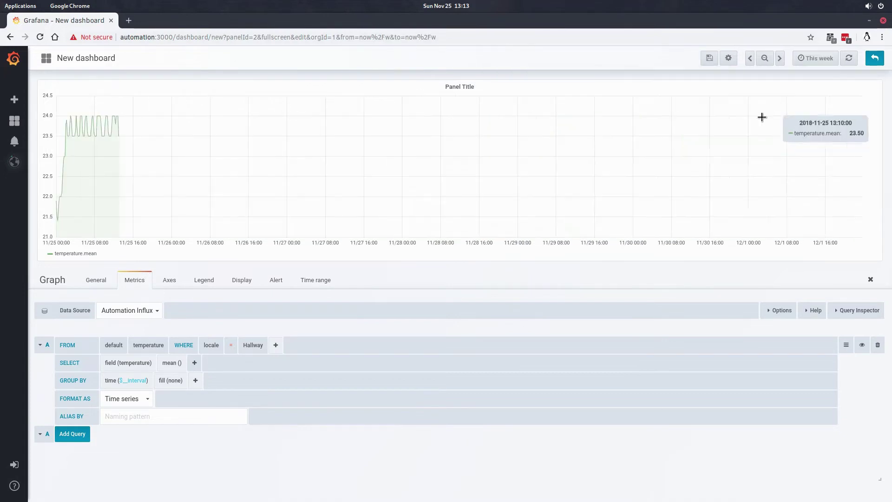
click(812, 64)
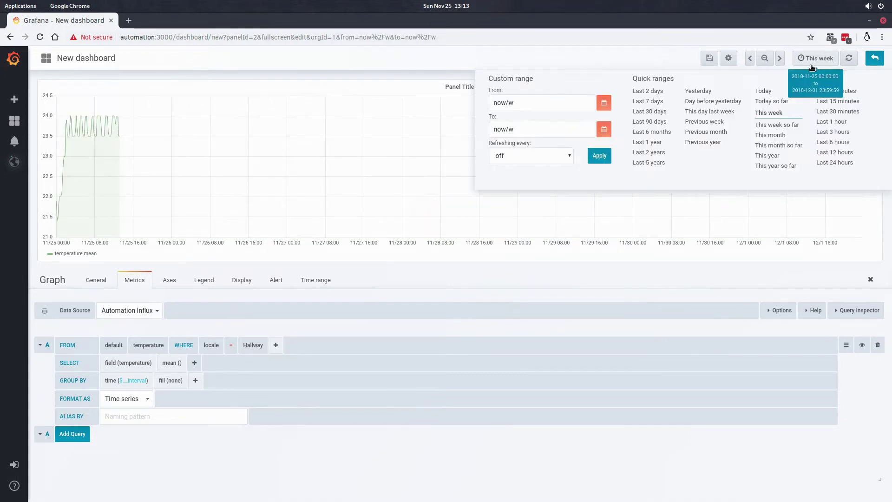
click(777, 125)
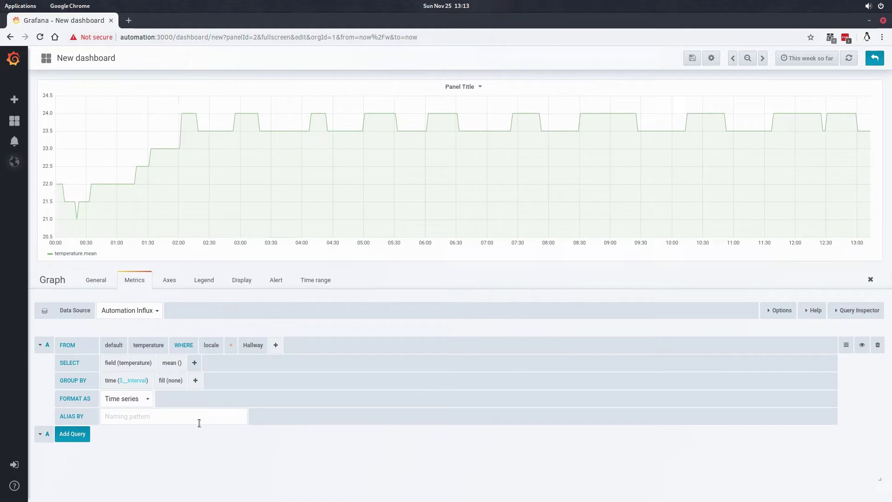
Keep the Time series format and alias query A as 'Hallway Nest'.
click(141, 398)
click(140, 399)
click(133, 417)
text(Hallway Nest)
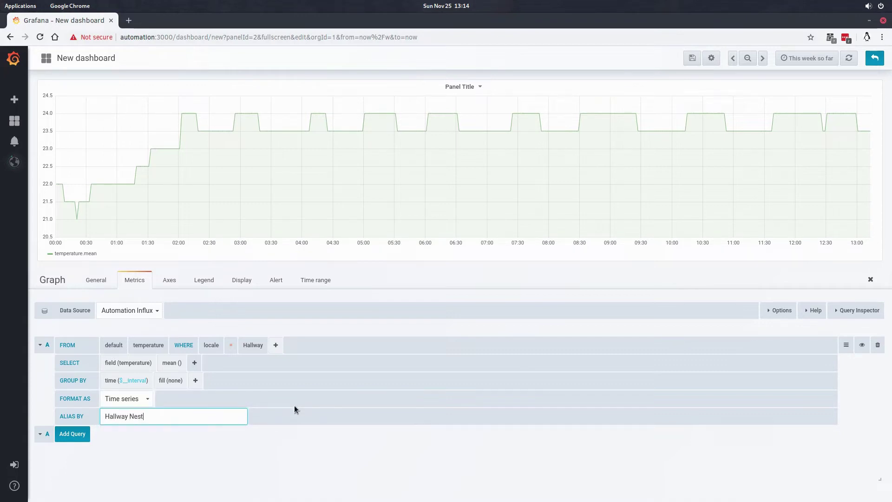
click(232, 467)
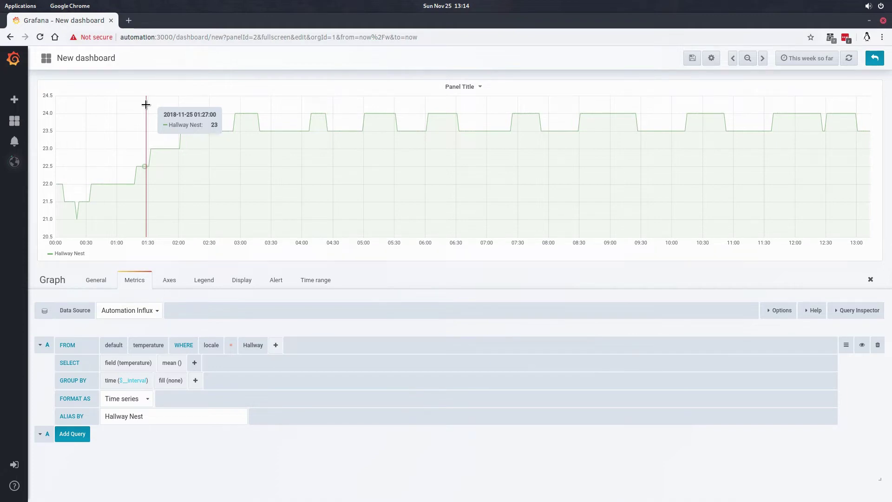
Check the Garage locale name in the terminal readings, then return to Grafana.
key(super)
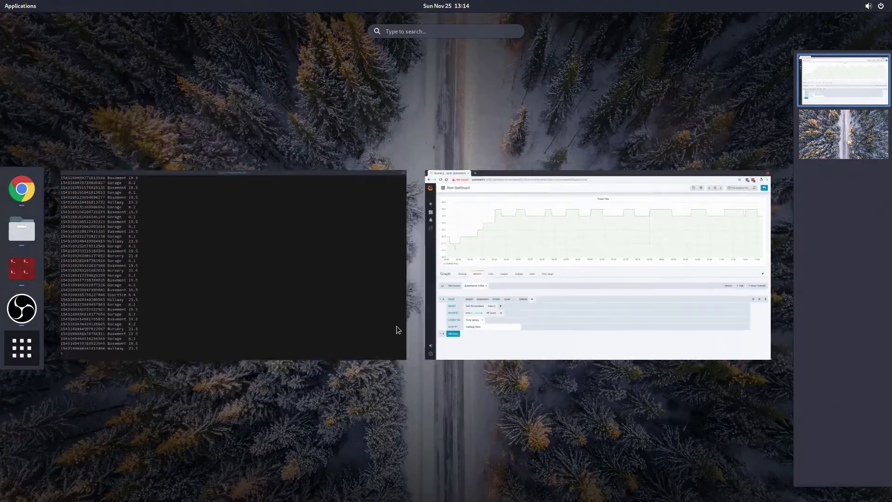
click(398, 330)
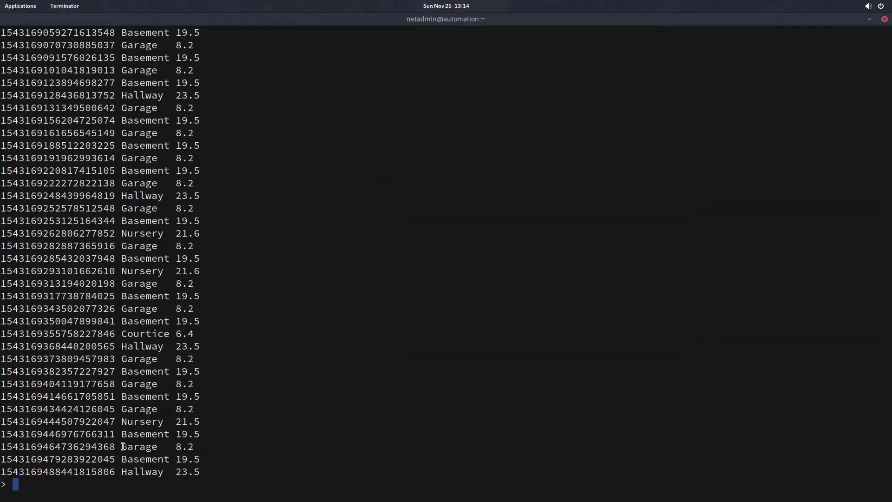
drag(123, 446, 162, 447)
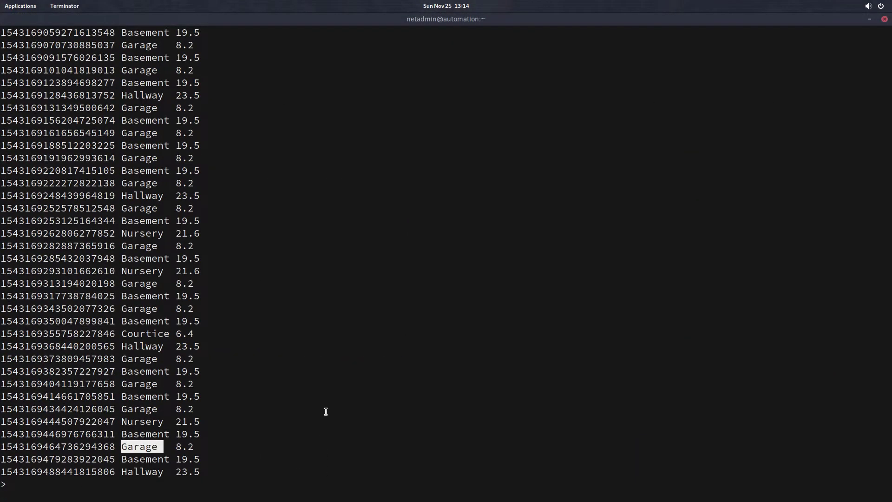
key(super)
click(623, 254)
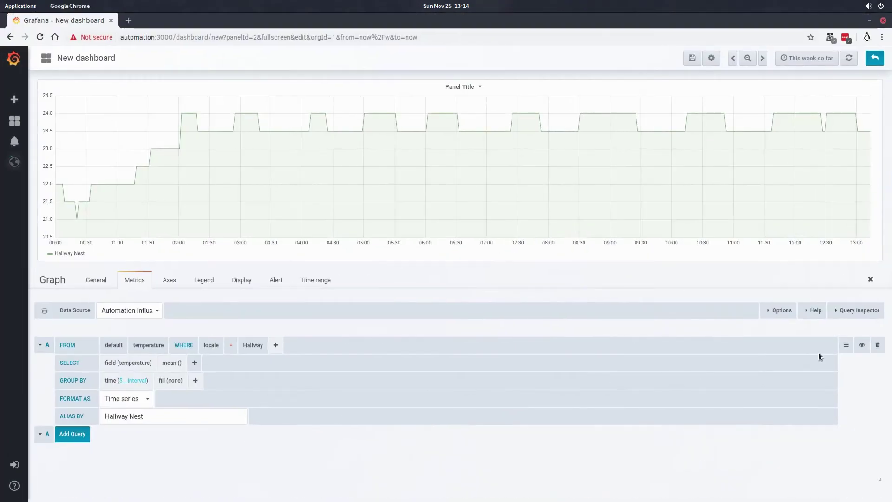
Duplicate query A as query B, filter it to locale Garage, and alias it 'Garage Temp'.
click(846, 344)
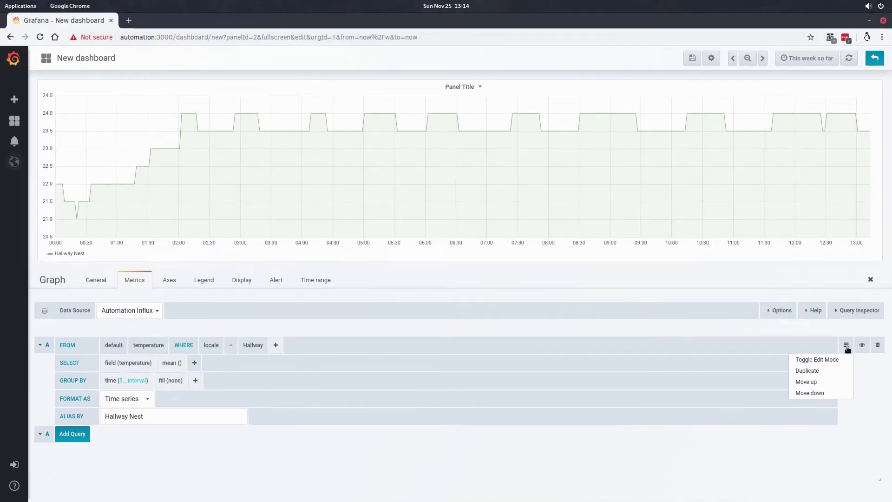
click(820, 371)
scroll(442, 328, down, 3)
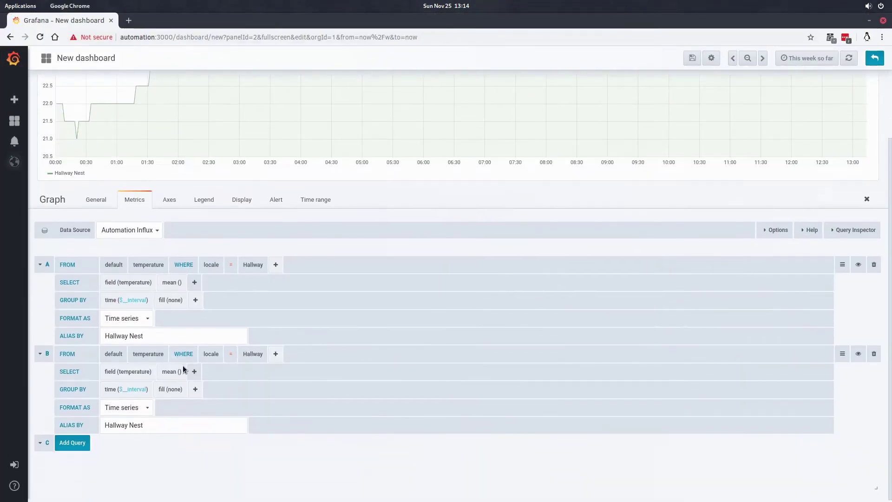
click(251, 353)
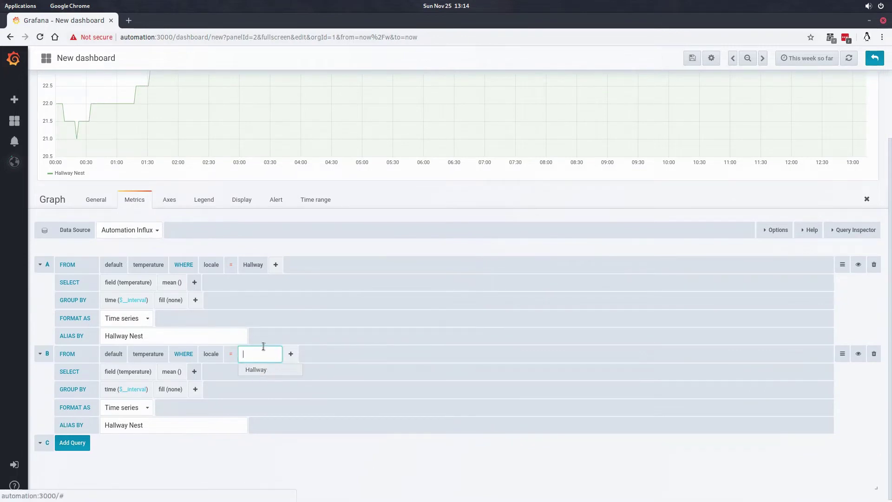
text(Garage)
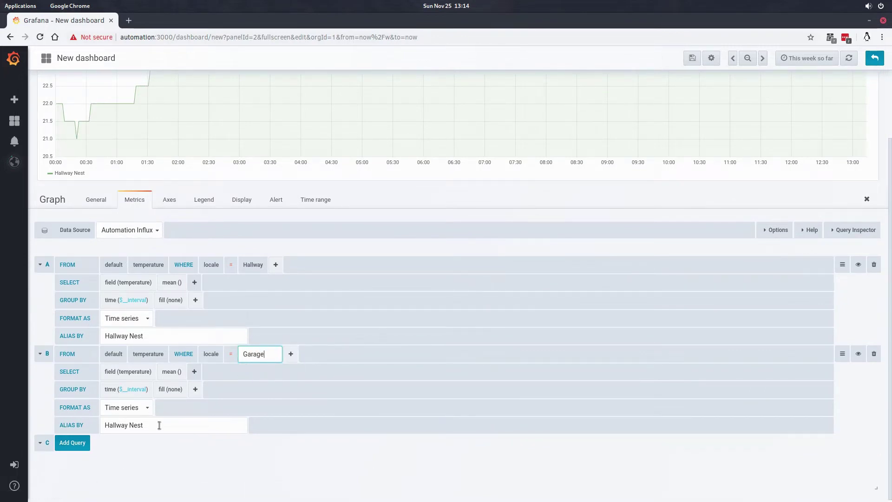
drag(159, 424, 60, 420)
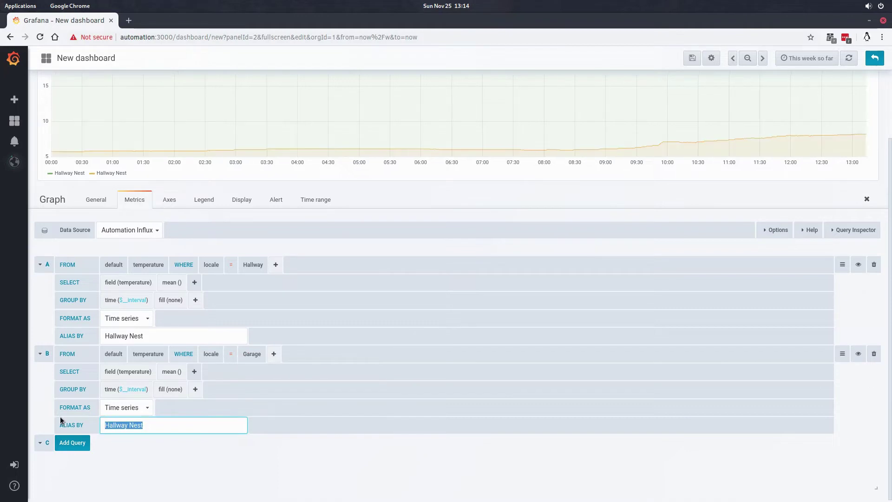
text(Garage Temp)
click(273, 472)
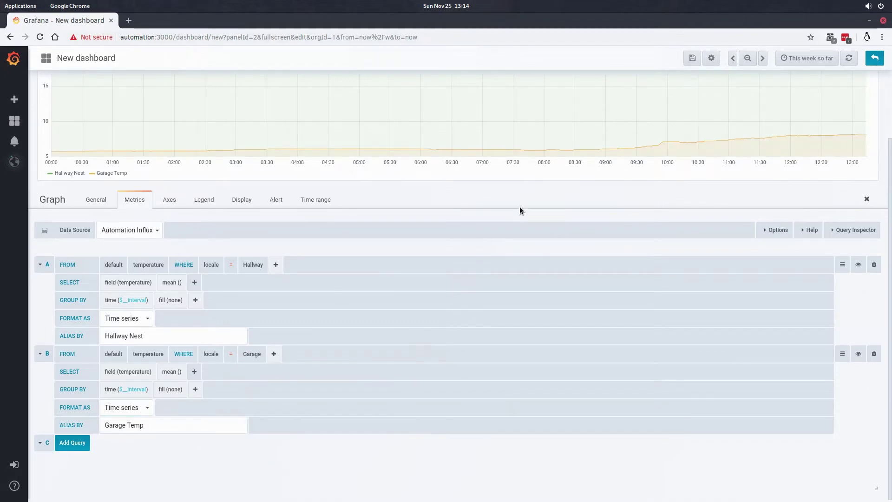
scroll(519, 209, up, 3)
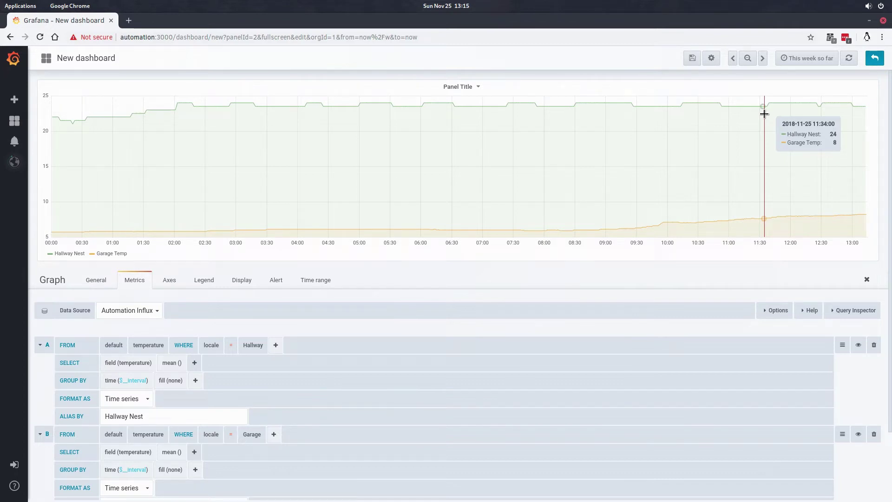
scroll(372, 385, down, 2)
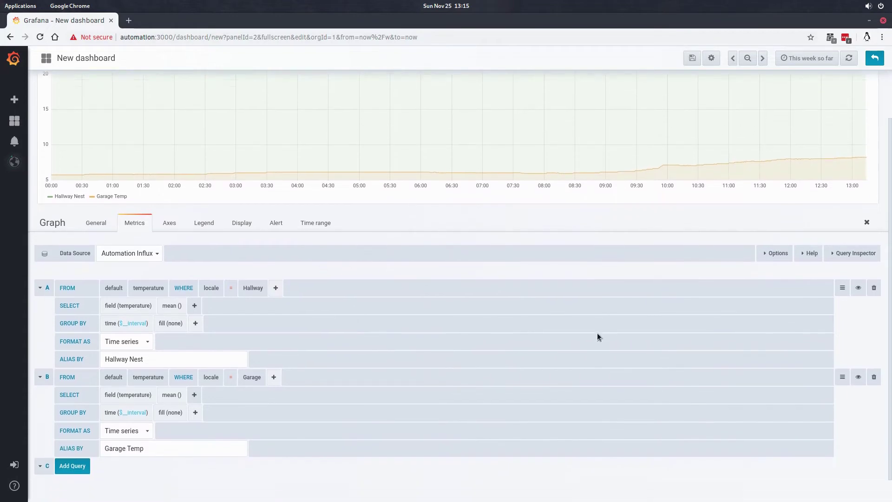
scroll(597, 336, down, 1)
Duplicate the Garage query as query C with locale Nursery and alias 'Nursery Temp'.
click(842, 353)
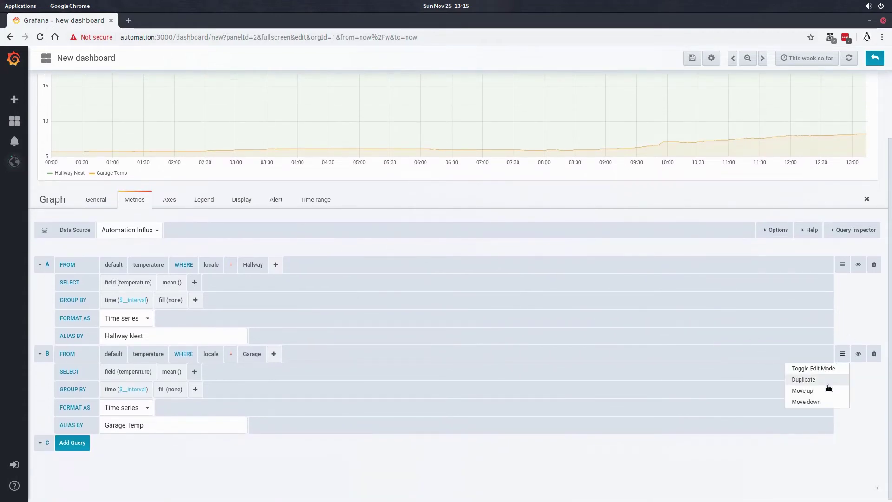
click(817, 381)
scroll(304, 302, down, 3)
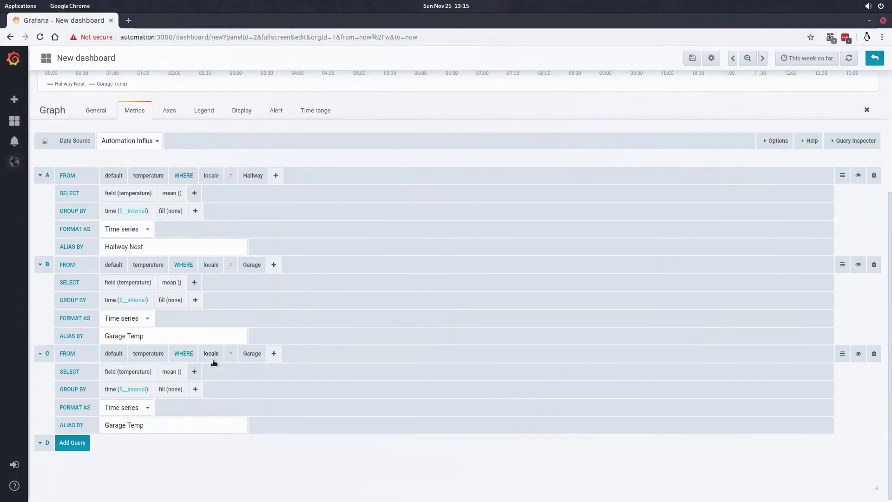
click(259, 354)
text(Nursery)
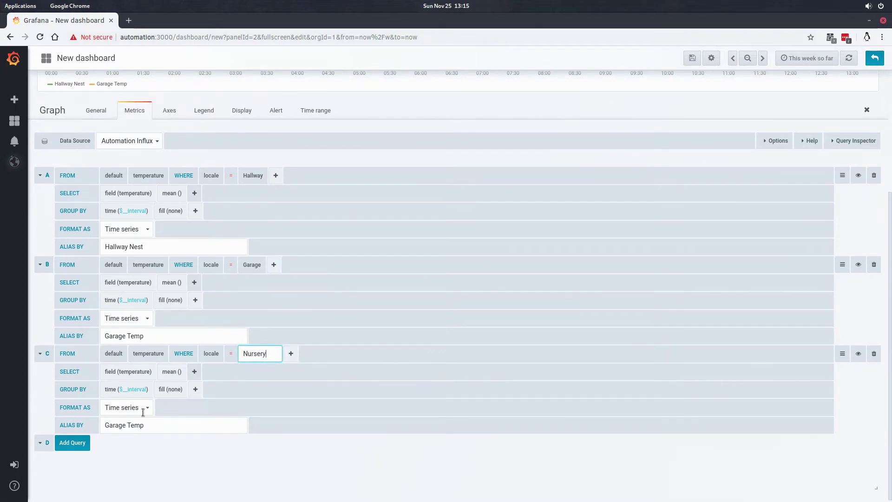
drag(124, 425, 146, 425)
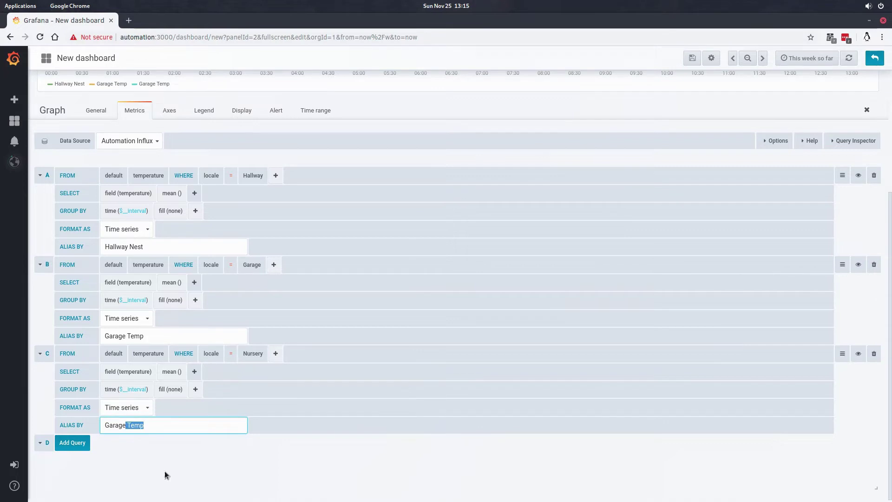
click(111, 425)
double_click(116, 424)
text(Nursery)
Rename the hallway series alias to 'Hallway Nest Temp'.
click(177, 243)
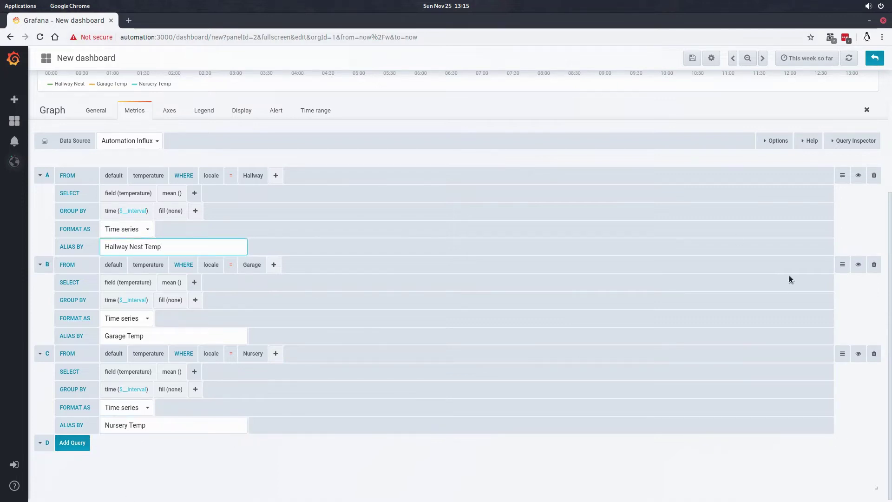
scroll(366, 281, up, 4)
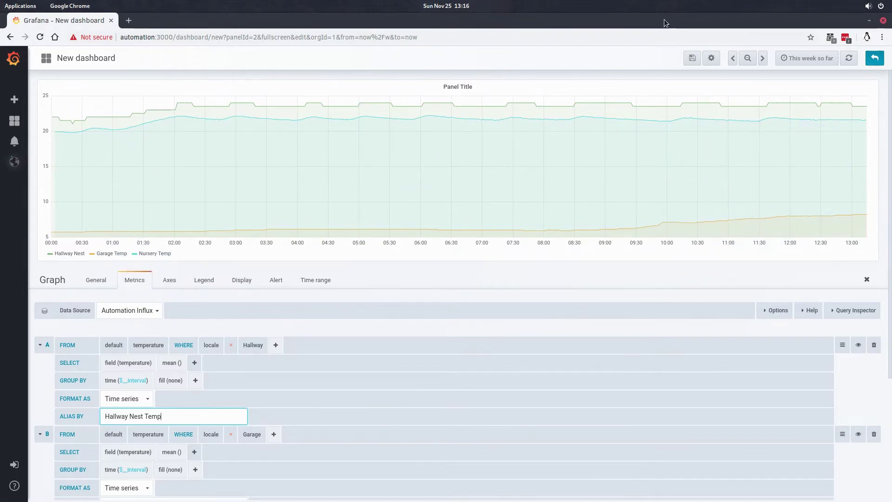
scroll(422, 174, down, 4)
scroll(42, 175, up, 4)
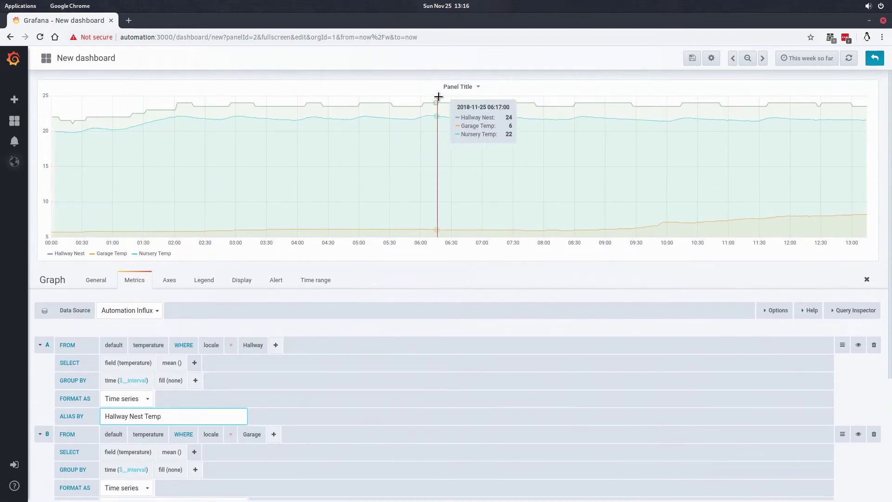
click(460, 86)
mouse_move(451, 140)
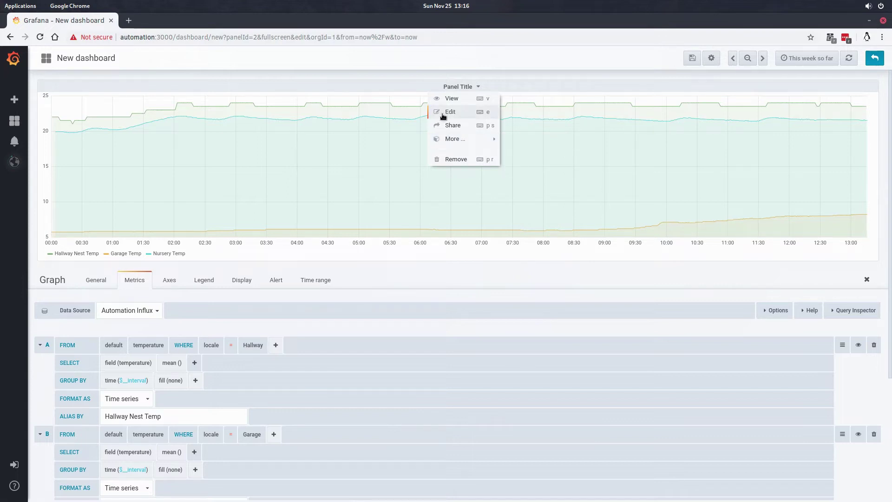
click(443, 116)
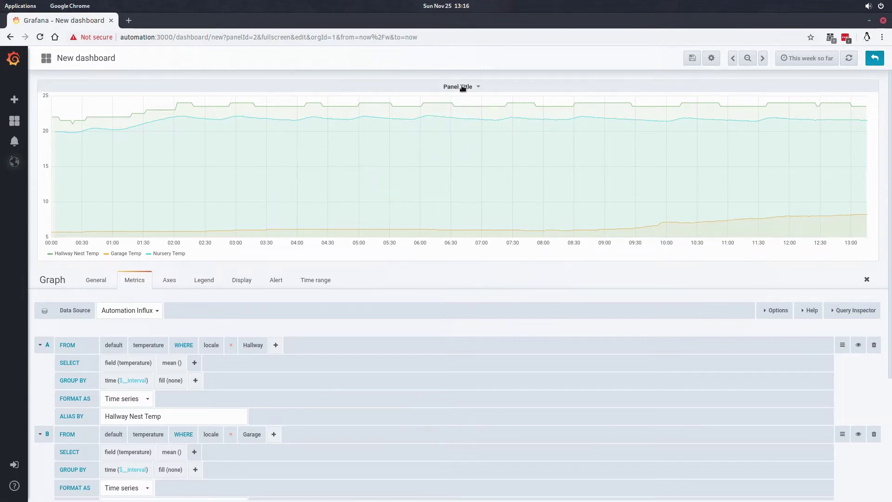
Replace the 'Panel Title' text with 'House Temperature Zones' in the General settings.
click(96, 280)
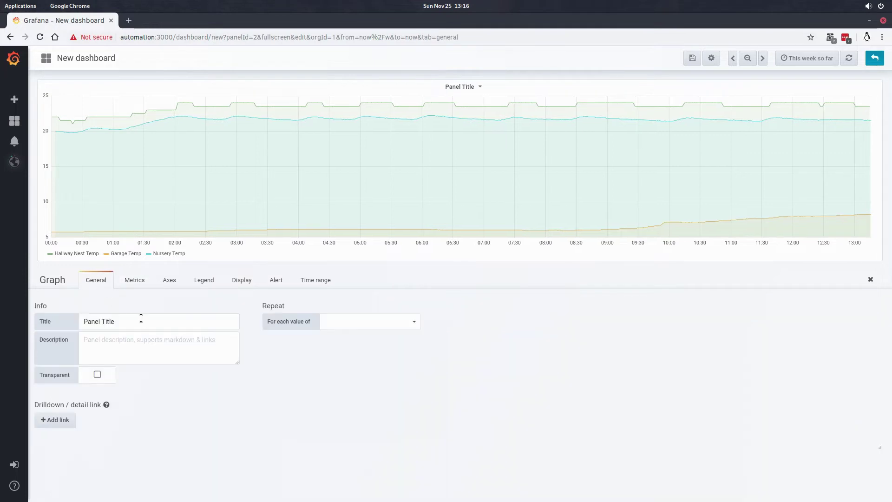
key(ctrl+a)
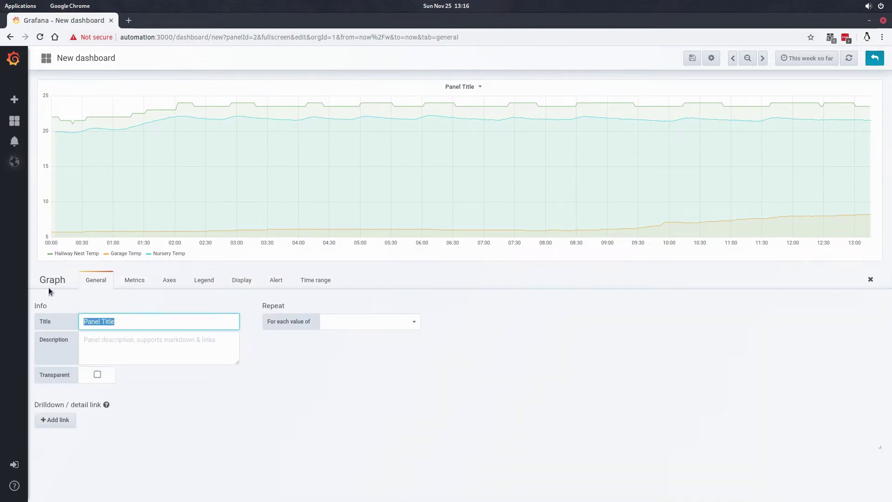
text(In)
text(House Temper)
text(ature)
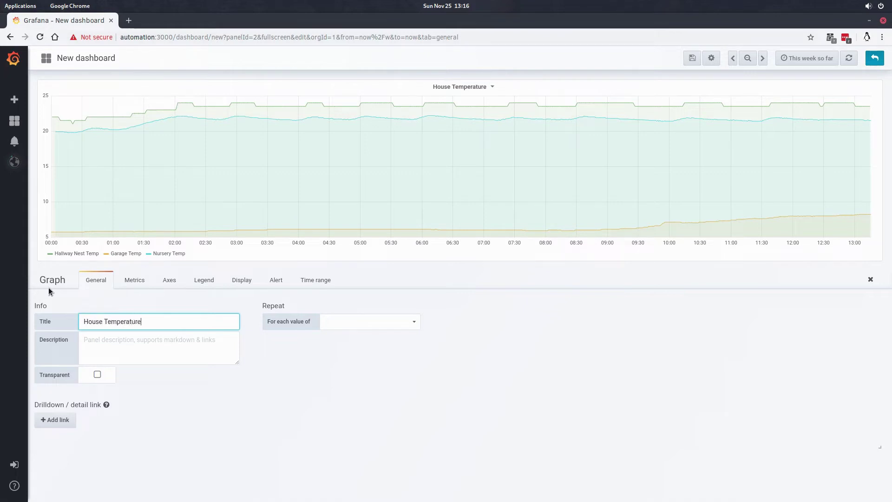
text( Zones)
click(493, 364)
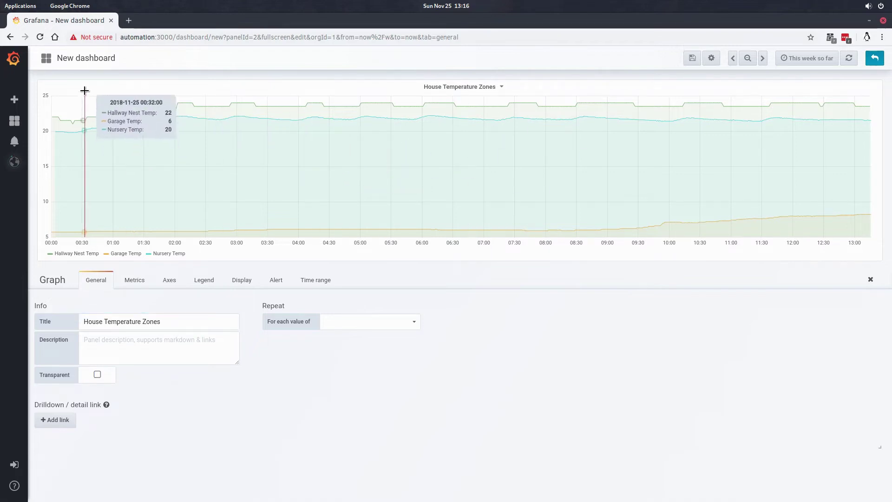
click(85, 60)
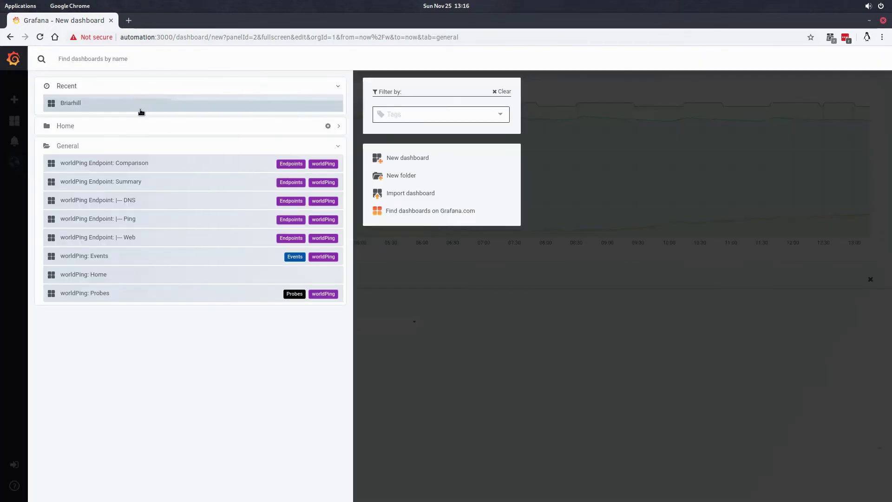
Dismiss the dashboard search list and exit panel edit mode back to the new dashboard.
click(495, 374)
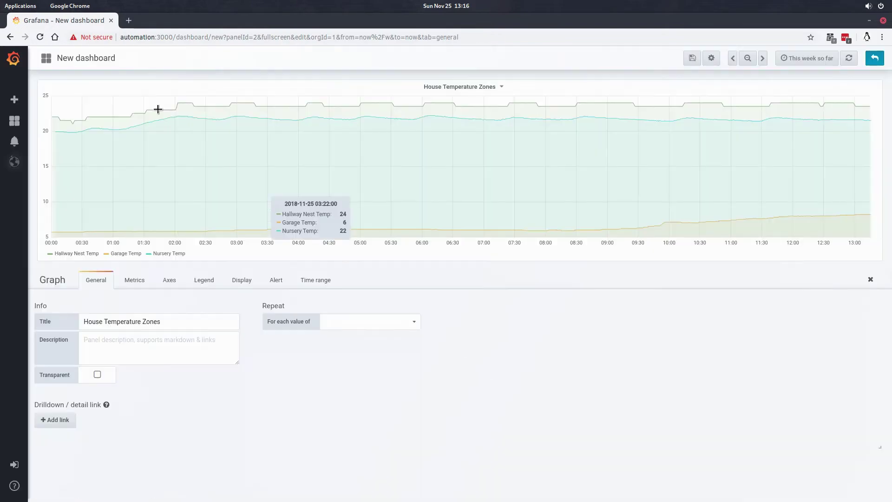
click(110, 58)
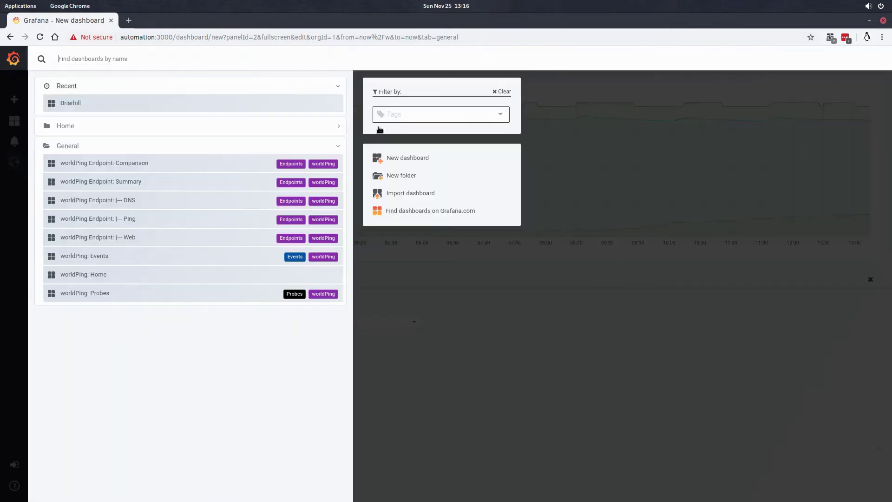
click(479, 319)
click(84, 58)
key(Escape)
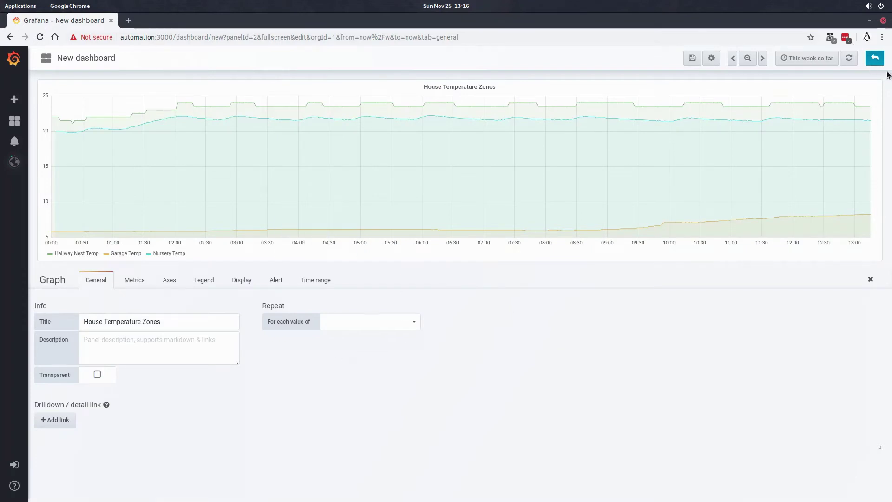
click(874, 59)
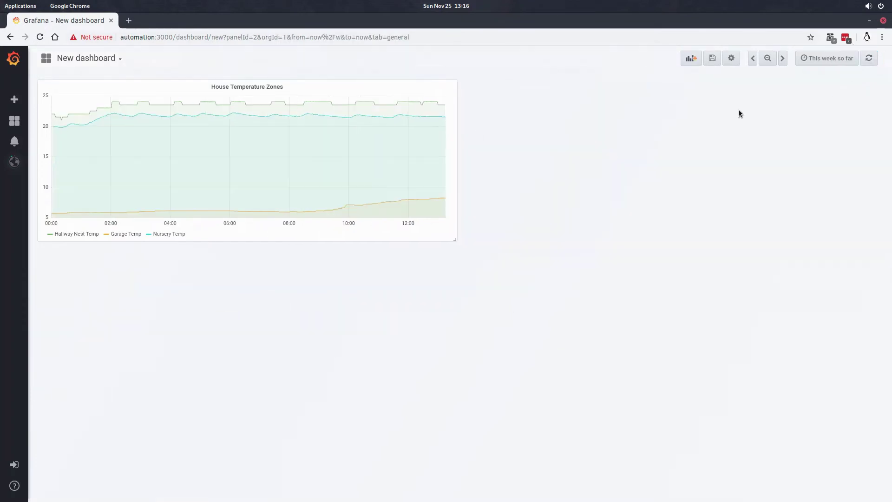
click(121, 59)
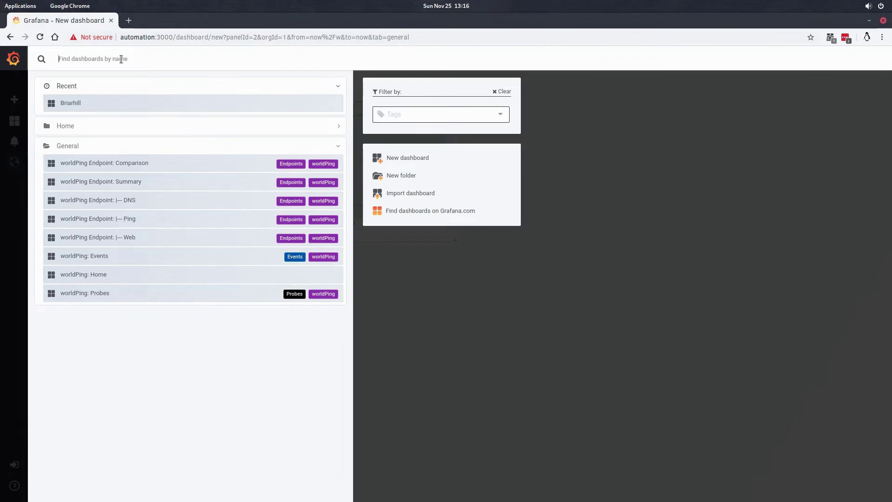
click(763, 329)
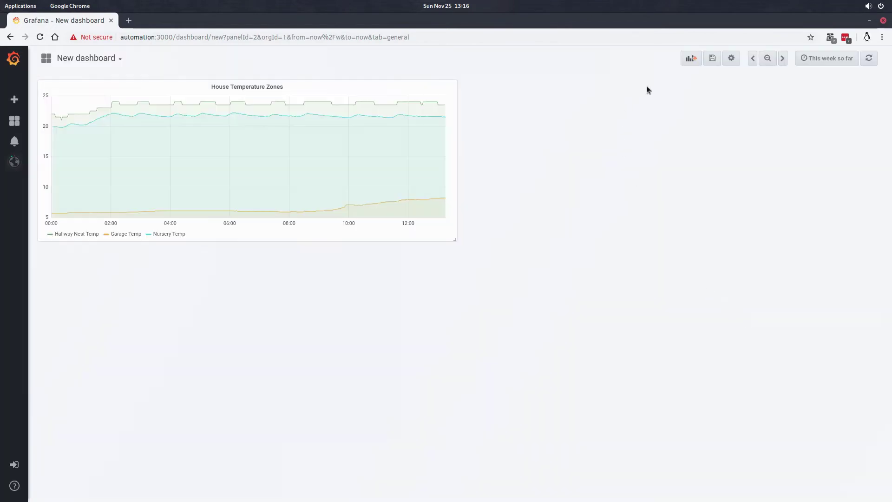
Save the dashboard as 'Example Dashboard' in the General folder, then widen its temperature panel.
click(710, 59)
key(ctrl+a)
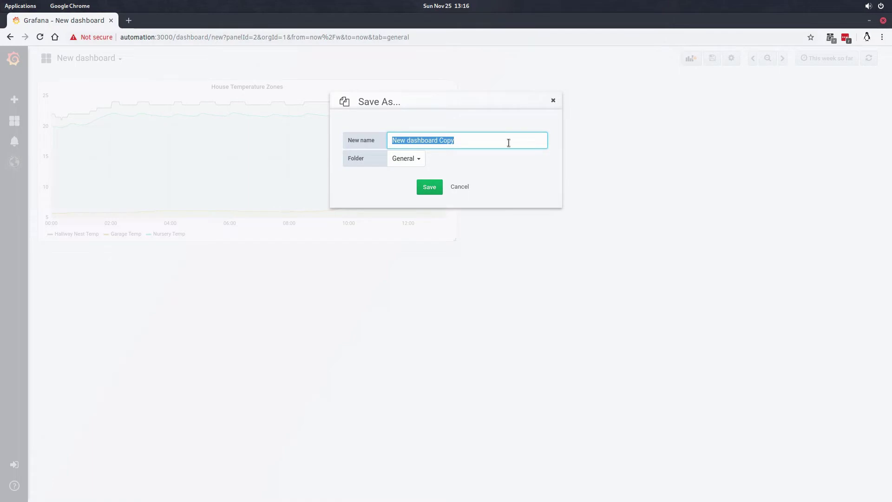
text(Exampl)
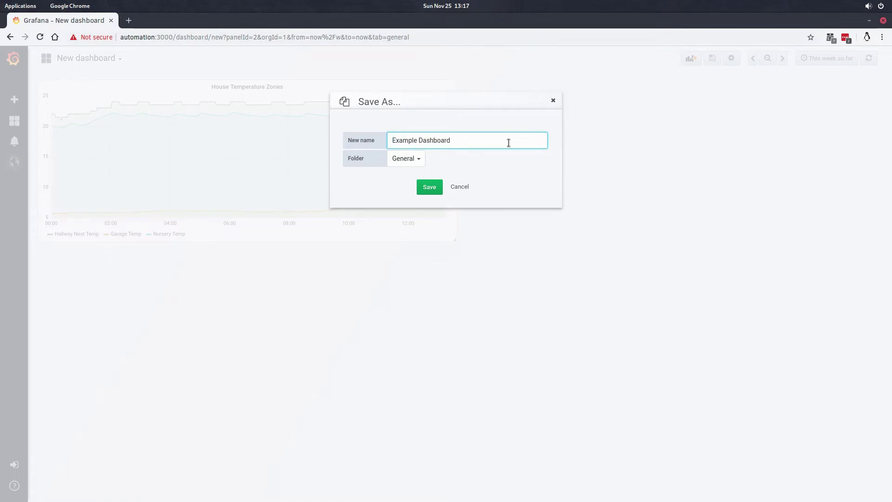
click(425, 193)
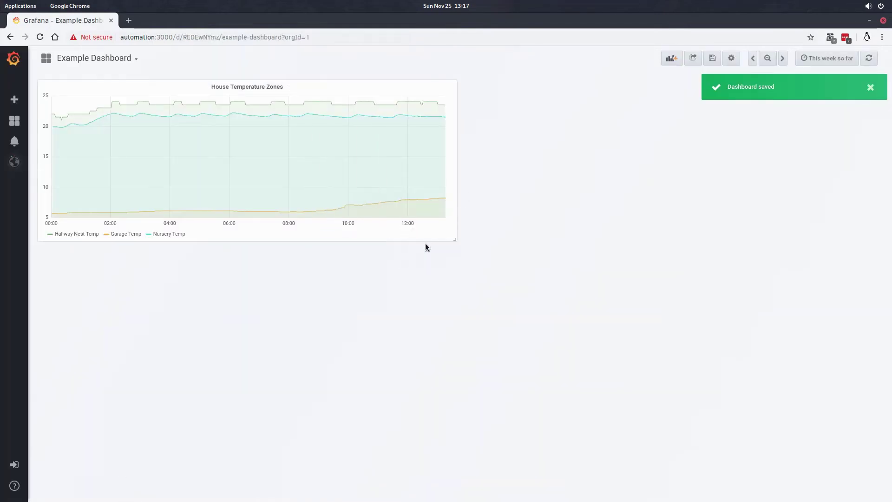
drag(455, 238, 537, 194)
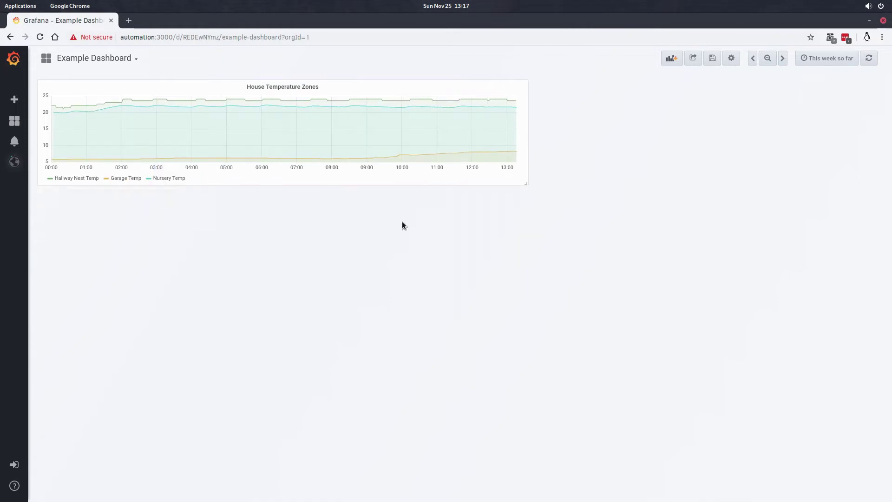
Switch to the Briarhill dashboard, saving the pending Example Dashboard resize first.
click(131, 58)
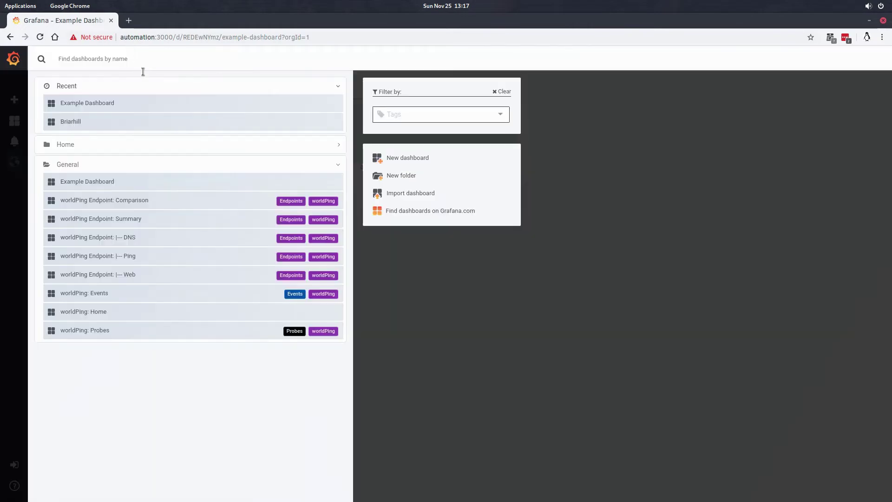
click(89, 124)
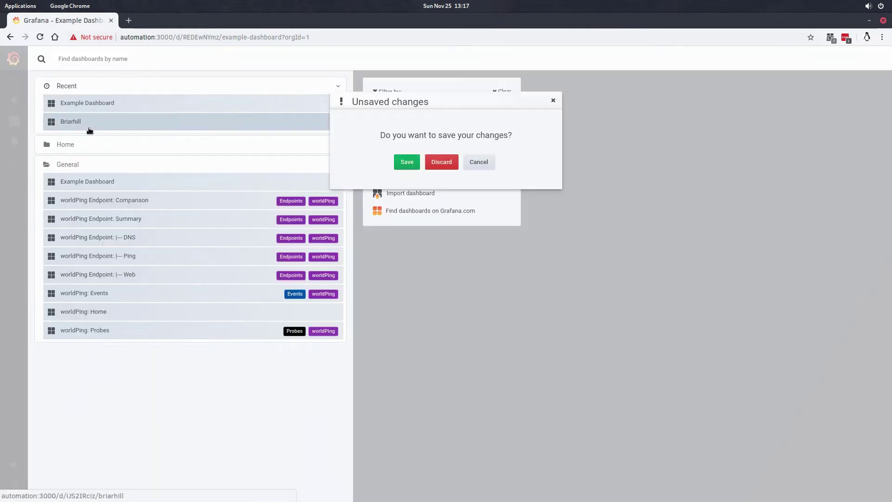
click(404, 163)
click(424, 192)
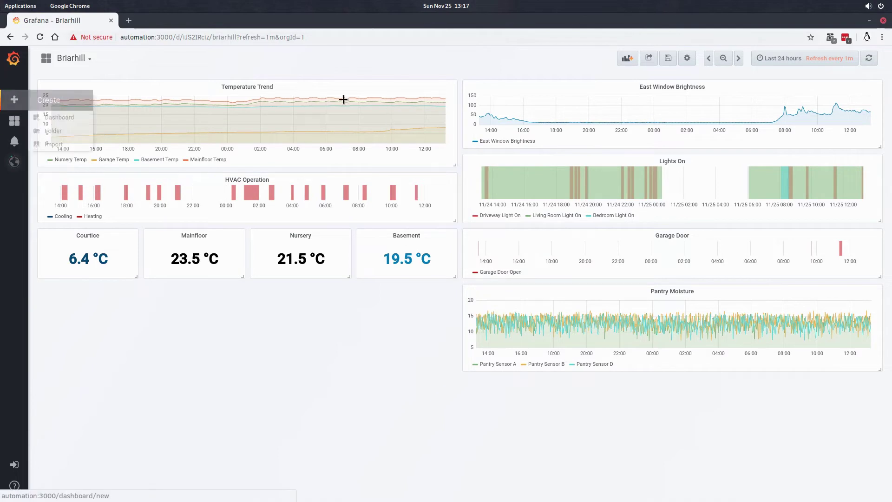
Return to Example Dashboard, discarding an accidentally created new dashboard with a graph.
click(91, 62)
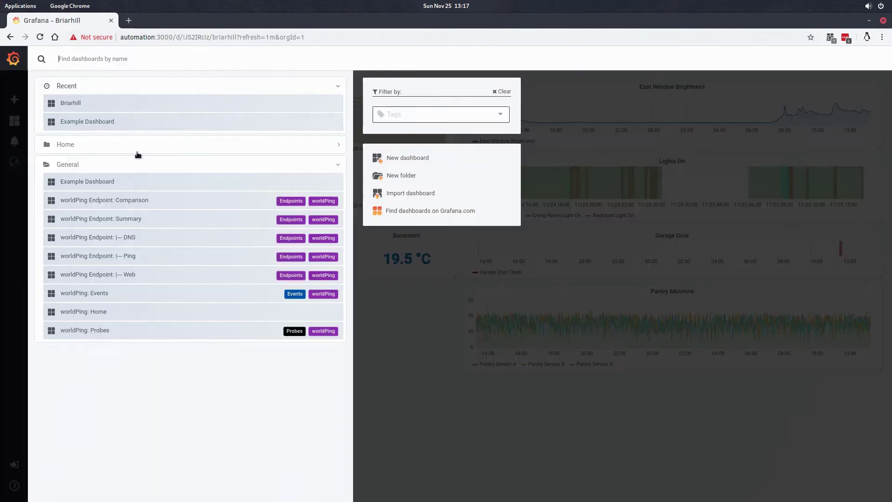
click(149, 122)
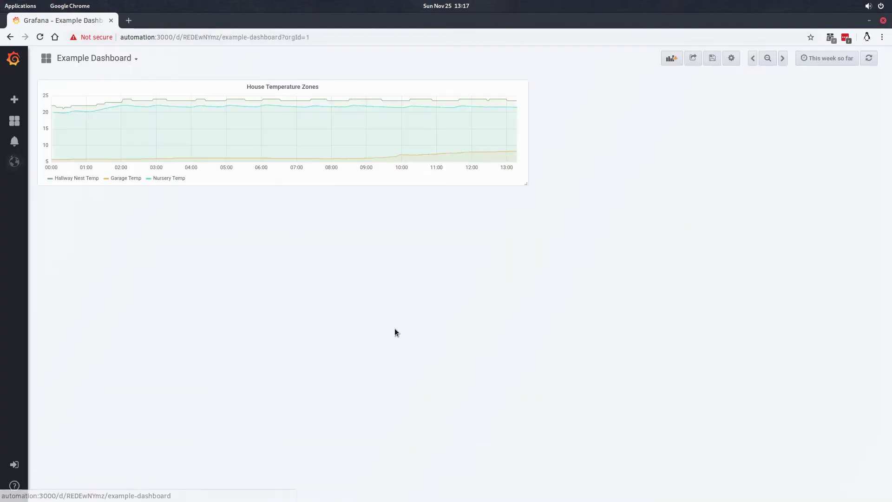
click(14, 99)
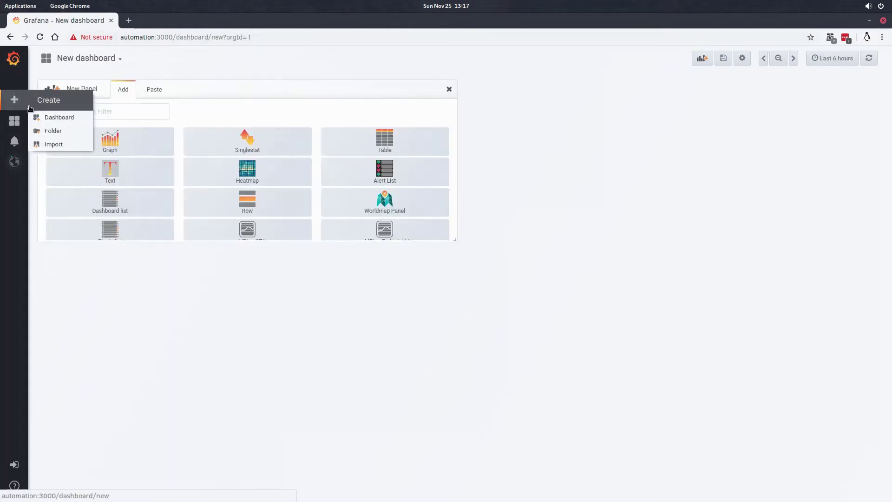
click(134, 150)
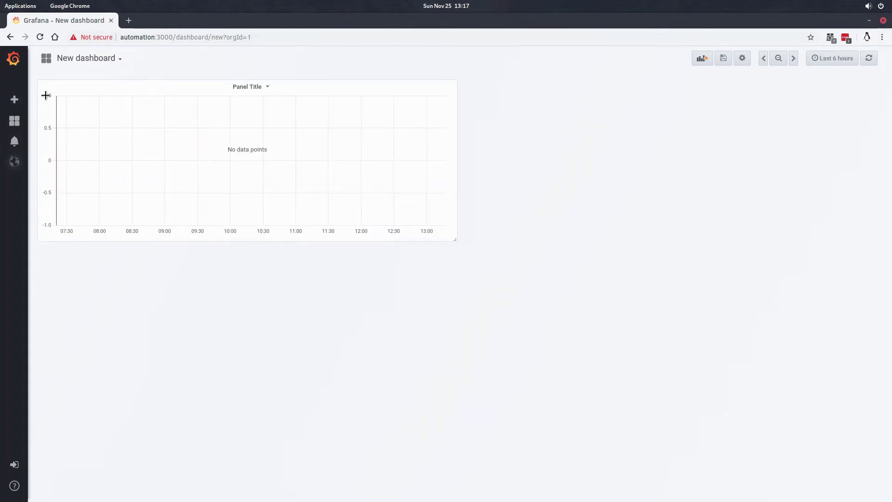
click(118, 57)
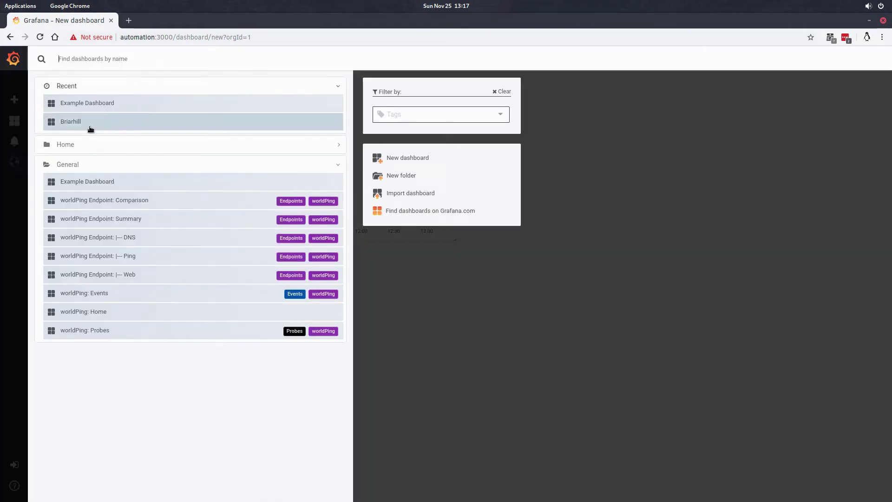
click(98, 102)
click(442, 160)
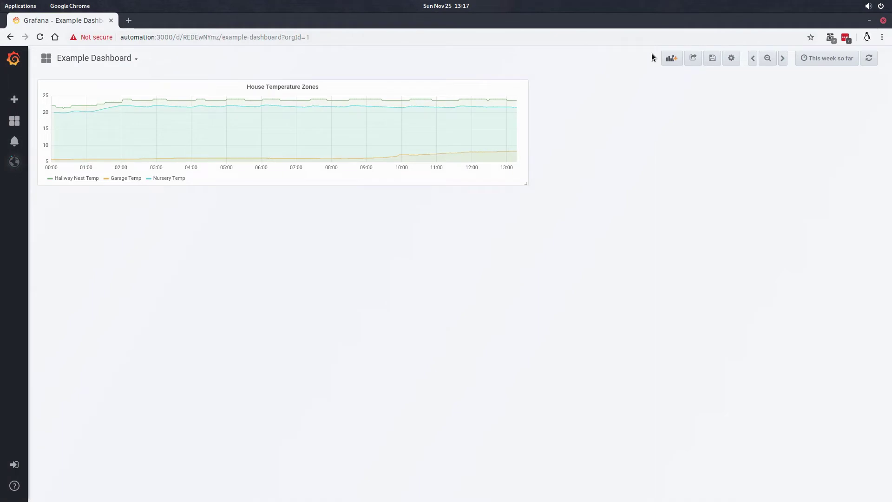
Add a graph panel to Example Dashboard and open it for editing its queries.
click(671, 58)
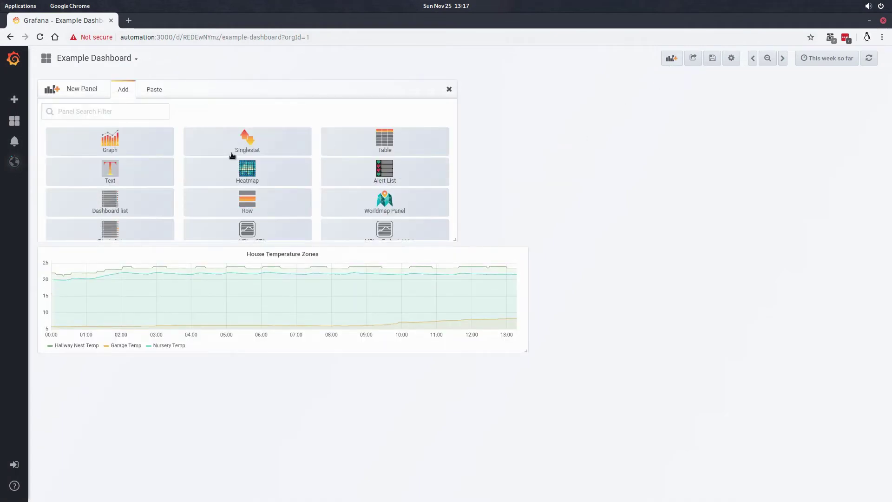
click(112, 141)
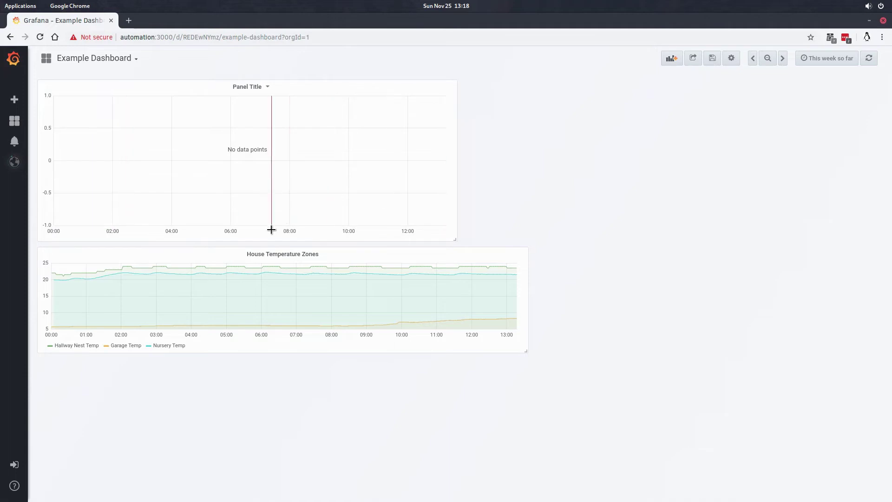
click(257, 88)
click(240, 112)
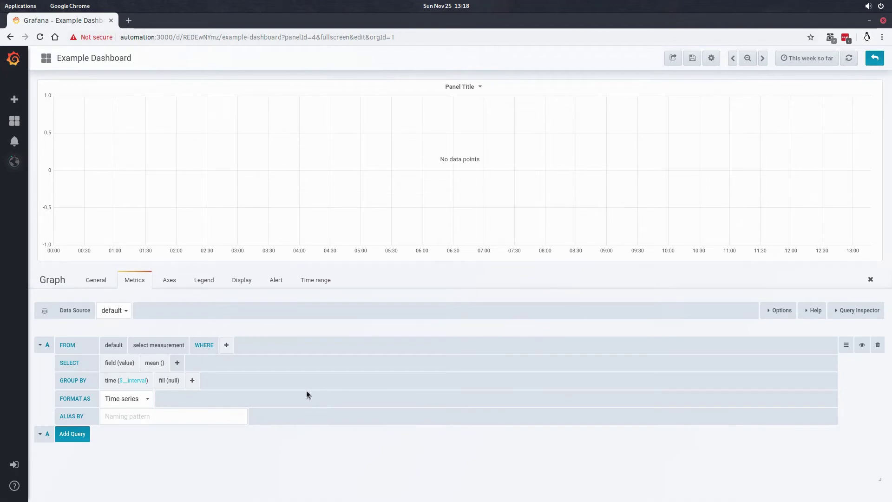
key(super)
In the InfluxDB shell, run 'show series;' to list the stored series.
click(241, 334)
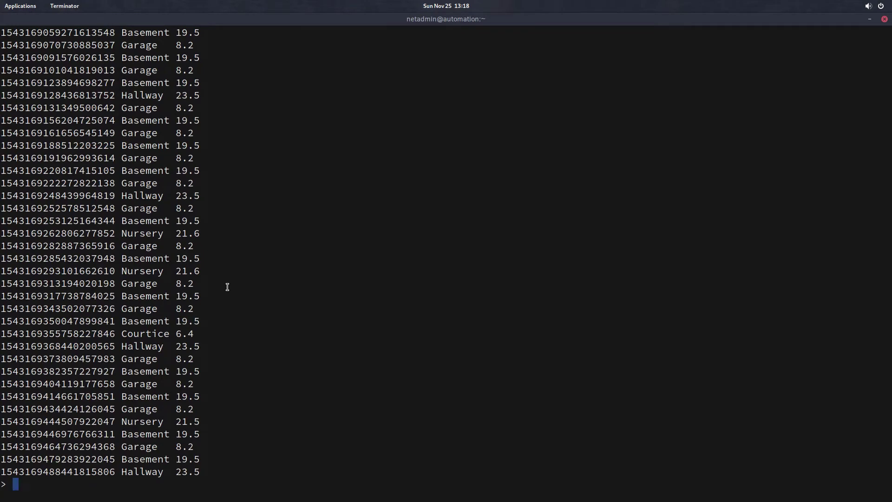
text(show series;)
key(Return)
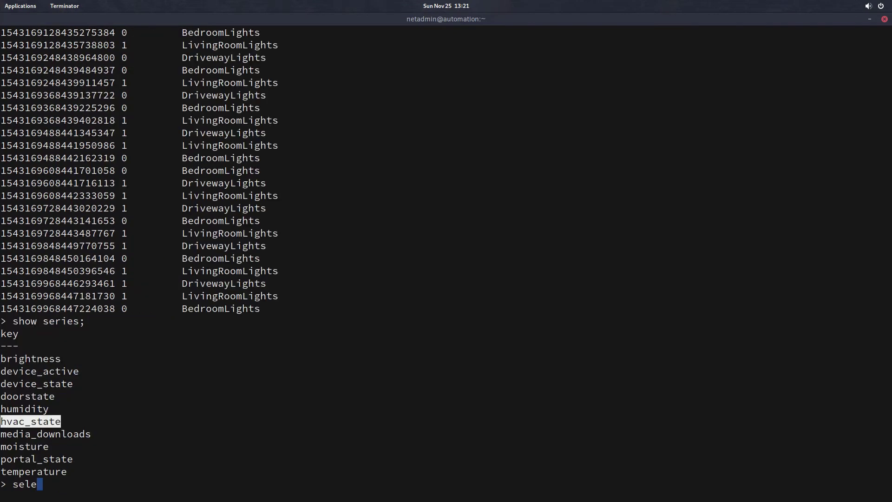
Query all hvac_state records and scroll through the HallwayNest 0/1 readings.
text(ct * from )
text(hvac_state;)
key(Return)
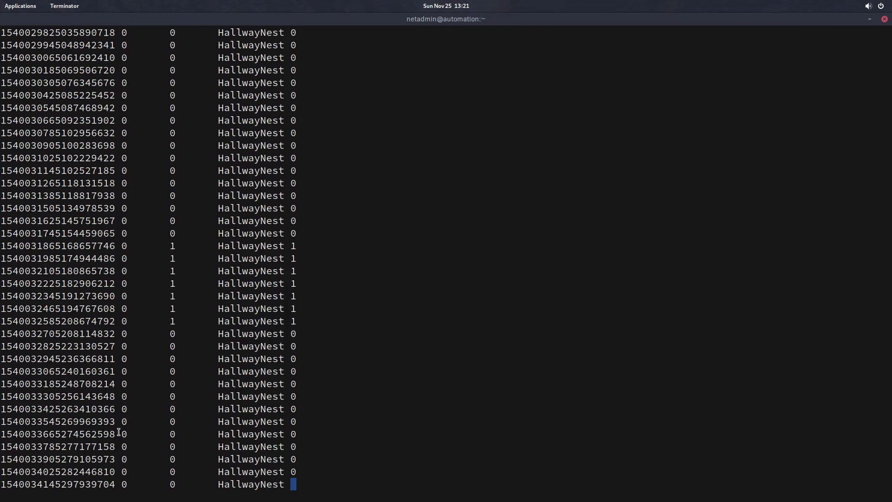
scroll(291, 405, up, 20)
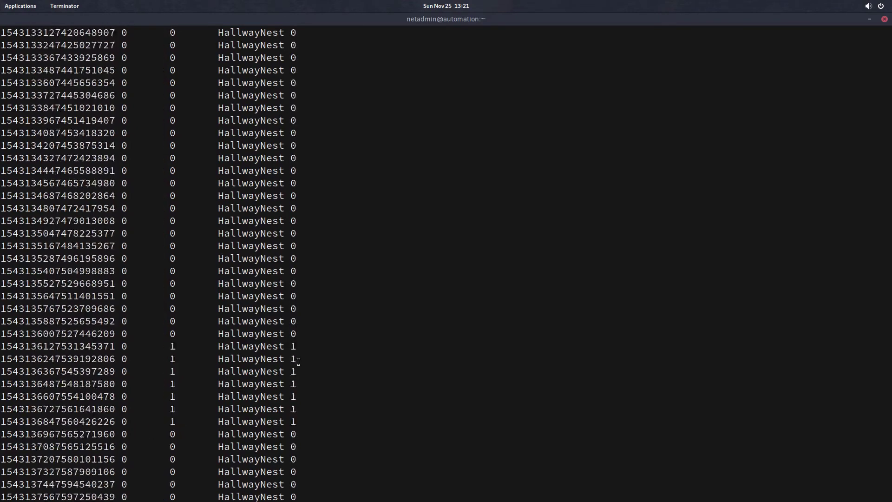
scroll(298, 362, down, 5)
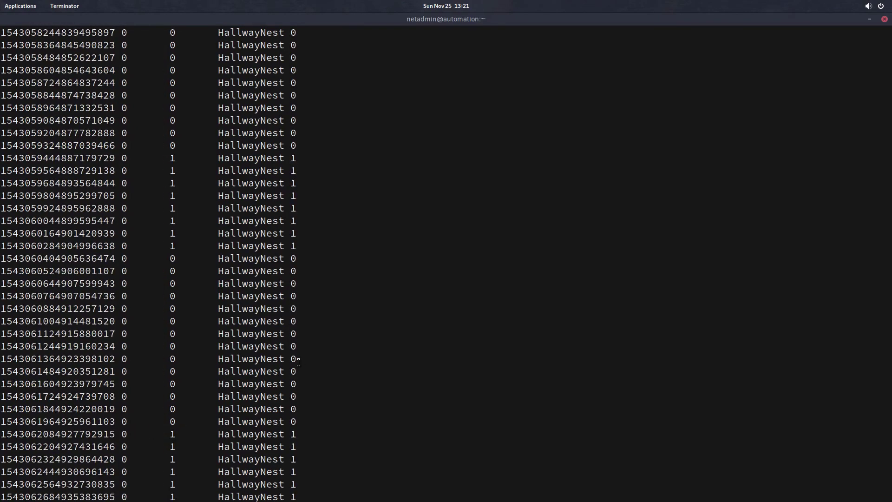
scroll(298, 362, up, 4)
scroll(184, 341, up, 20)
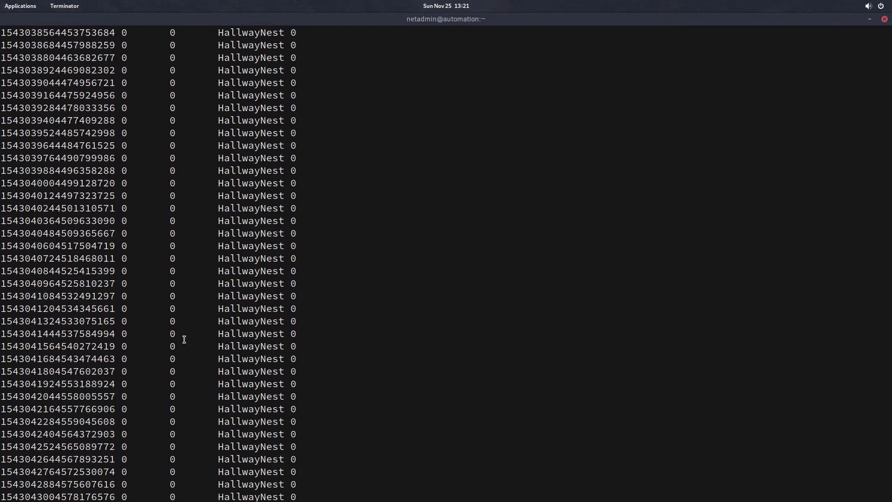
scroll(181, 326, down, 20)
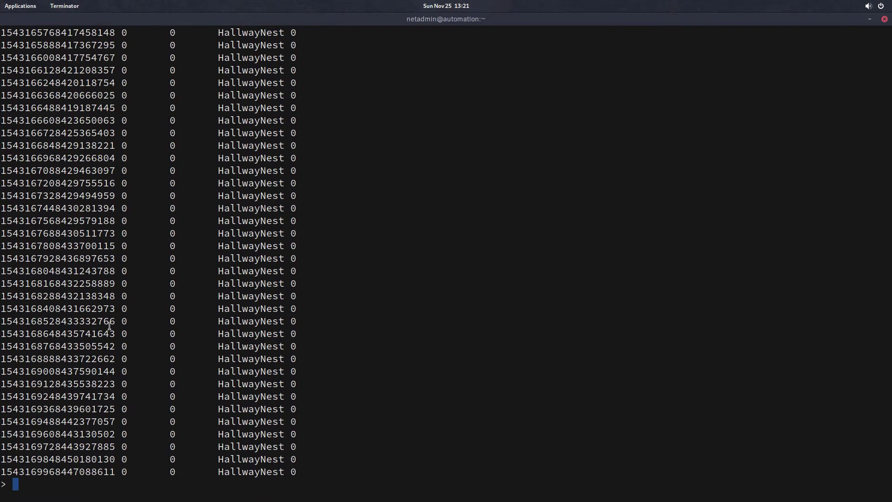
key(super)
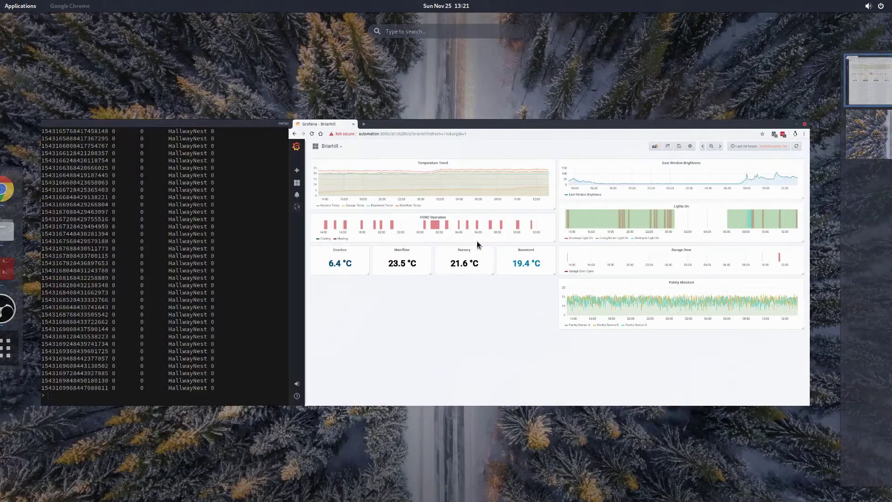
Back in Grafana, add a graph panel to Example Dashboard and open it in the editor.
click(477, 240)
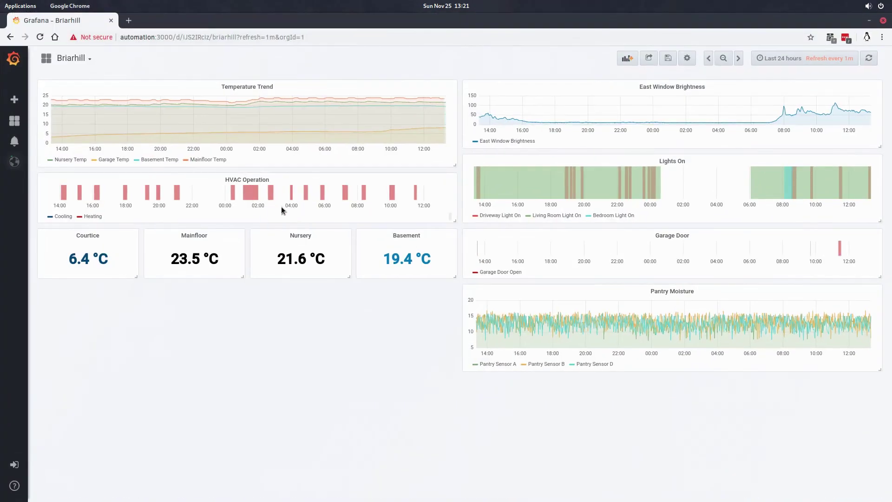
click(91, 58)
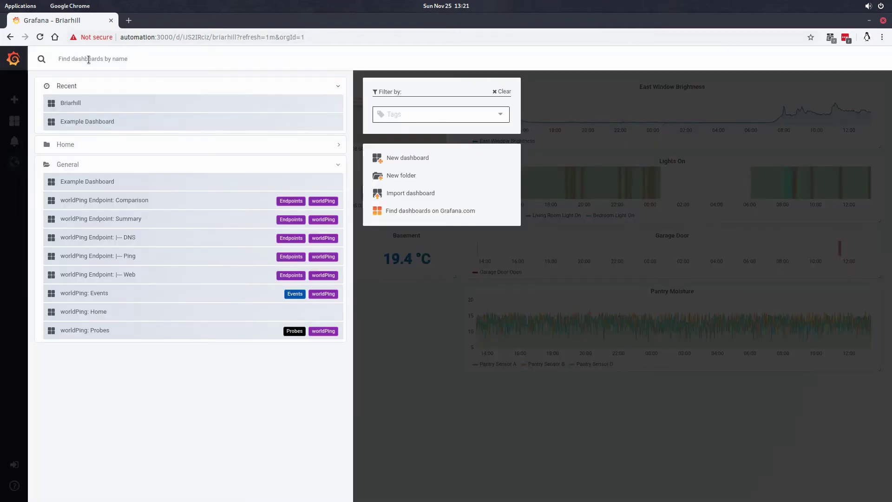
click(108, 122)
click(671, 58)
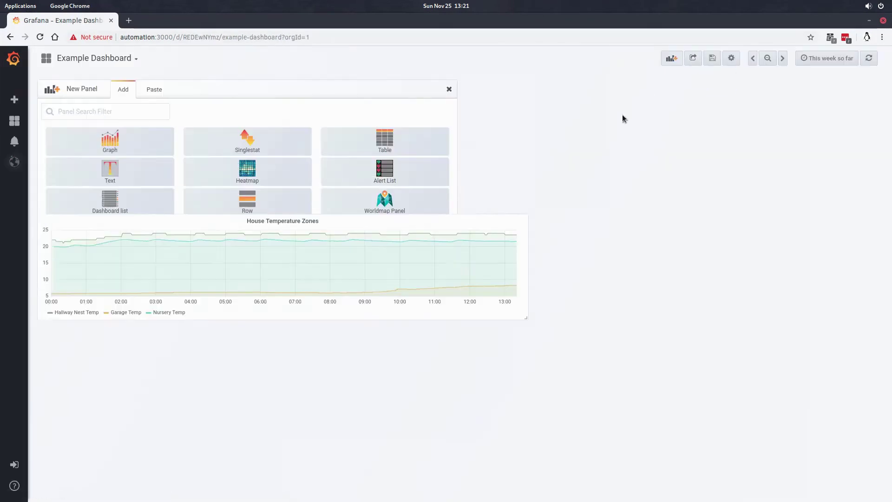
click(120, 143)
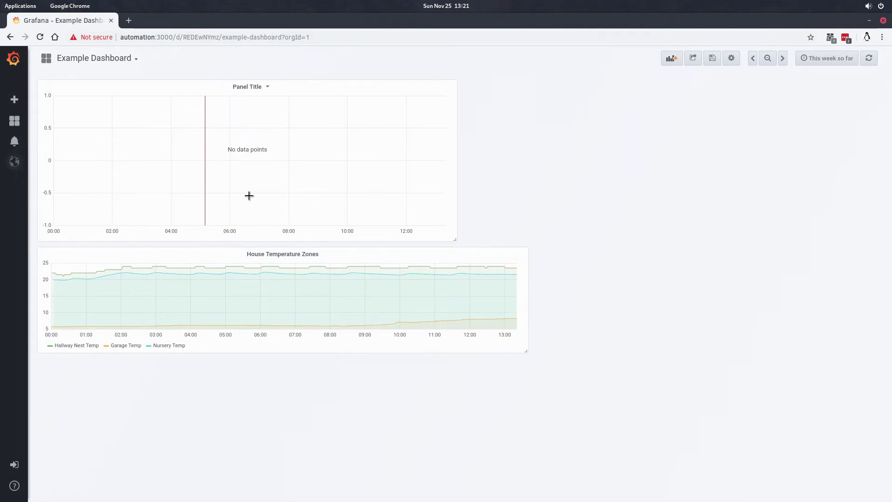
click(265, 88)
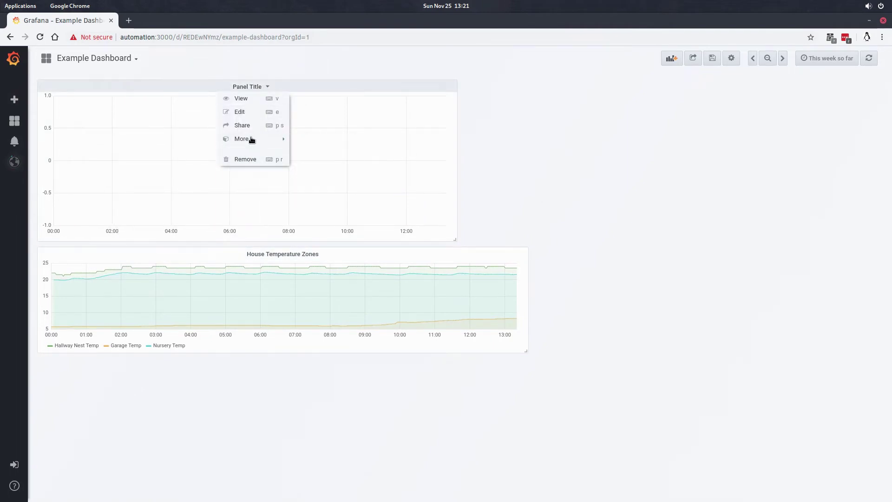
click(240, 112)
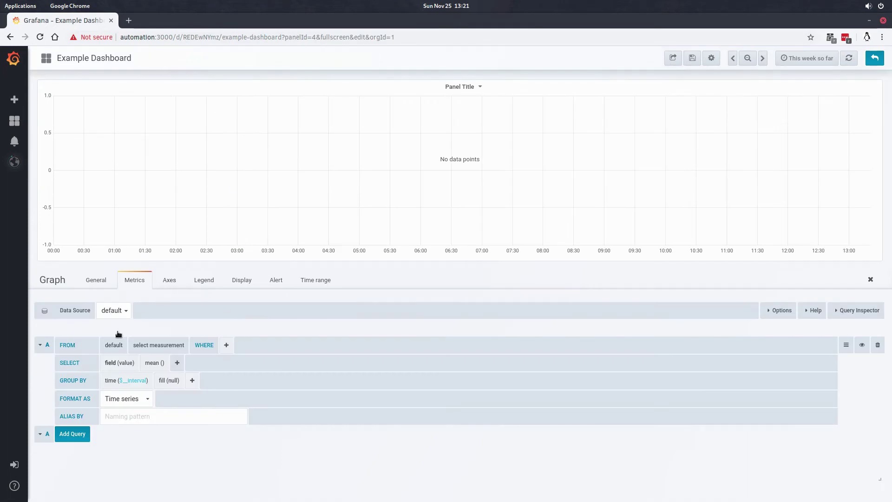
Point the query at the Automation Influx data source and the hvac_state measurement.
click(114, 344)
click(116, 310)
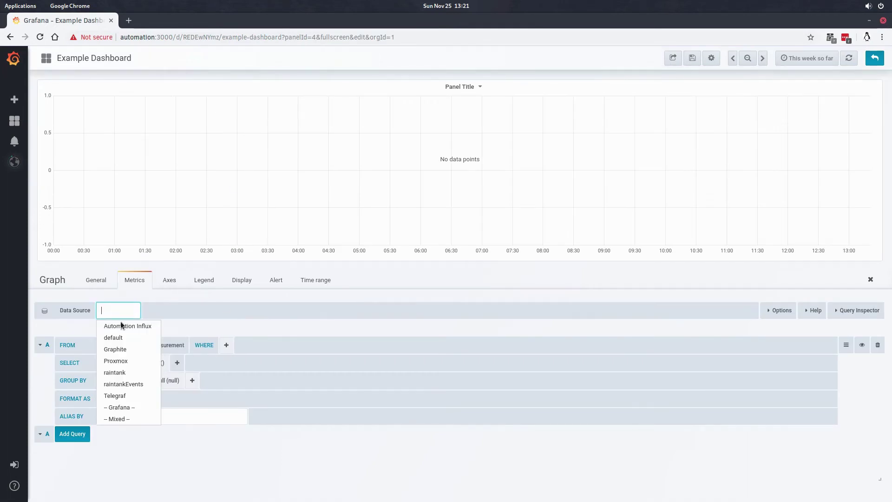
click(126, 327)
click(164, 344)
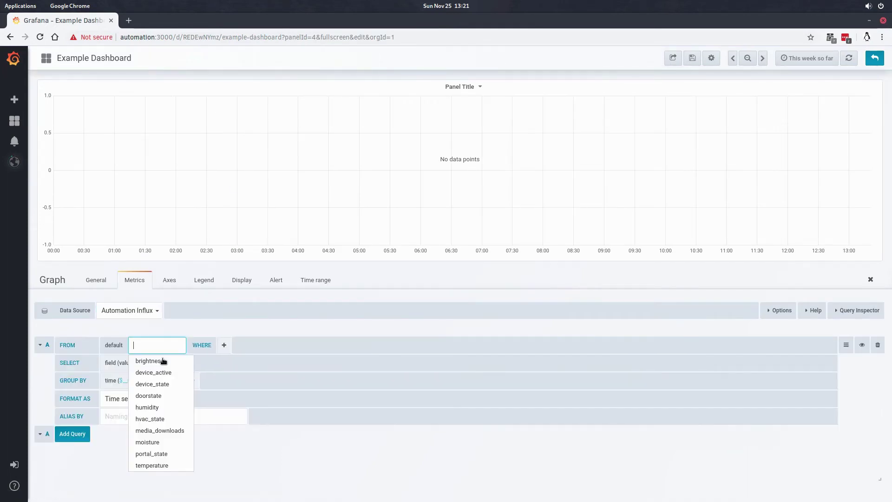
click(157, 419)
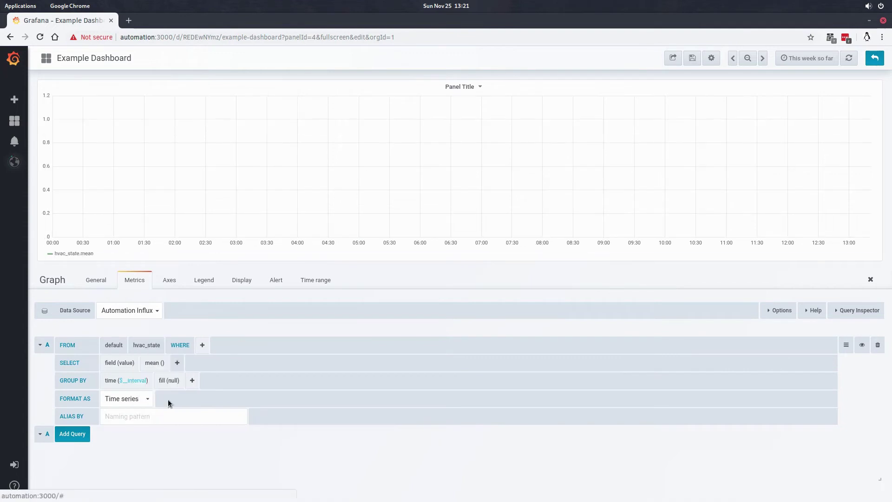
Filter the query with WHERE locale = HallwayNest, replacing a mistaken heating filter.
click(199, 344)
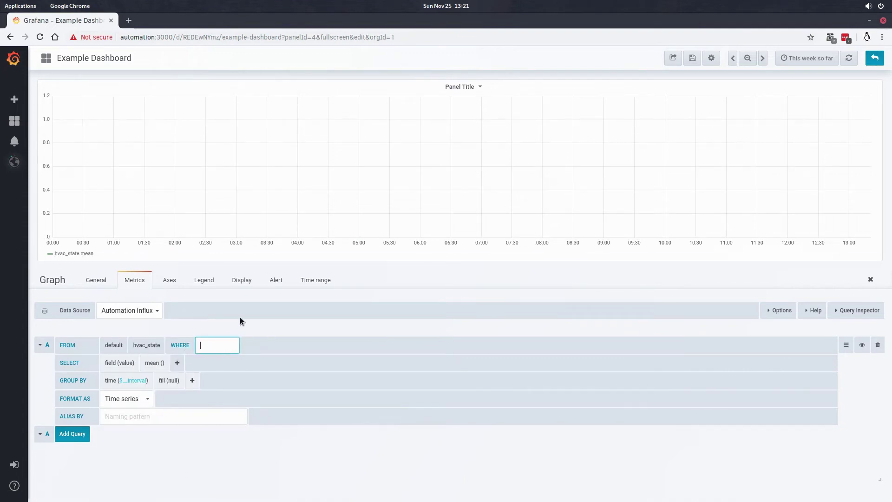
text(heating)
key(Return)
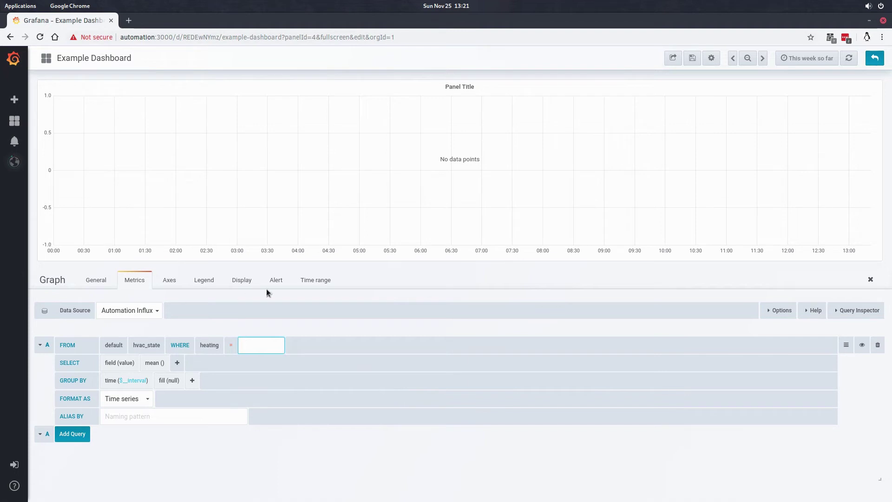
click(213, 349)
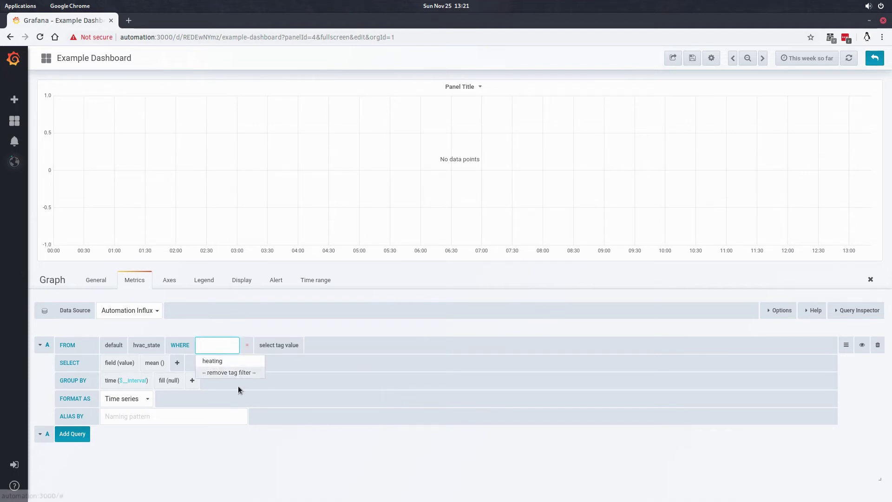
click(227, 371)
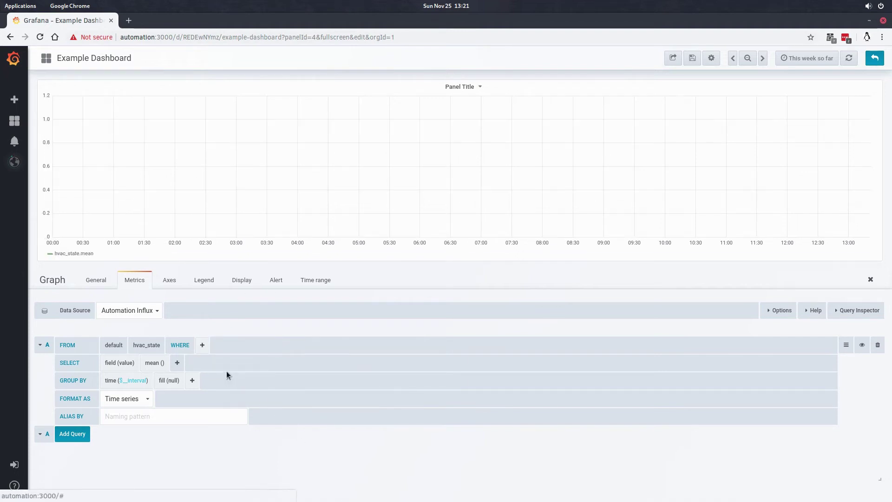
click(204, 346)
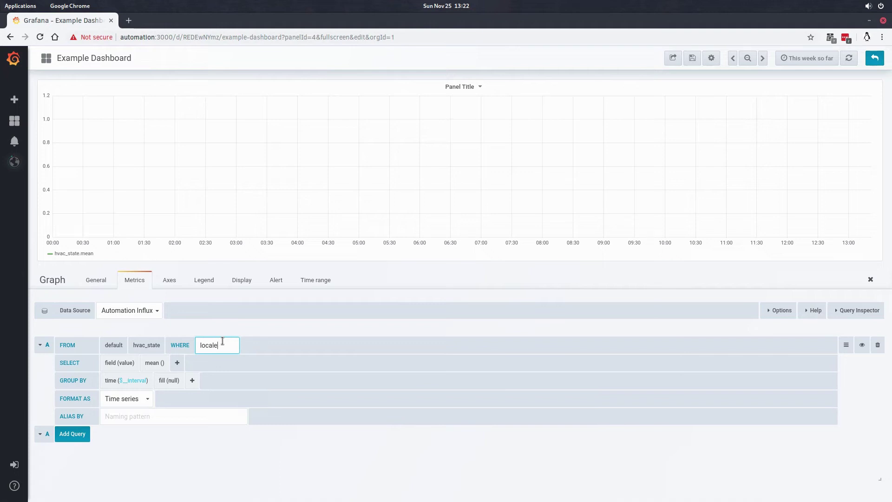
key(Return)
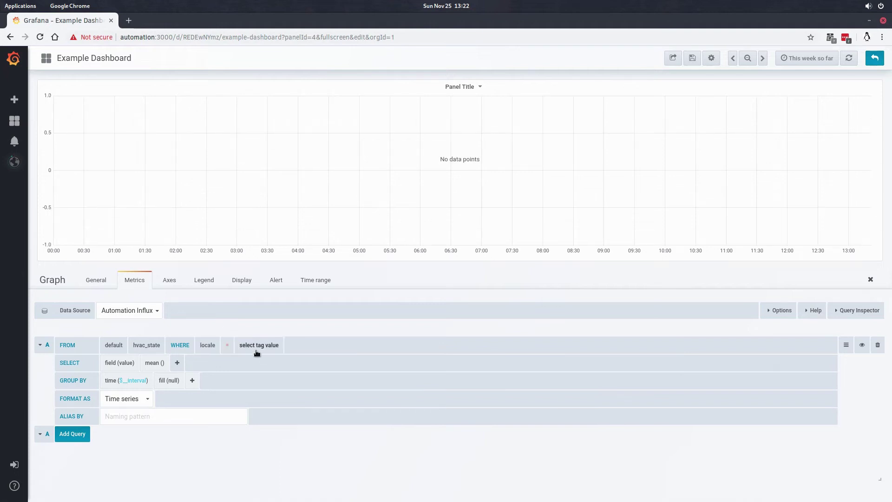
click(254, 347)
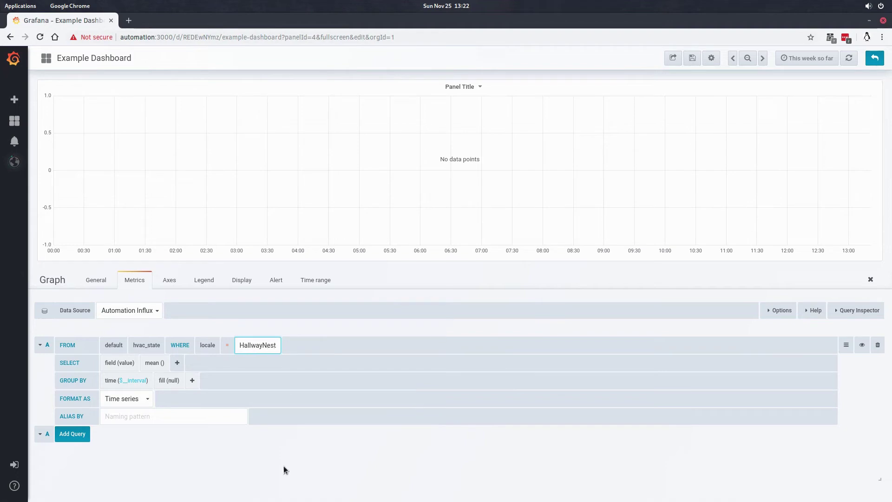
key(Return)
Select the heating field and swap the mean() aggregation for the last() selector.
key(super)
click(187, 328)
key(super)
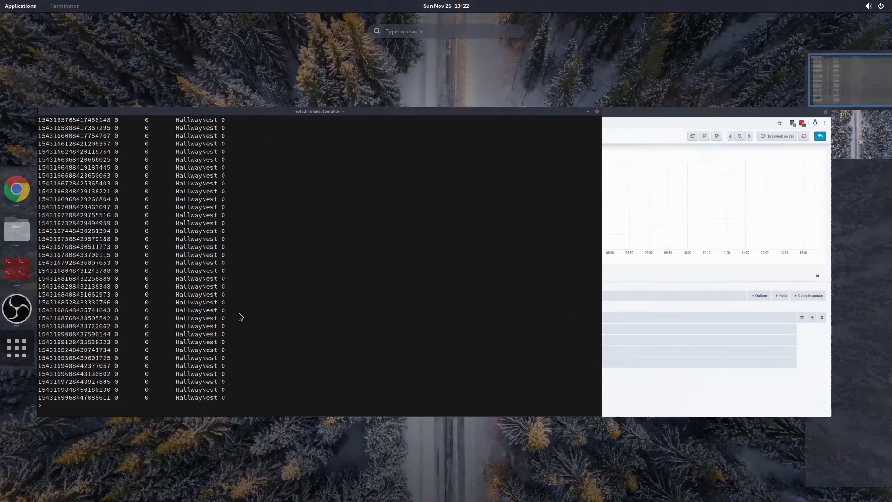
click(606, 322)
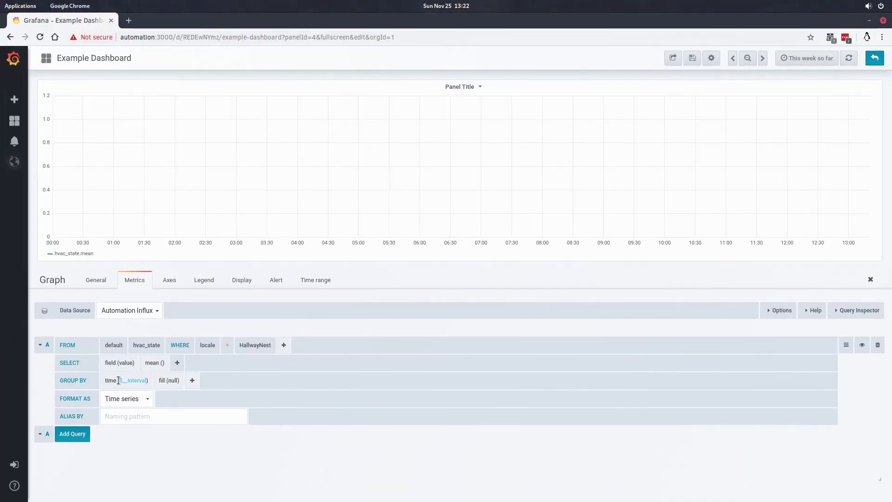
click(125, 363)
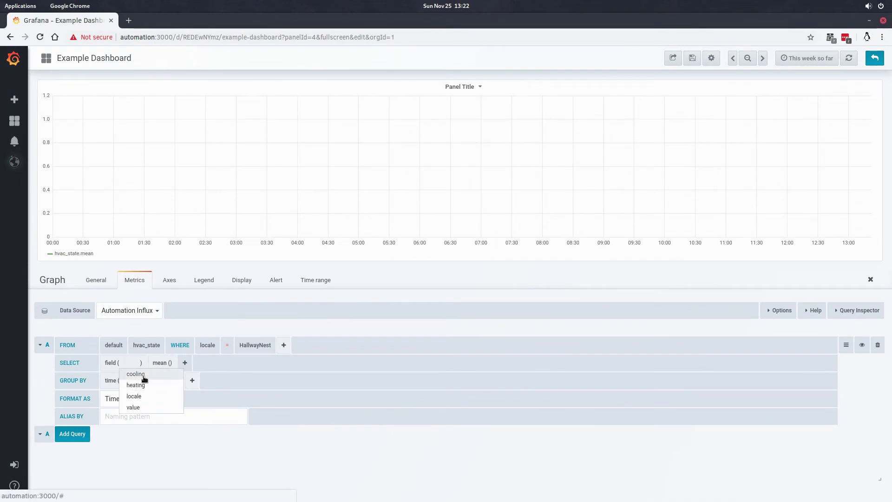
click(139, 384)
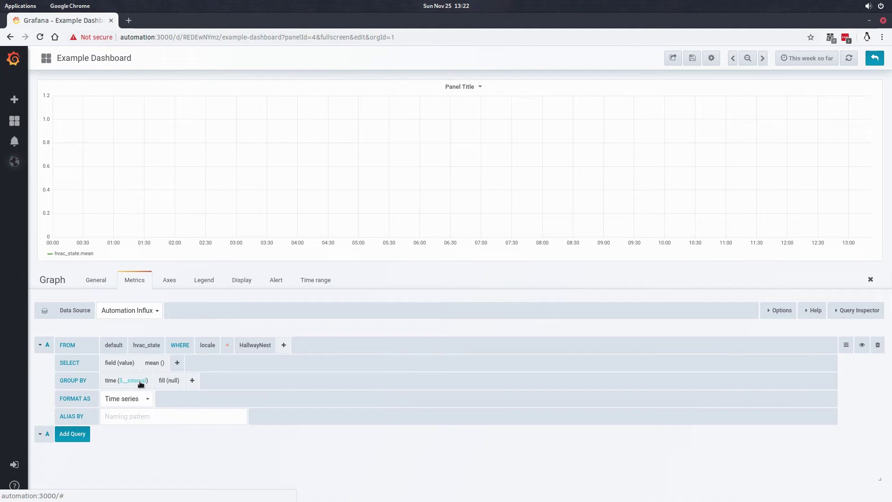
click(166, 363)
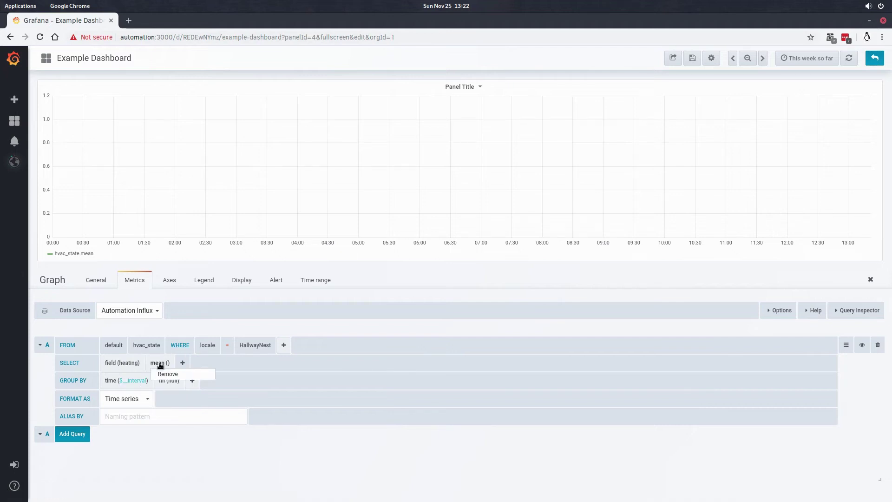
click(167, 363)
click(182, 363)
mouse_move(220, 381)
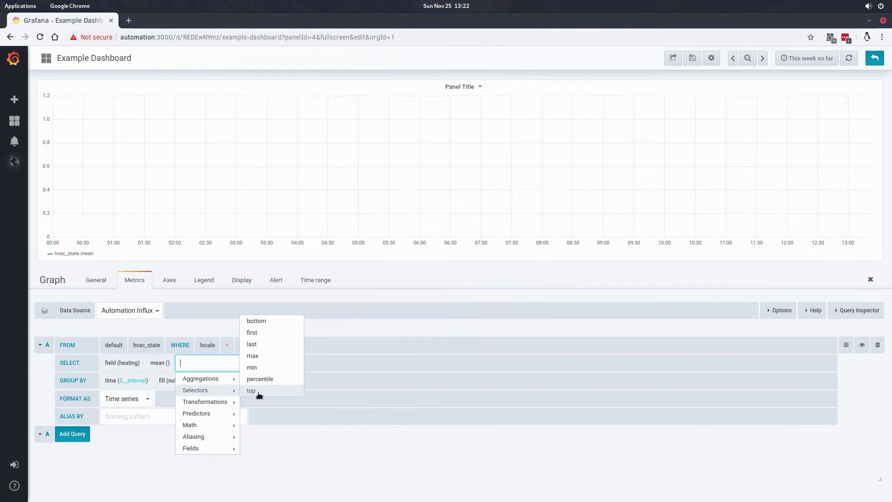
click(251, 391)
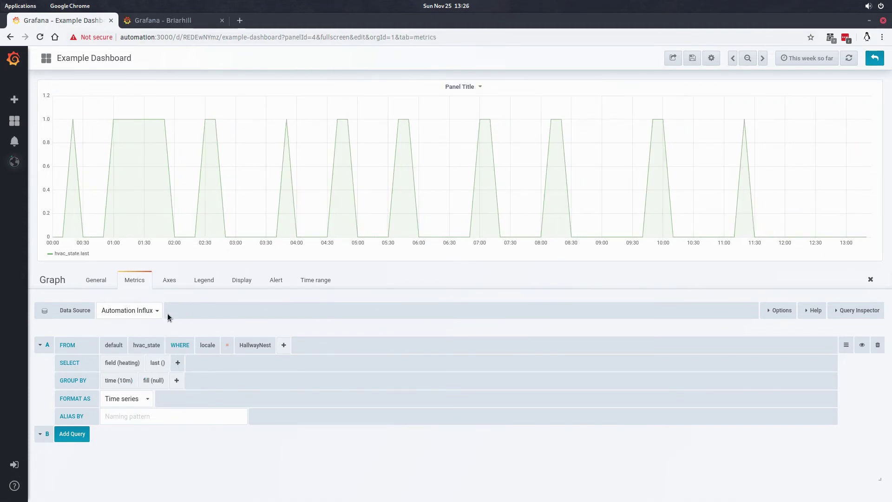
Render the hvac_state series as a red staircase with fill level 6.
click(239, 280)
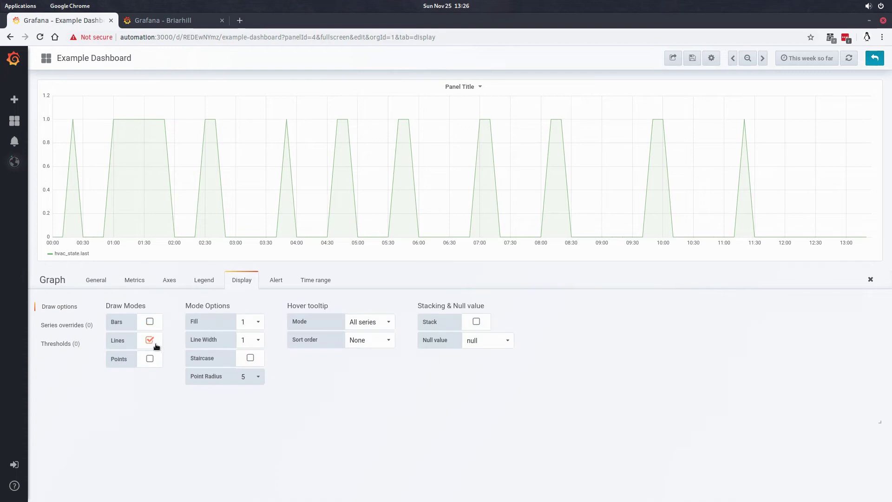
click(250, 357)
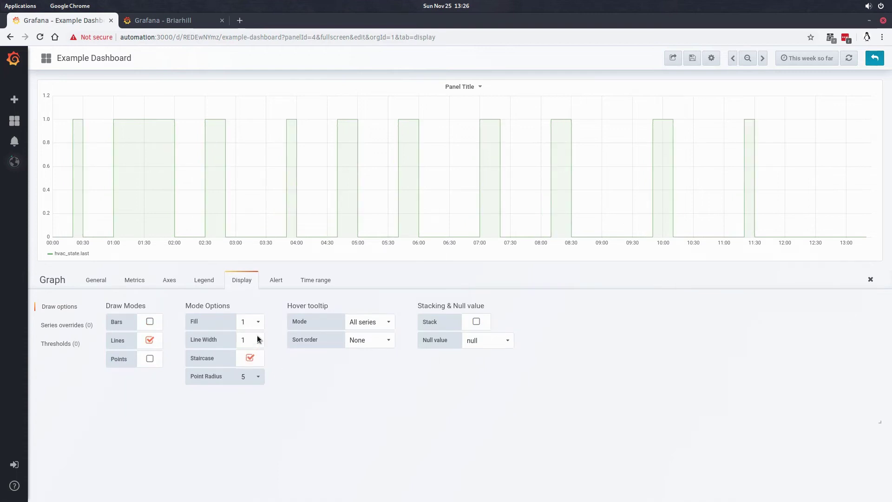
click(257, 324)
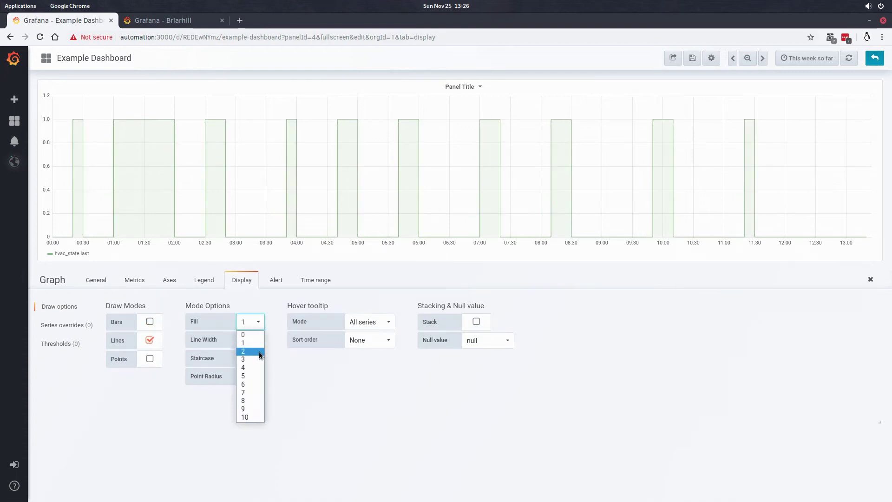
click(254, 385)
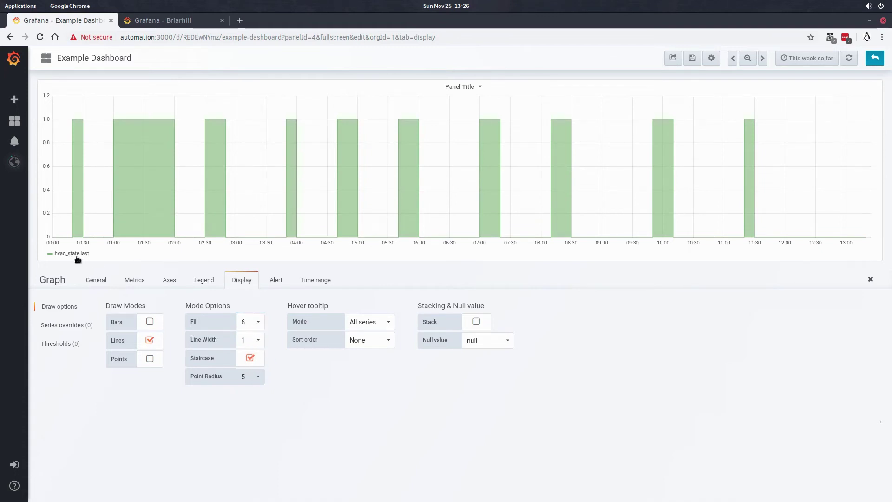
click(50, 253)
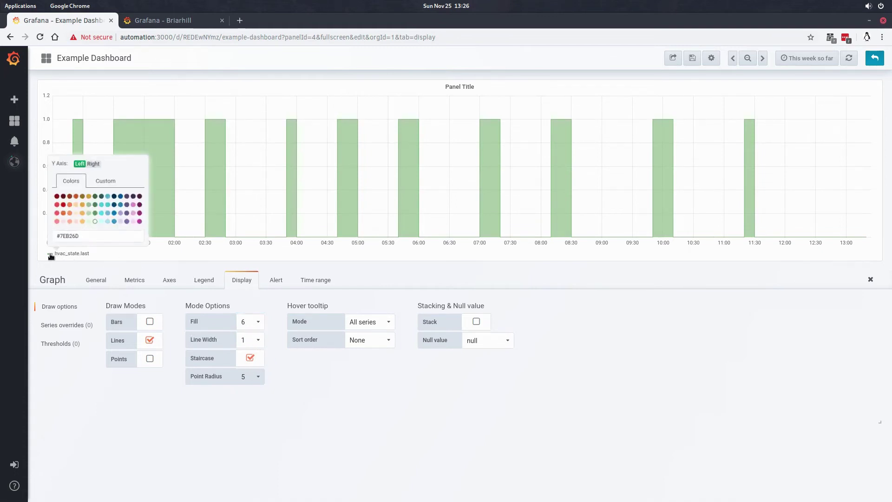
click(64, 203)
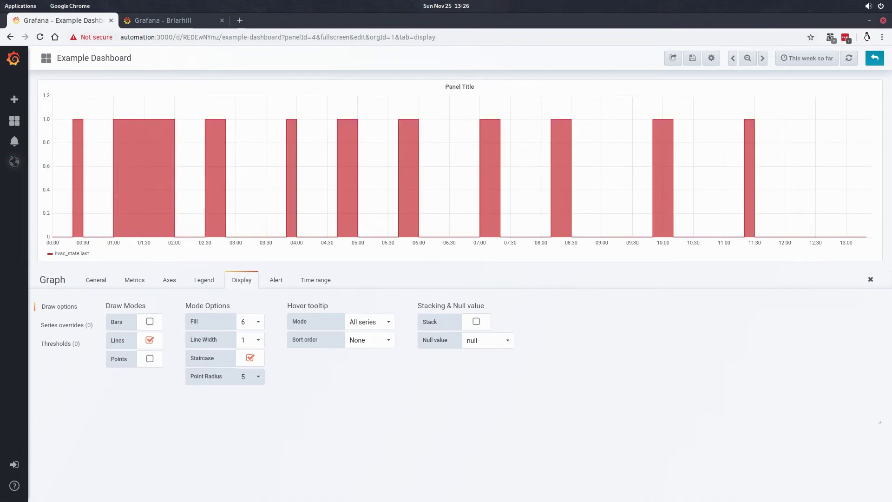
Duplicate query A into a second query B in the Metrics editor.
click(97, 278)
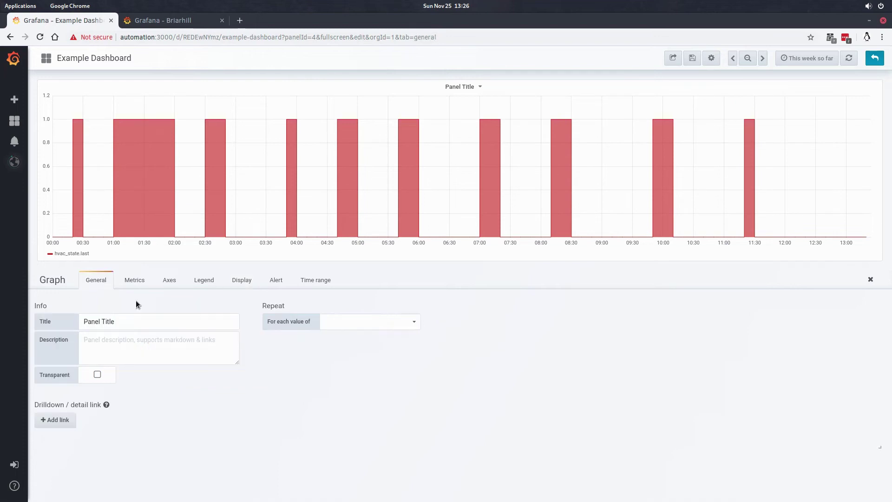
click(147, 281)
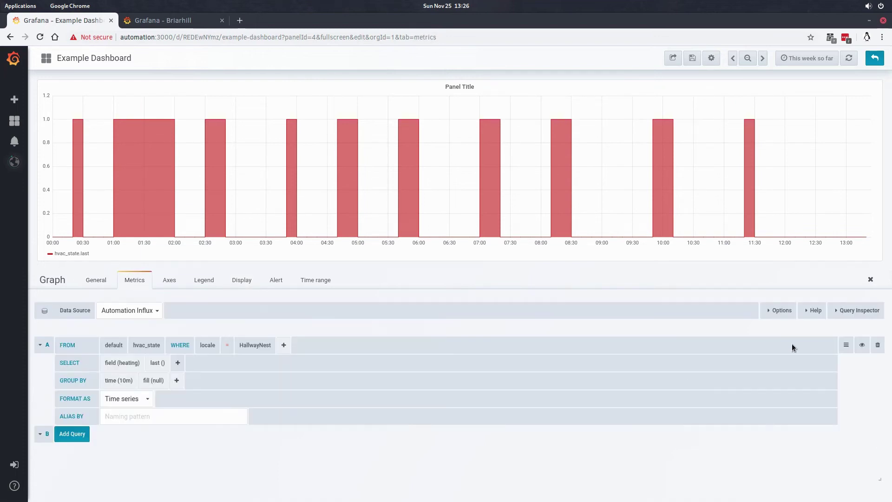
click(846, 345)
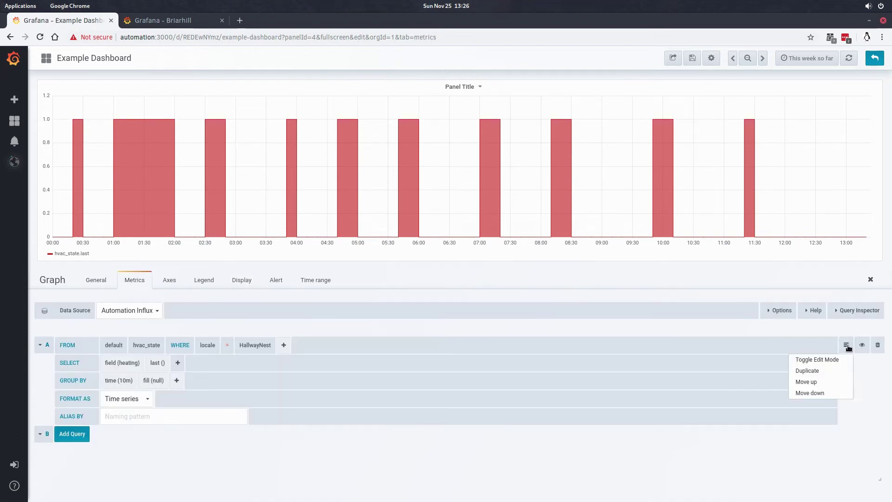
click(822, 372)
scroll(136, 394, down, 2)
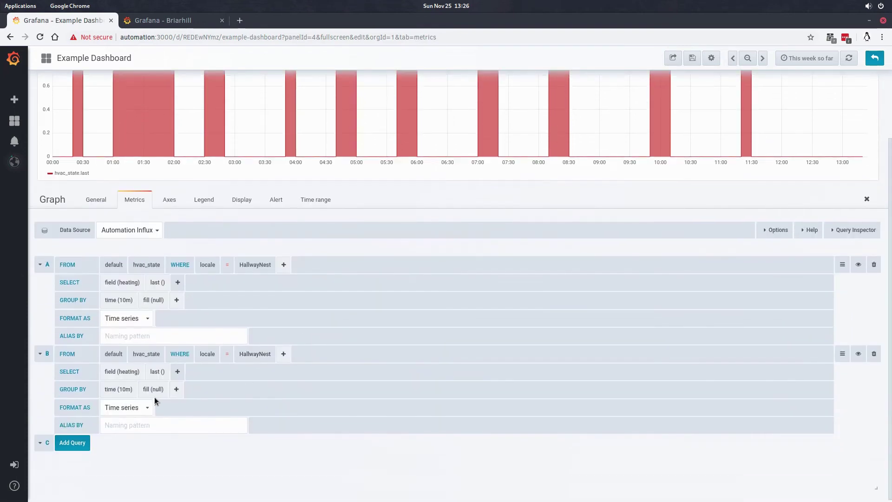
Alias query A 'Heating' and query B 'Cooling', switching B to the cooling field.
click(126, 335)
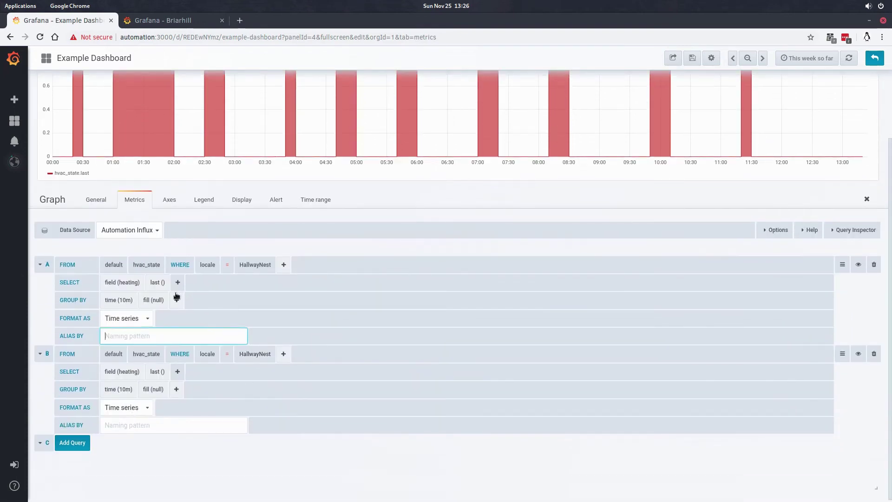
text(Heating)
click(167, 424)
text(Cooling)
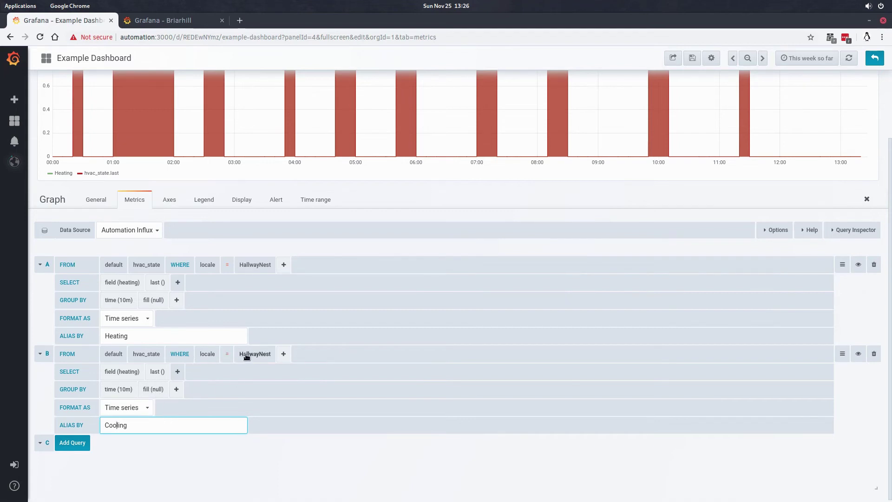
click(122, 371)
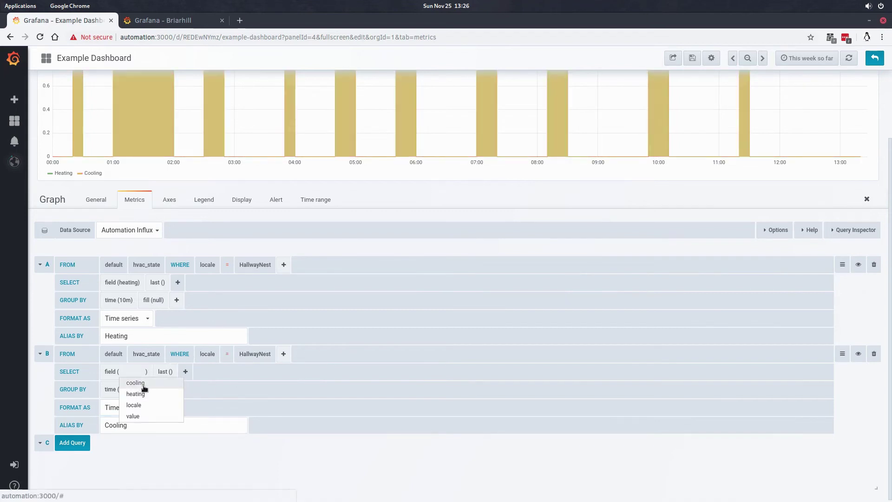
click(140, 383)
scroll(522, 277, up, 2)
scroll(353, 330, down, 2)
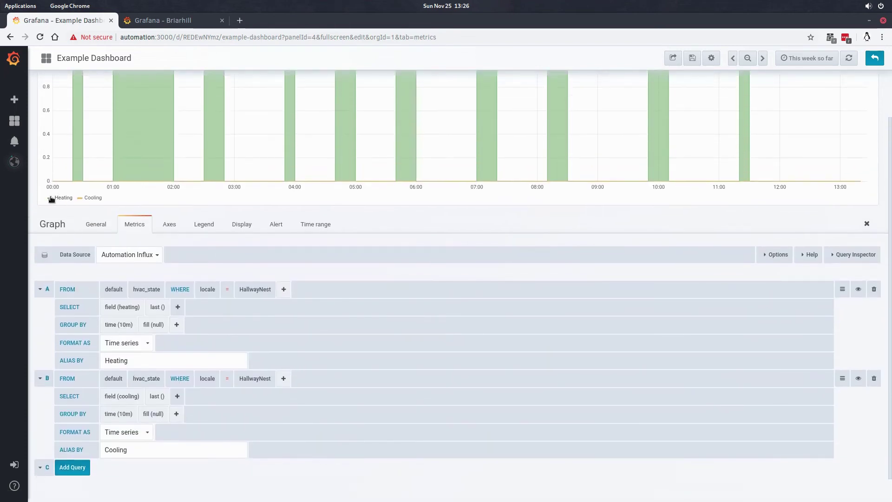
Colour the Heating series red and the Cooling series dark blue.
click(51, 198)
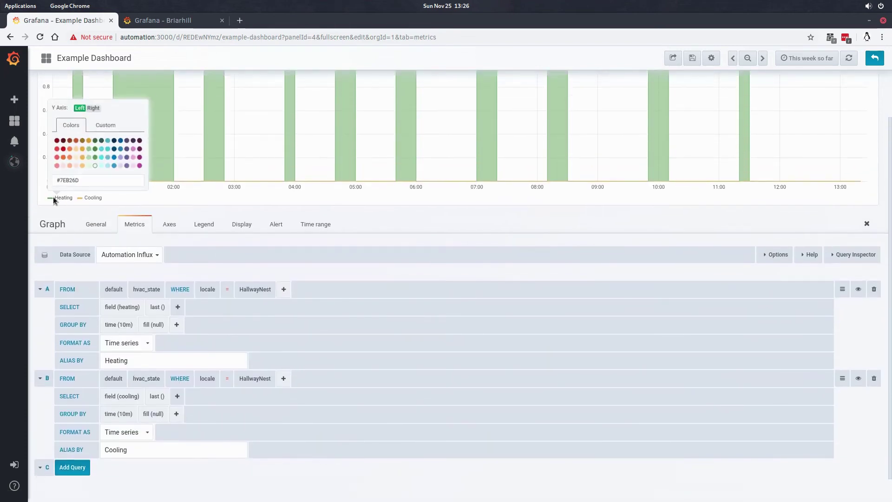
click(65, 148)
click(79, 198)
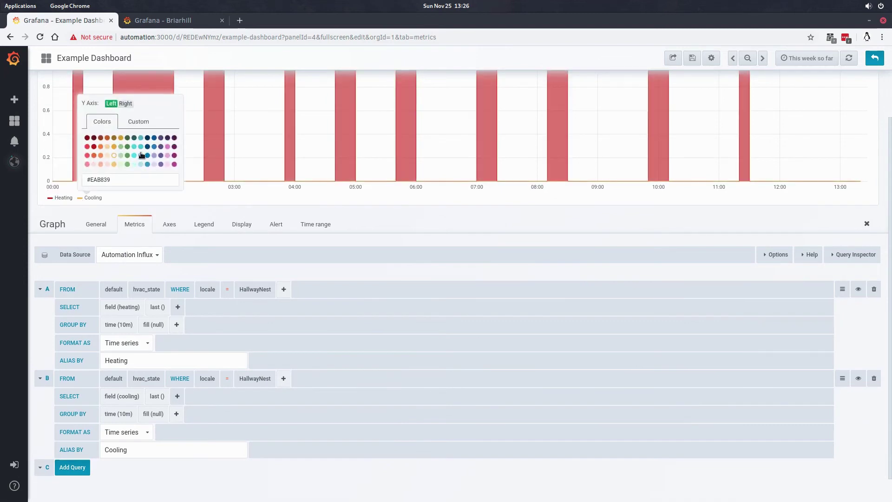
click(147, 156)
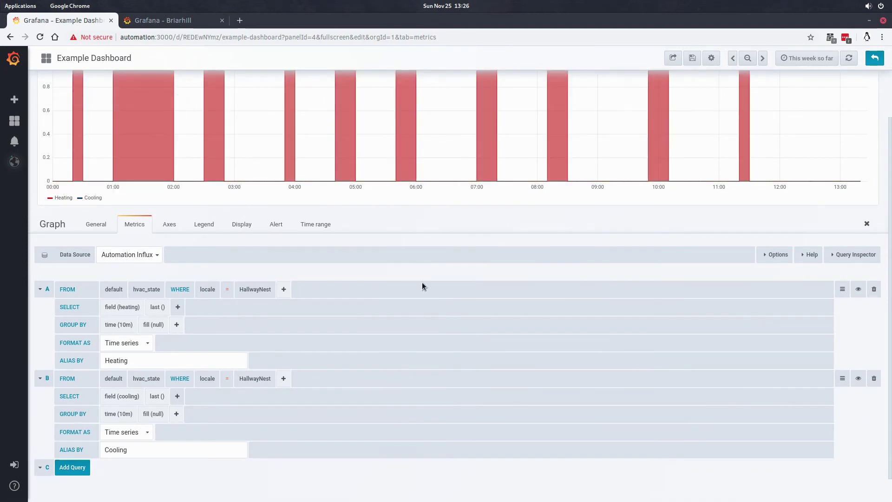
scroll(419, 287, up, 2)
scroll(418, 287, down, 3)
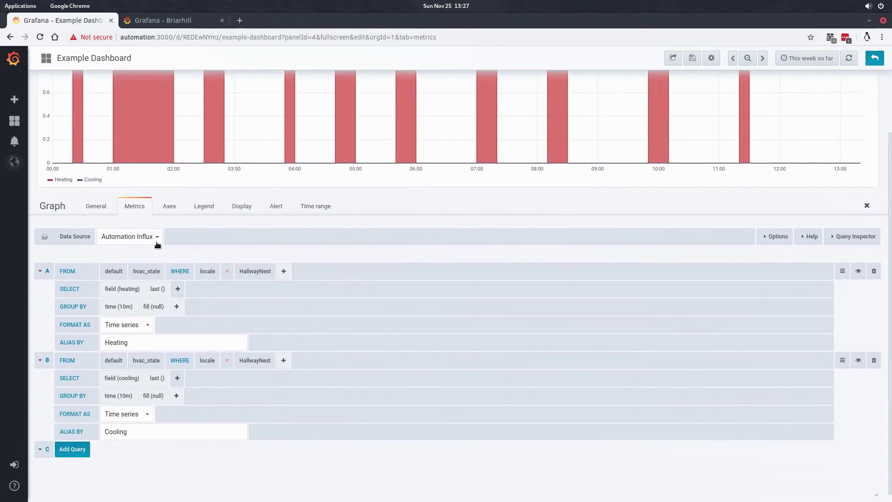
click(239, 205)
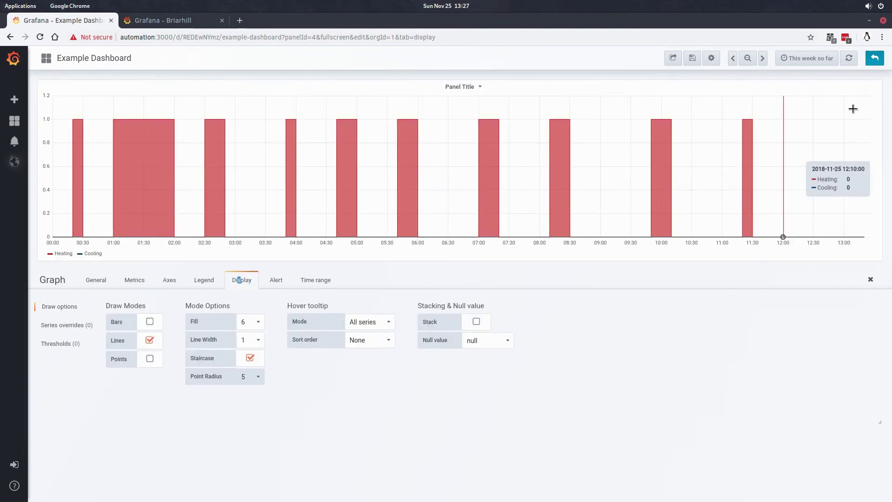
On the dashboard, drop the Heating/Cooling panel under House Temperature Zones and resize it to the same width.
click(875, 57)
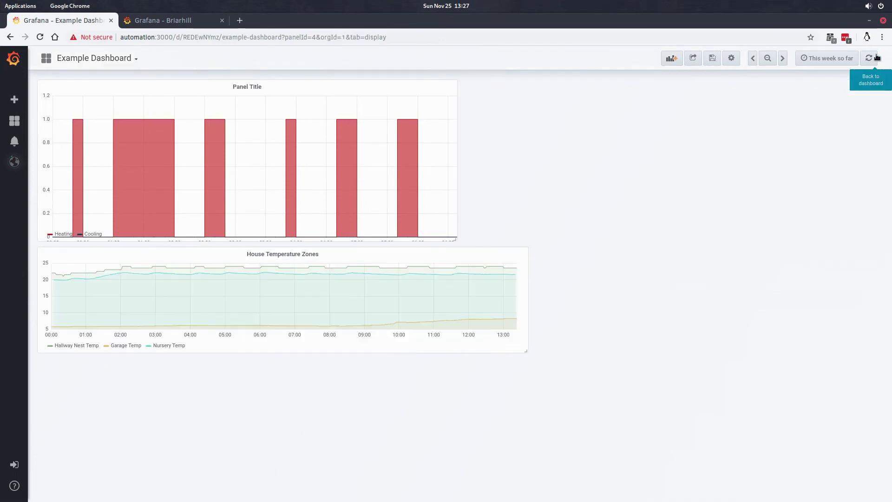
drag(285, 86, 290, 280)
drag(293, 209, 294, 209)
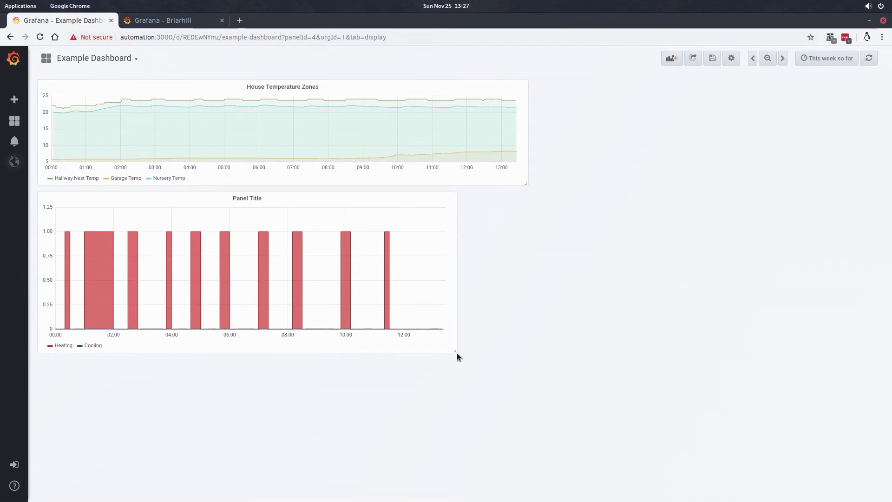
drag(455, 361, 522, 240)
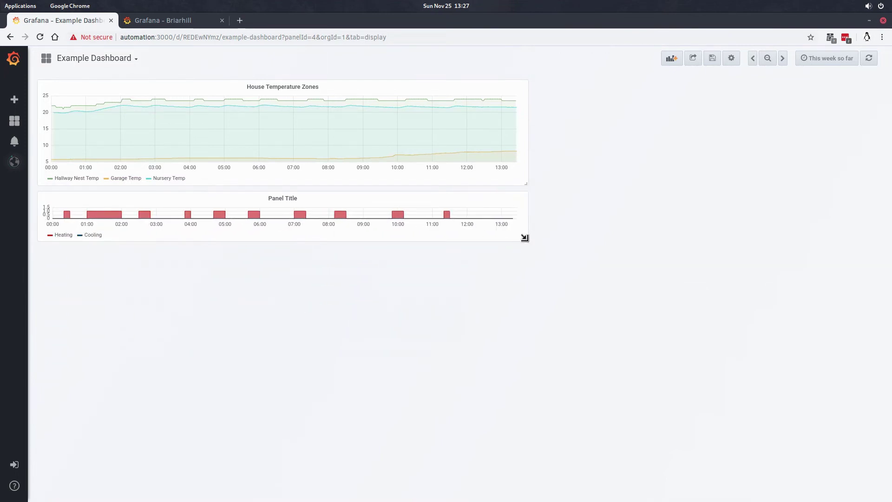
drag(526, 239, 529, 253)
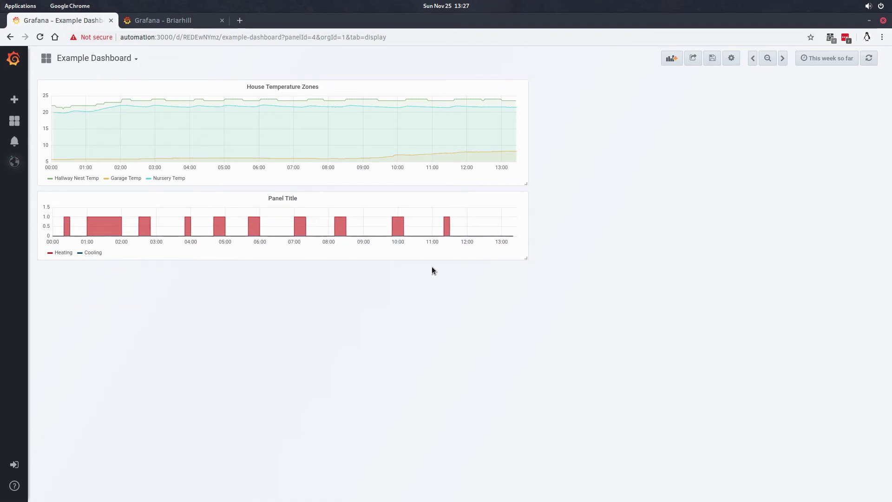
right_click(365, 254)
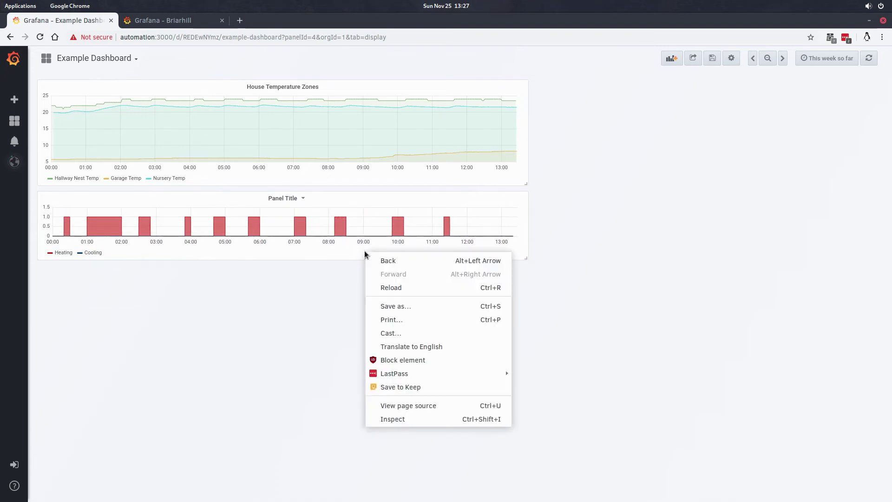
click(303, 200)
Open the Heating/Cooling graph editor and try the legend setting, leaving the legend shown.
click(302, 199)
click(290, 225)
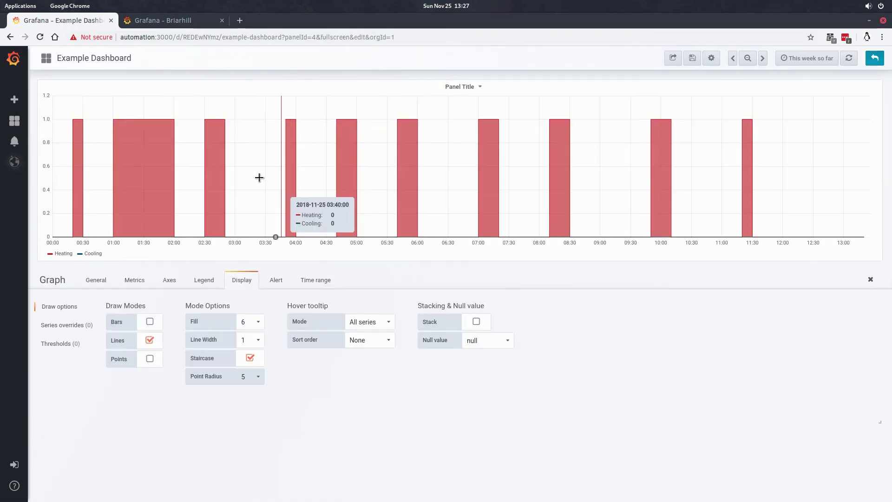
click(211, 280)
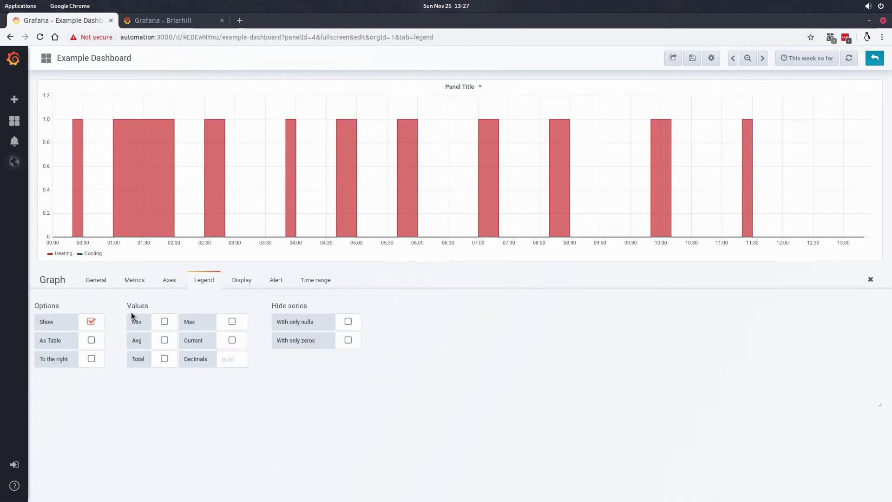
click(92, 321)
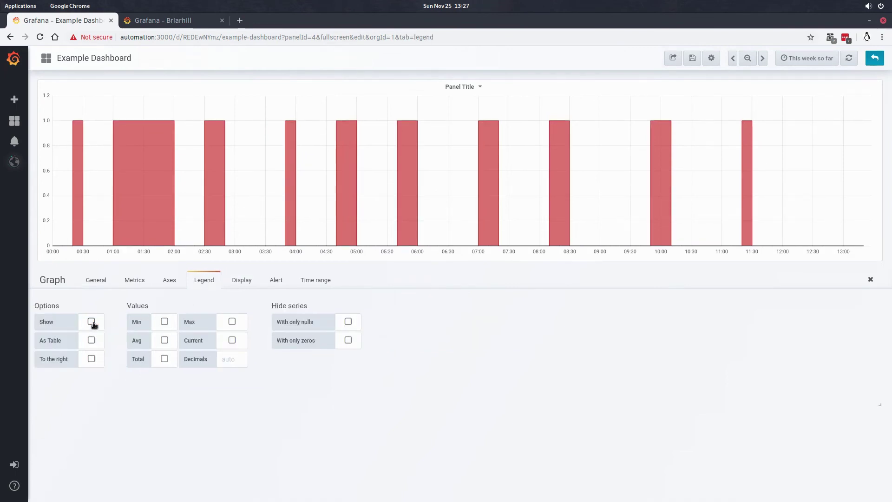
click(91, 322)
click(240, 280)
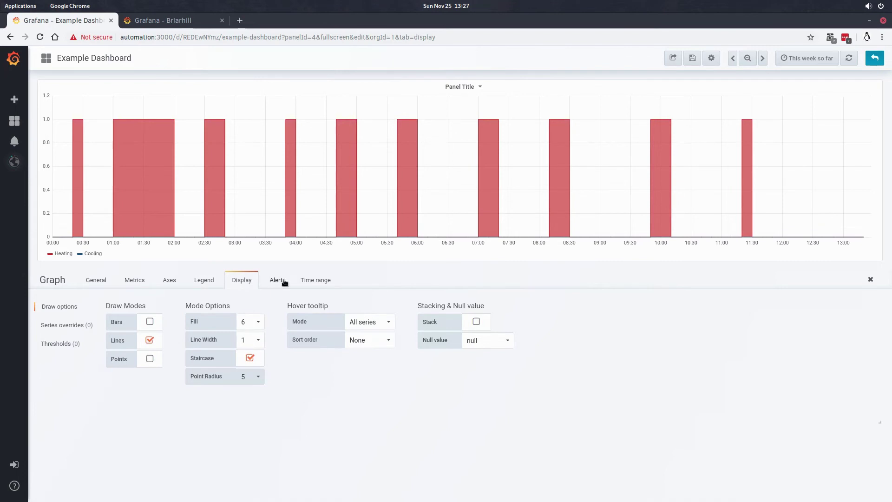
Uncheck Show for the Left Y, Right Y and X axes, then go back to the dashboard.
click(169, 280)
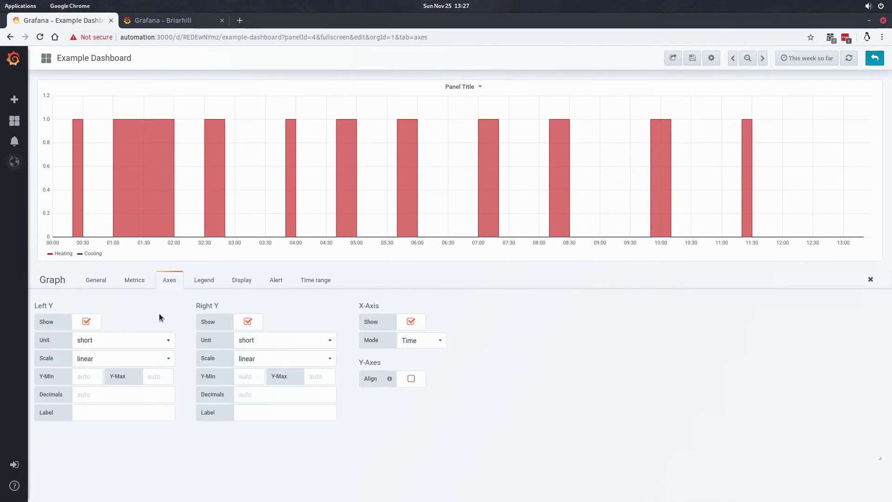
click(86, 321)
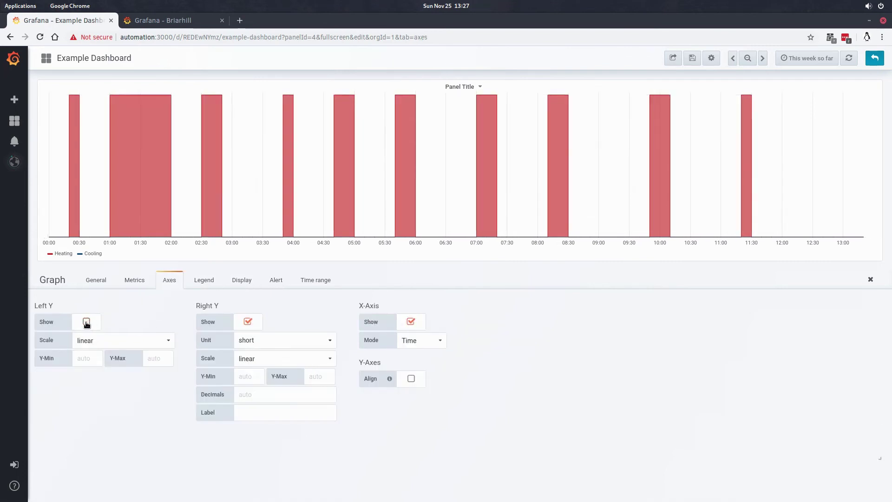
click(250, 321)
click(411, 322)
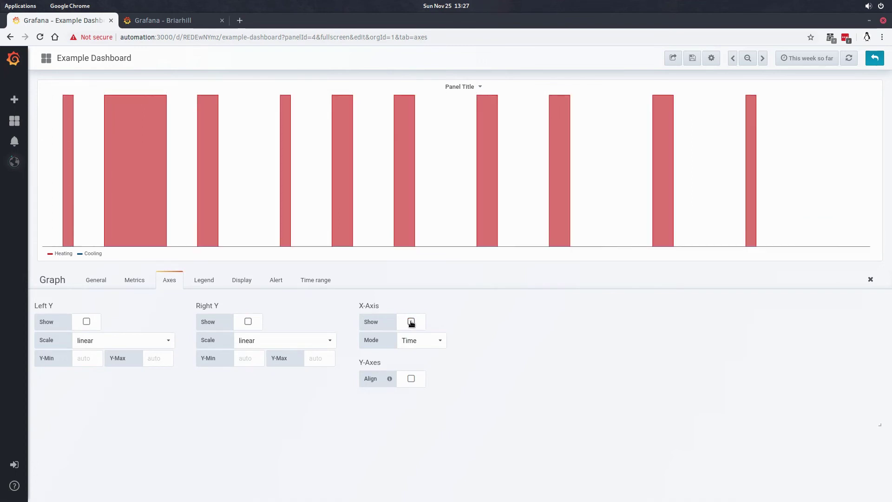
click(872, 62)
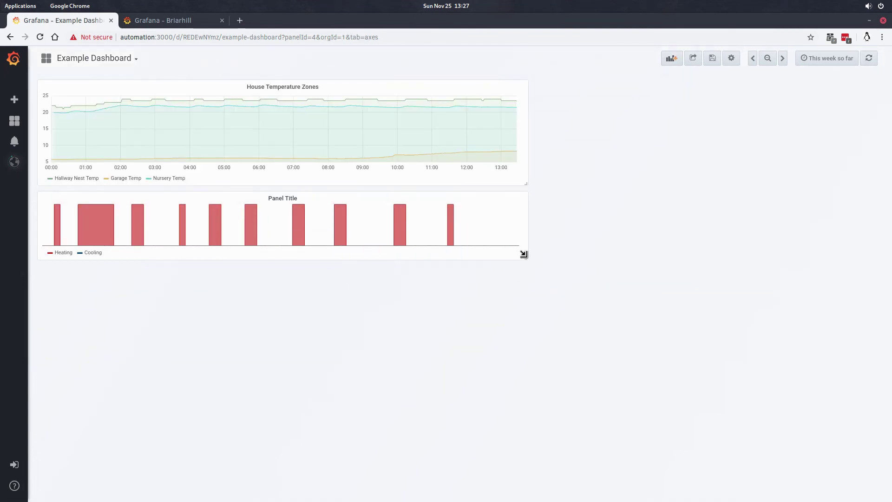
Make the heating/cooling panel shorter and retitle it 'HVAC Operation'.
drag(524, 254, 523, 234)
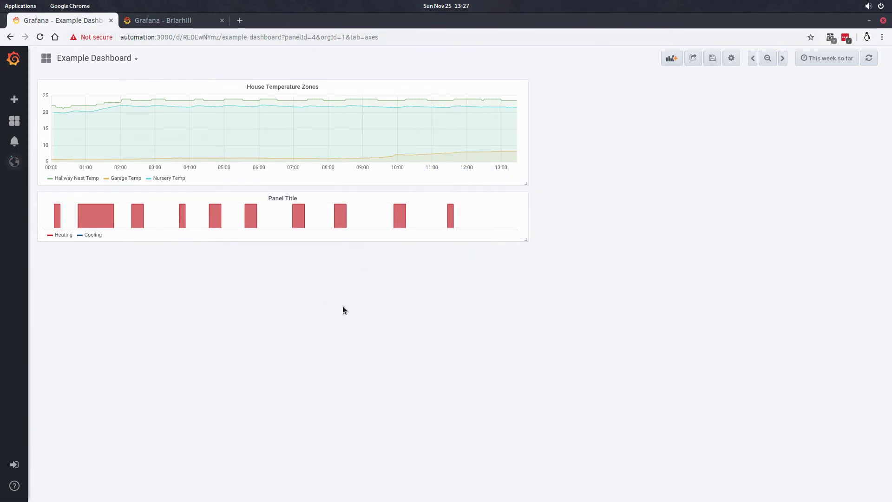
click(303, 198)
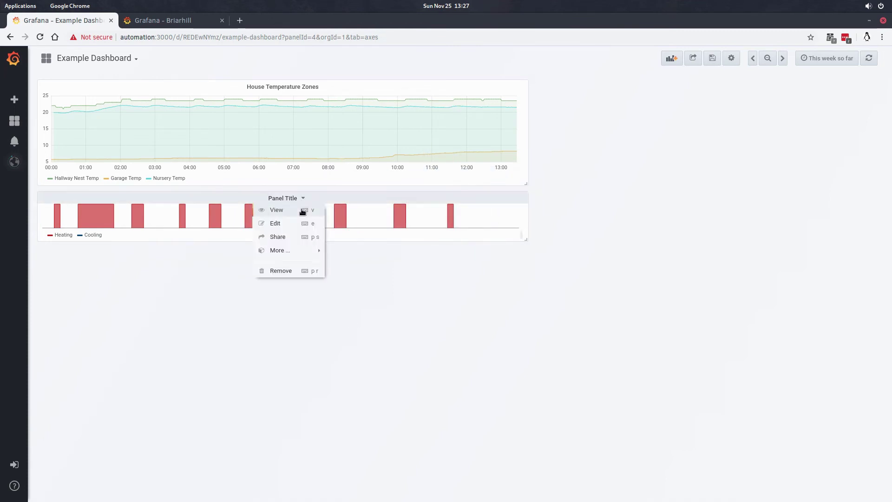
click(289, 224)
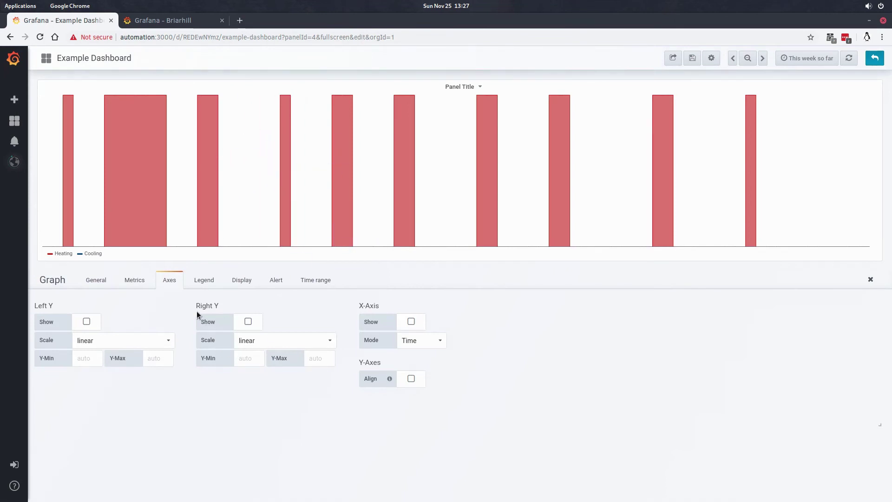
click(96, 280)
drag(112, 321, 78, 320)
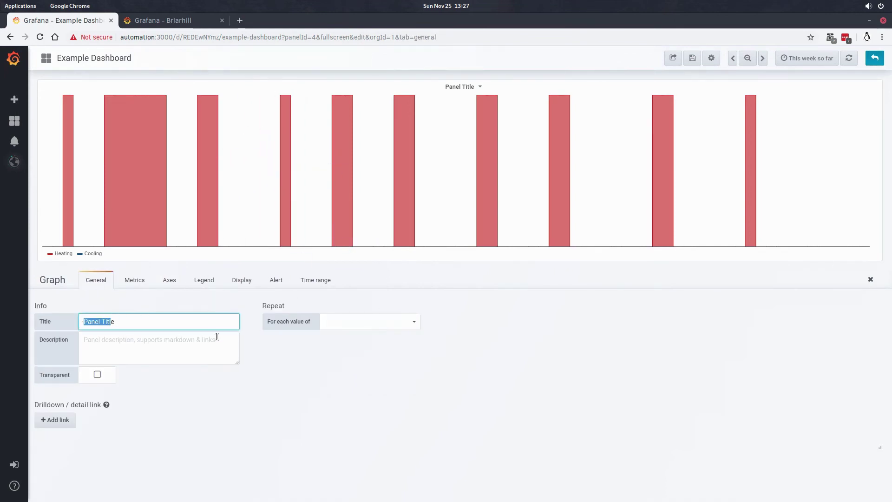
drag(145, 322, 53, 325)
text(HVAC Operation)
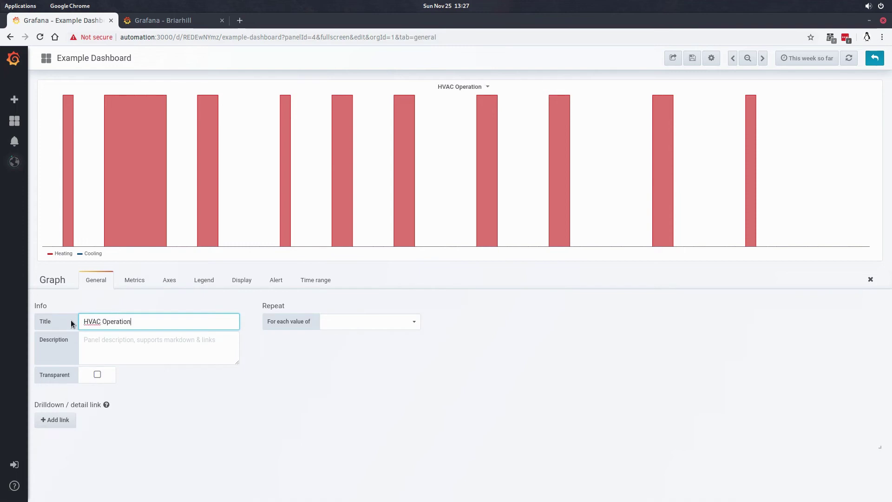
Back on the dashboard, add a new Singlestat panel.
click(875, 59)
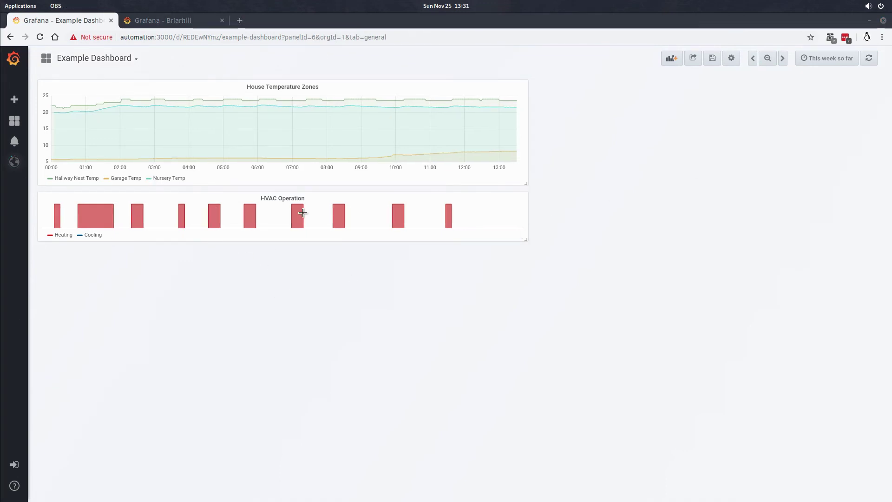
click(672, 58)
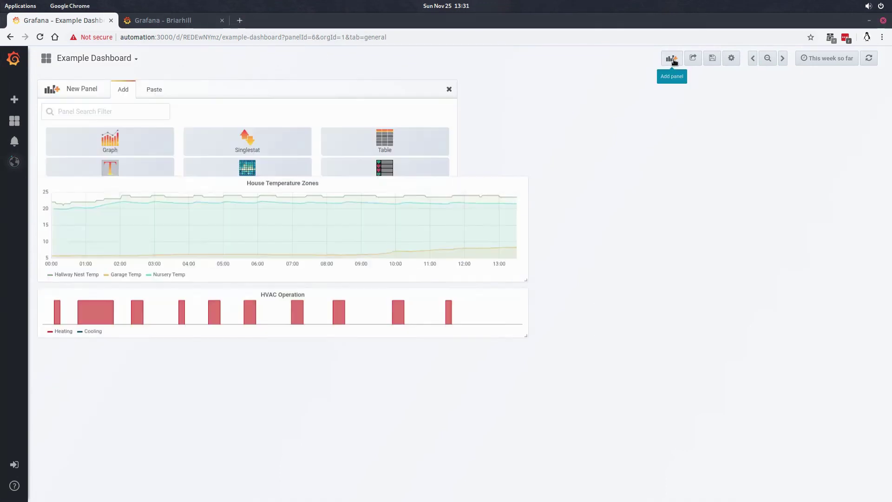
click(255, 144)
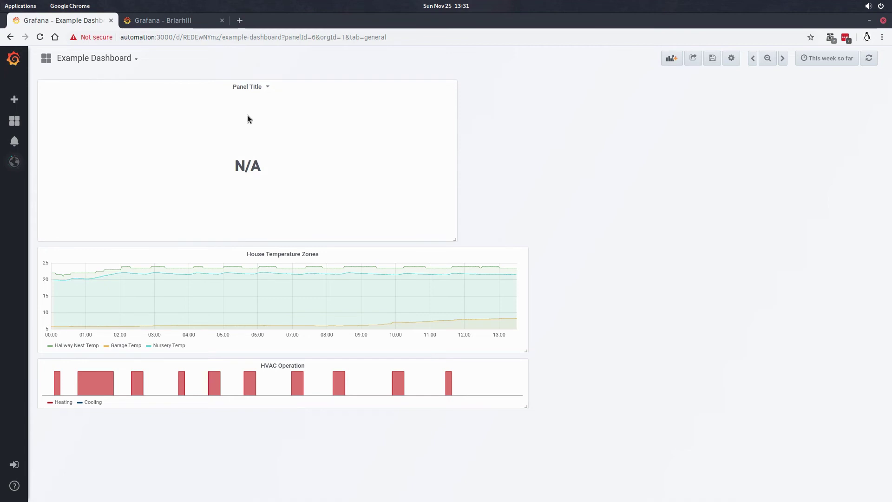
Make the singlestat query the temperature measurement with the filter locale = Garage.
click(249, 88)
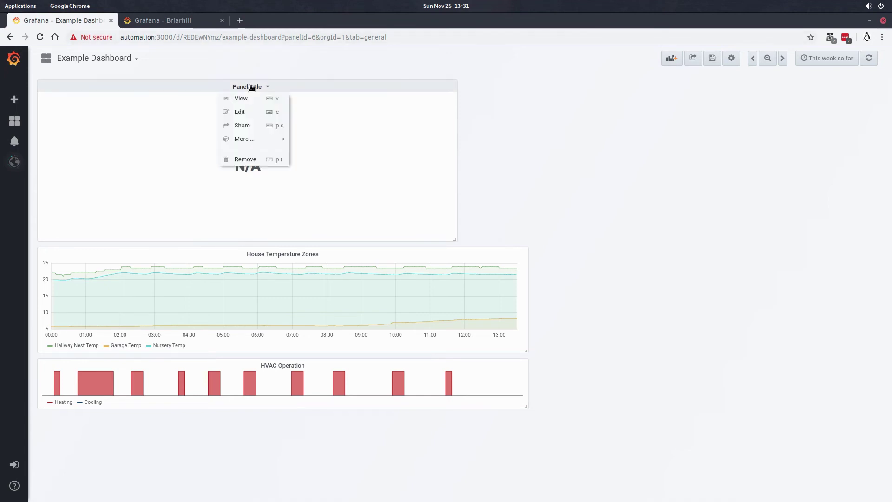
click(241, 111)
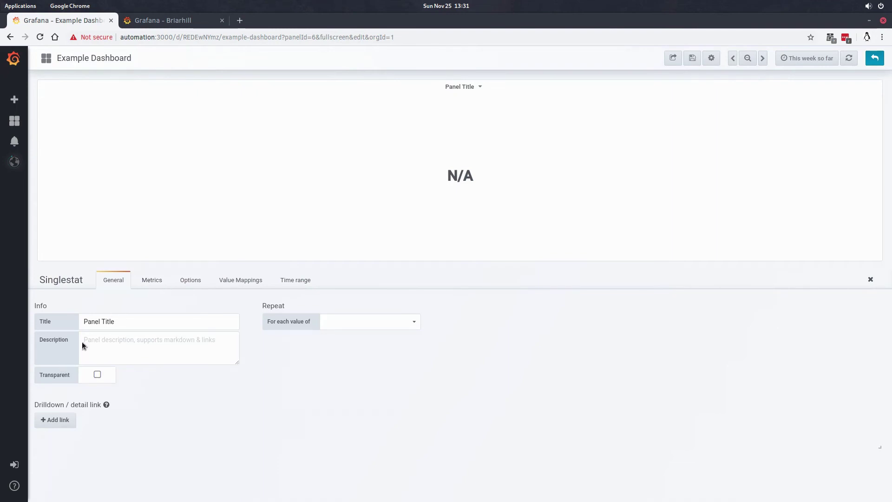
click(152, 280)
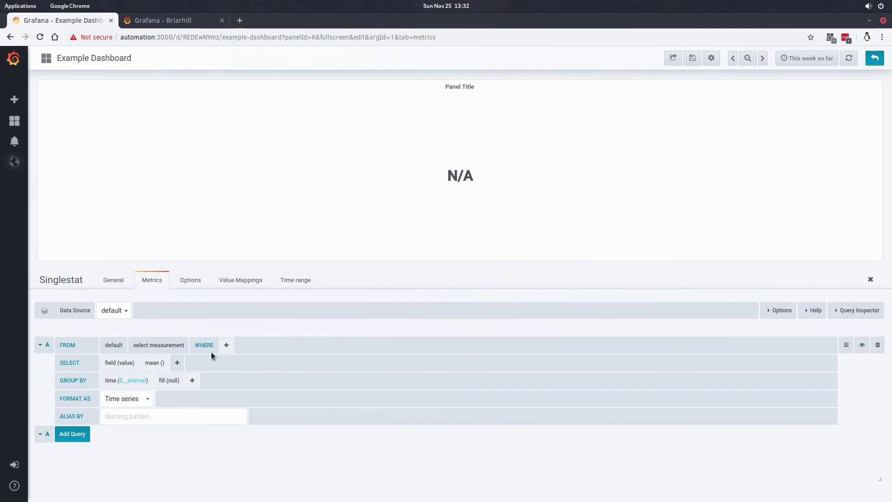
click(163, 344)
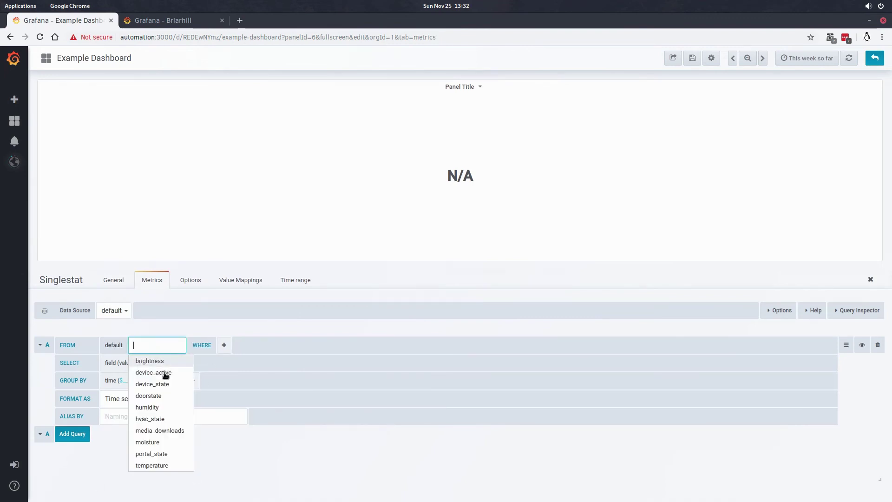
click(167, 464)
click(205, 344)
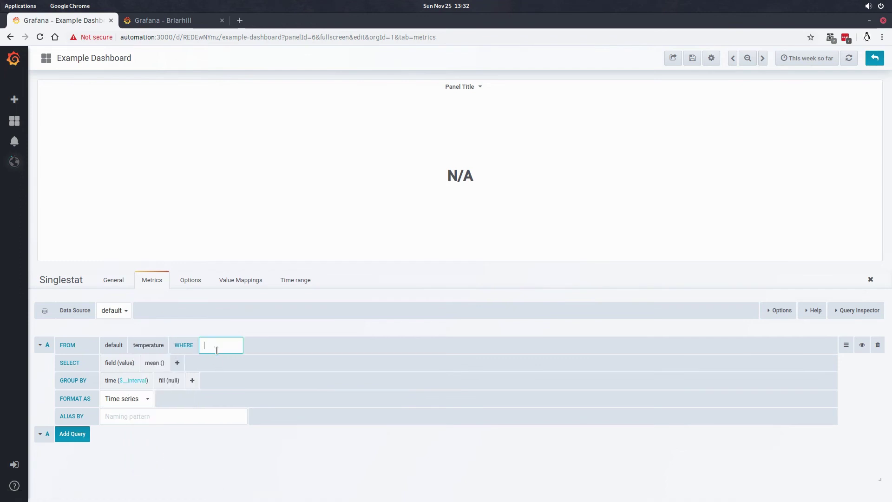
text(locale)
key(Return)
click(269, 345)
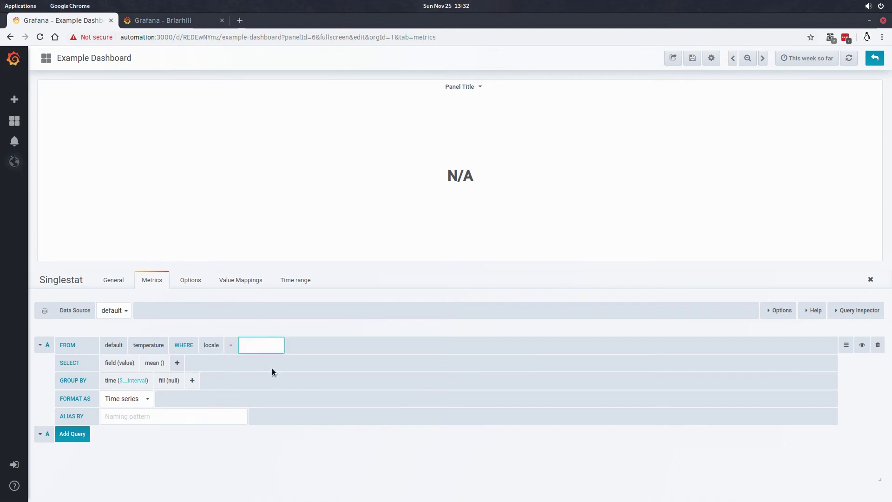
key(Return)
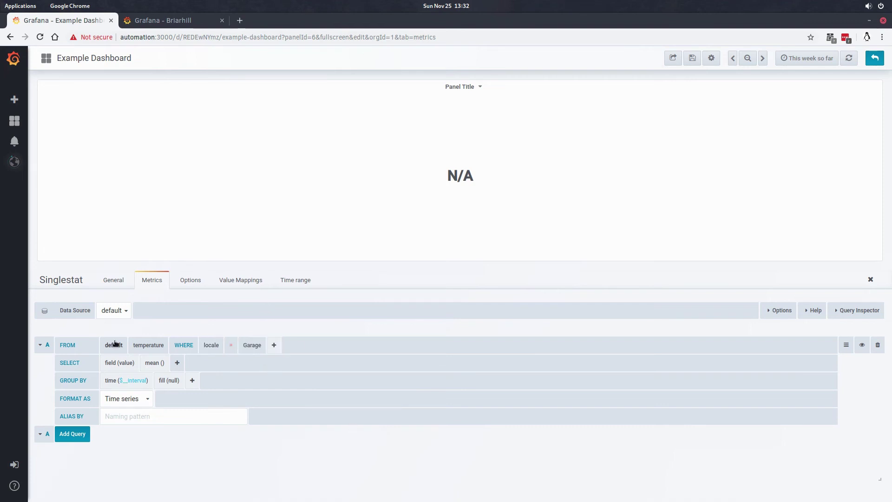
Select field(temperature) and remove the mean() aggregation.
click(112, 363)
click(127, 362)
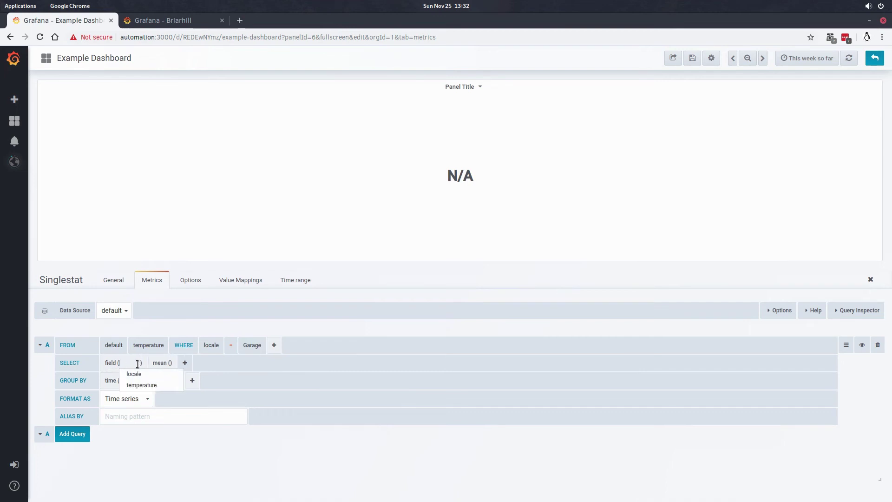
click(135, 386)
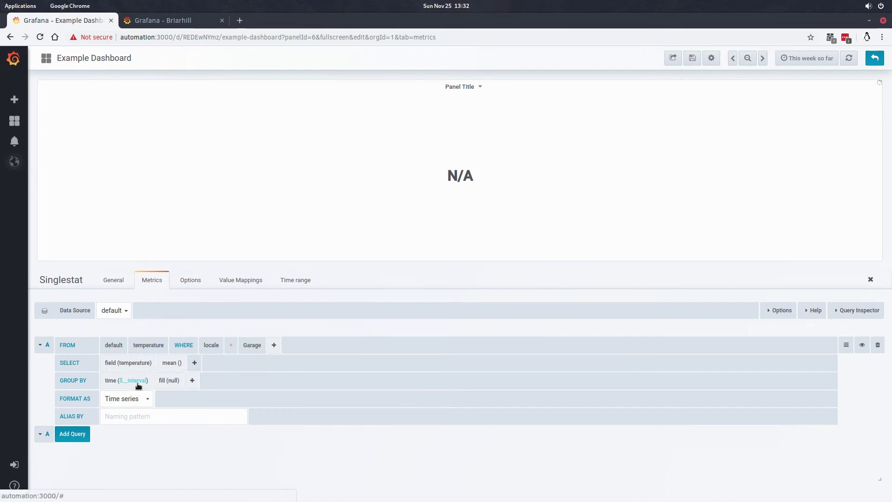
click(170, 363)
click(180, 373)
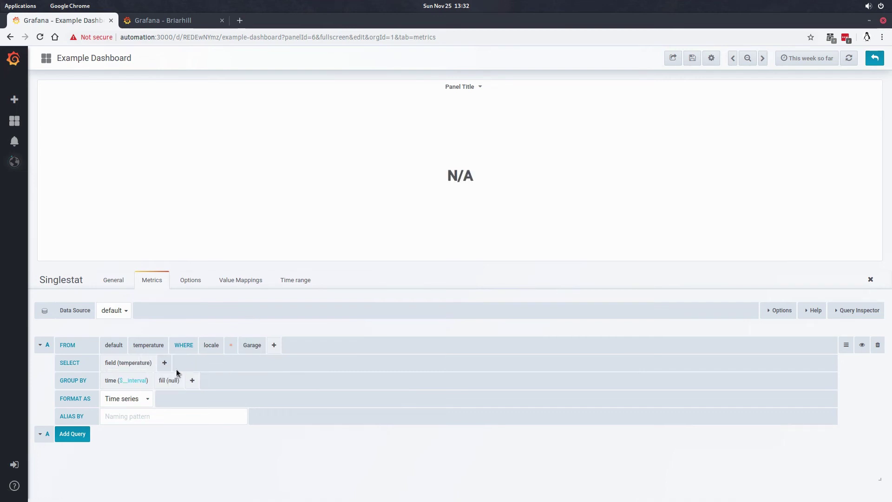
Set the singlestat's Stat option to Current.
click(191, 281)
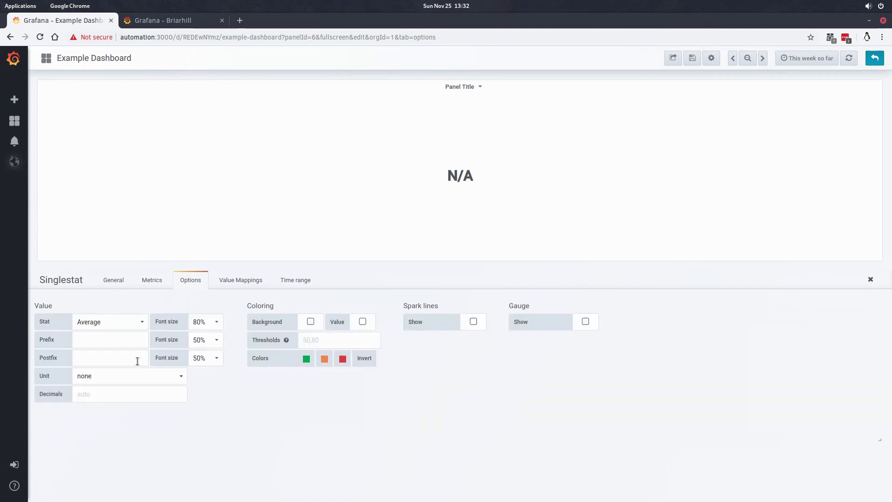
click(134, 322)
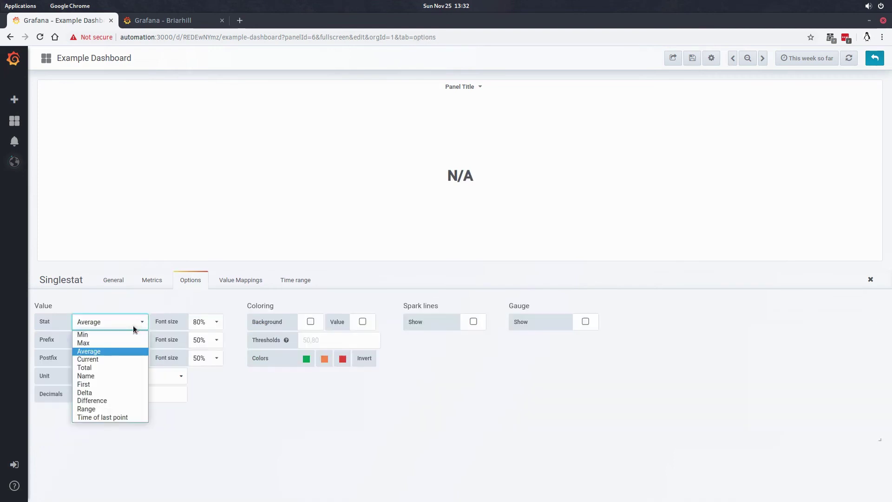
click(116, 359)
Add the last() selector to the temperature query so the panel shows 8.
click(145, 280)
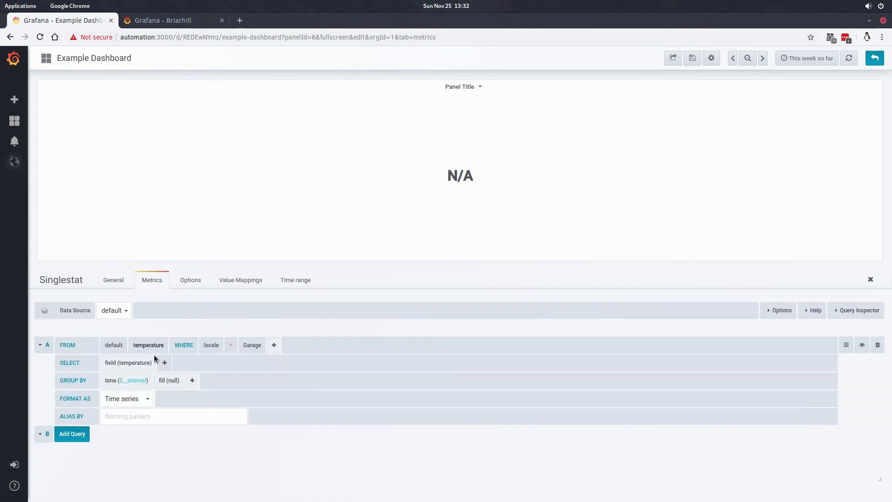
click(175, 380)
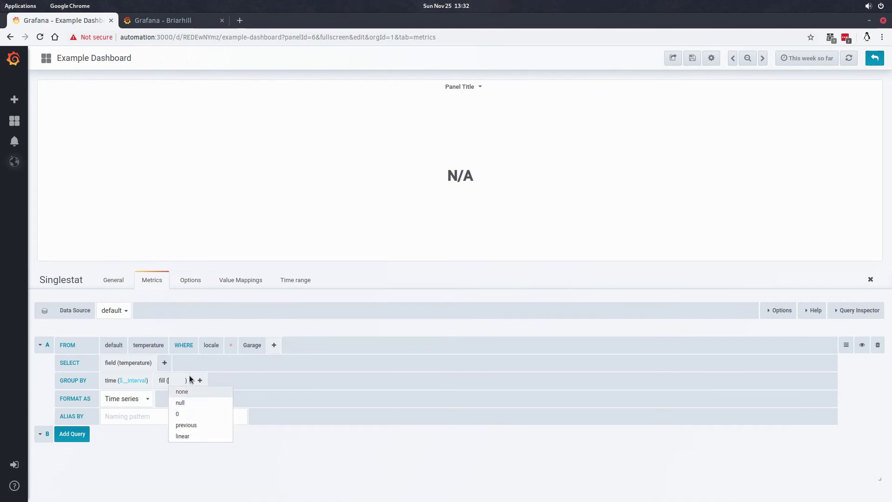
click(142, 380)
click(142, 363)
click(165, 362)
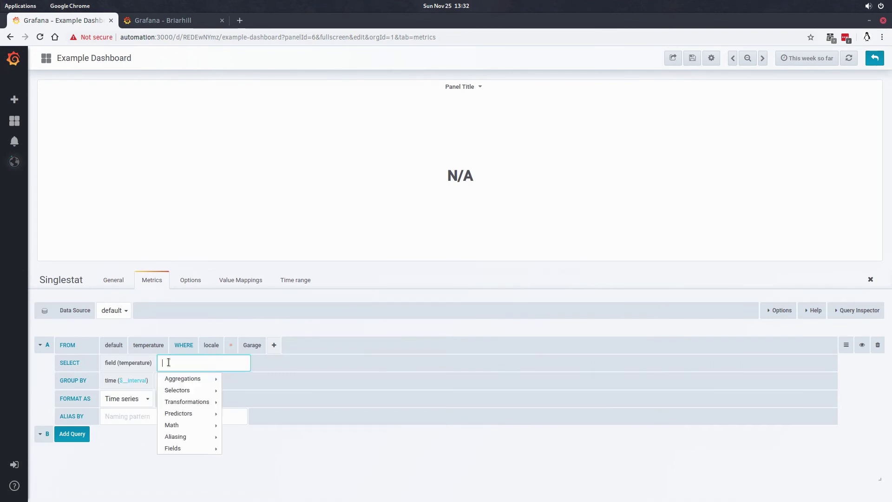
mouse_move(208, 392)
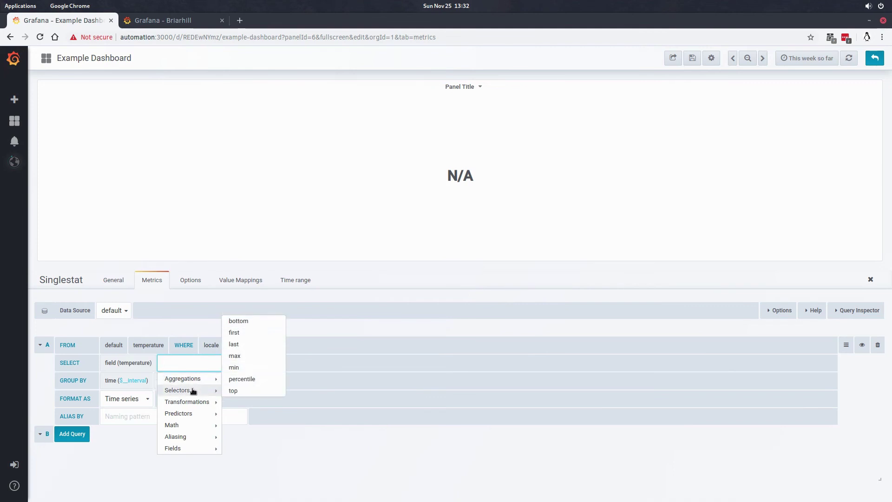
click(253, 345)
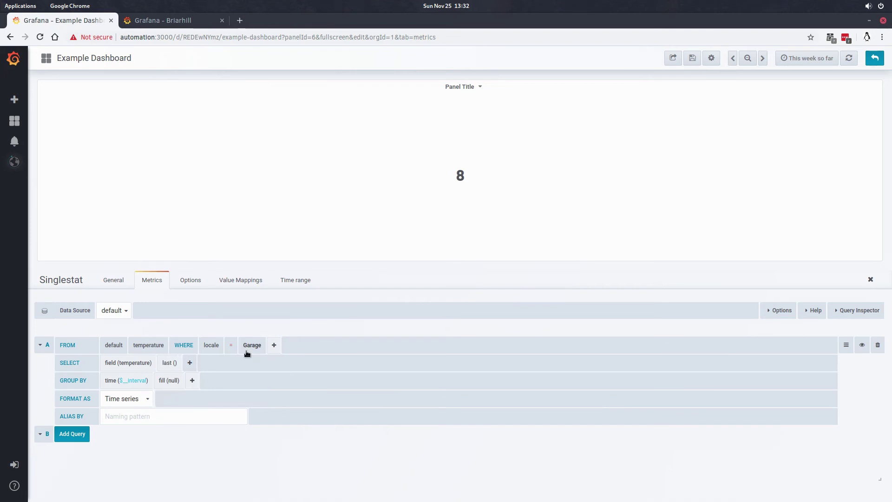
Enter the thresholds -1,24 in the singlestat options.
click(250, 281)
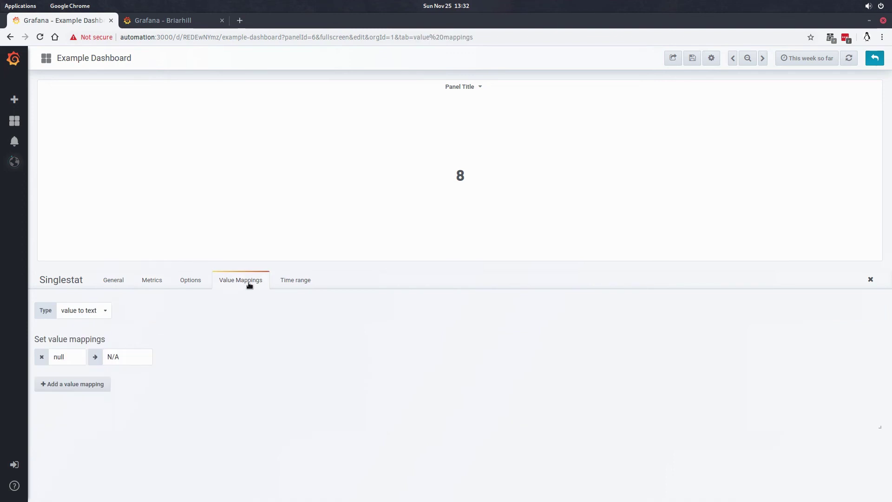
click(195, 281)
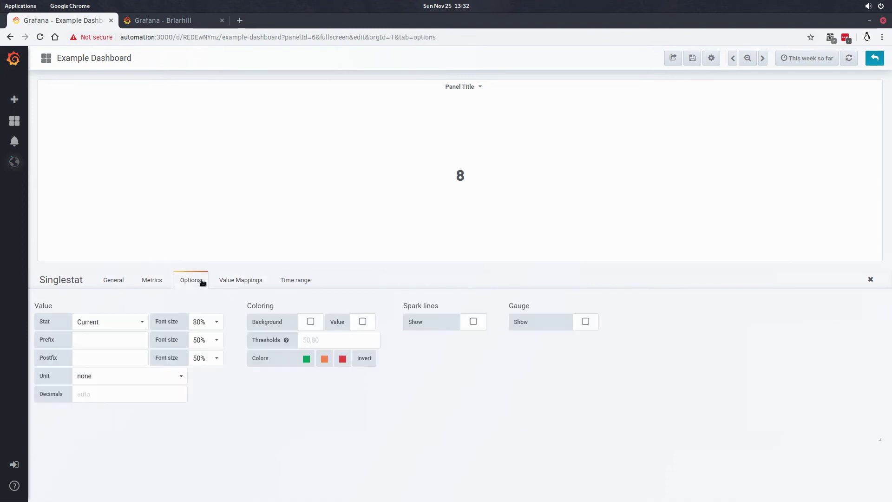
click(317, 340)
text(-1,)
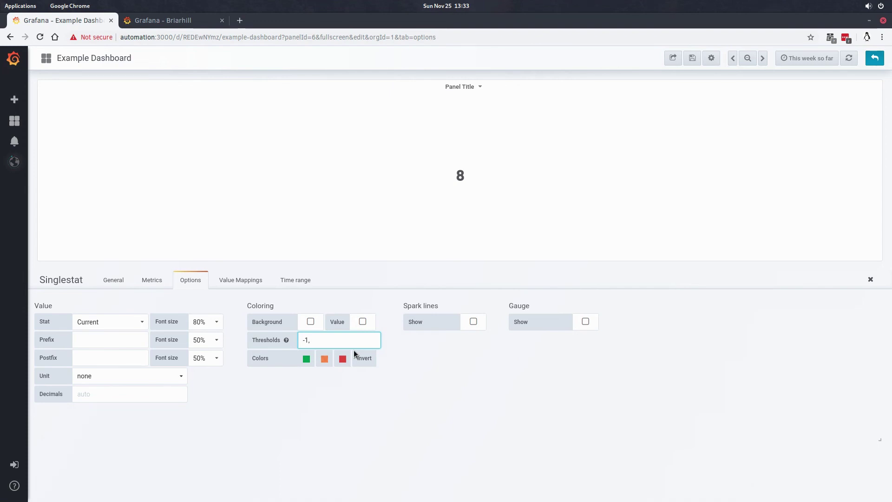
text(020)
key(BackSpace)
key(BackSpace)
key(BackSpace)
text(24)
click(374, 436)
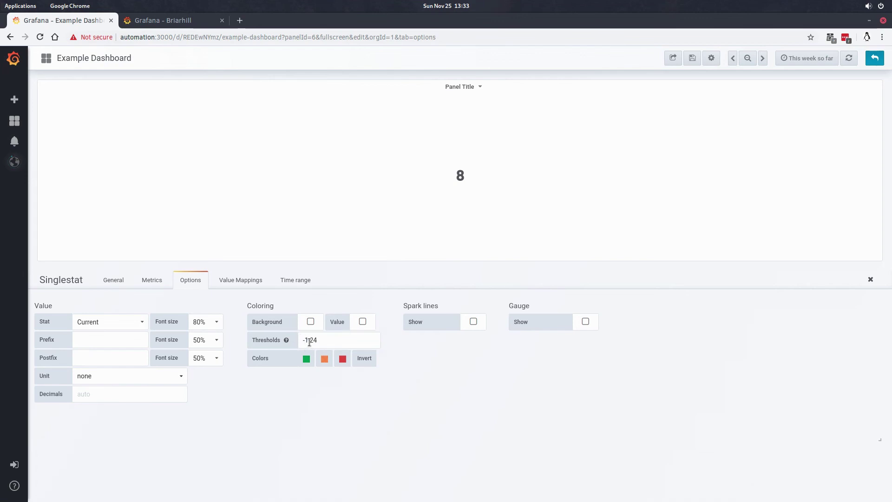
Colour the three ranges light blue, dark green and dark red, and turn on threshold colouring.
click(306, 359)
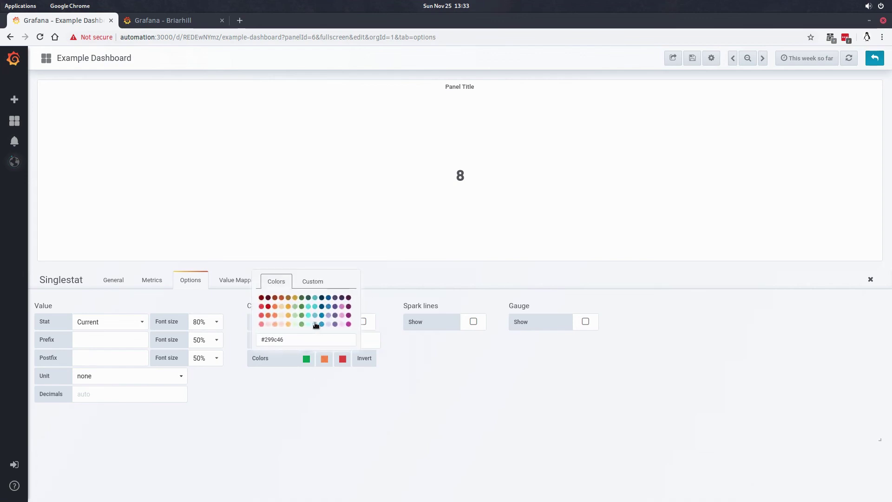
click(315, 324)
click(321, 383)
click(324, 359)
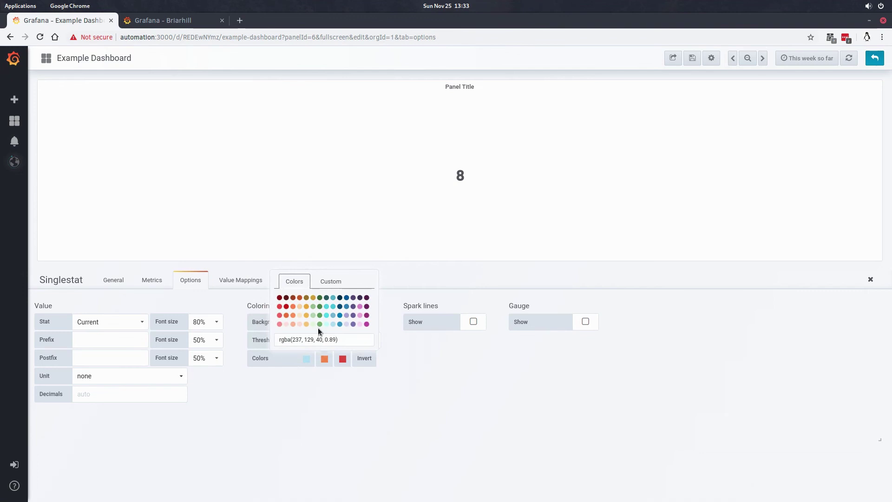
click(320, 297)
click(327, 377)
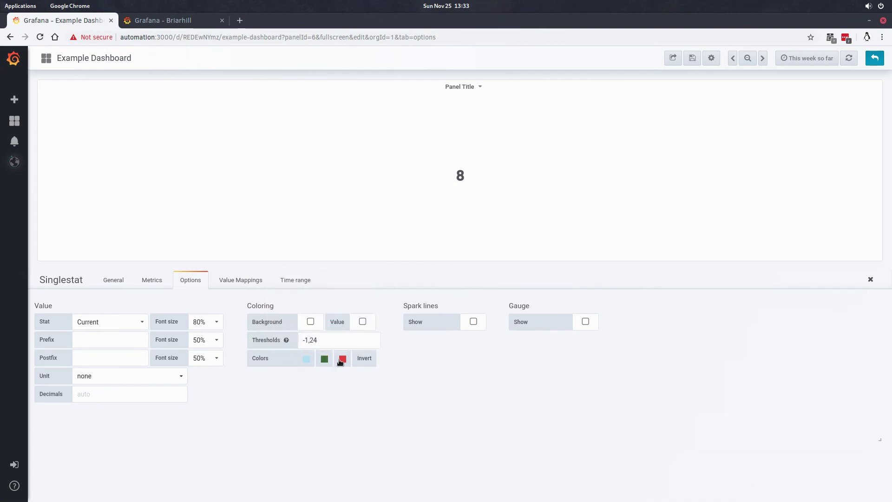
click(341, 360)
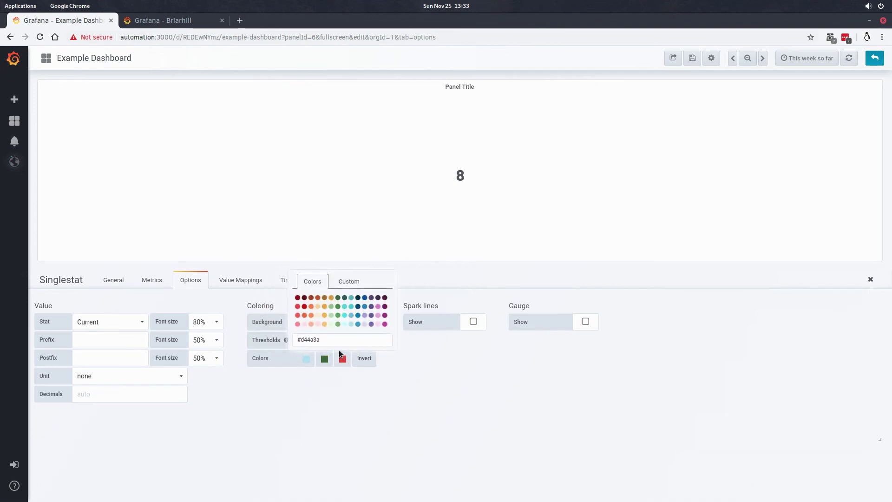
click(304, 307)
click(427, 394)
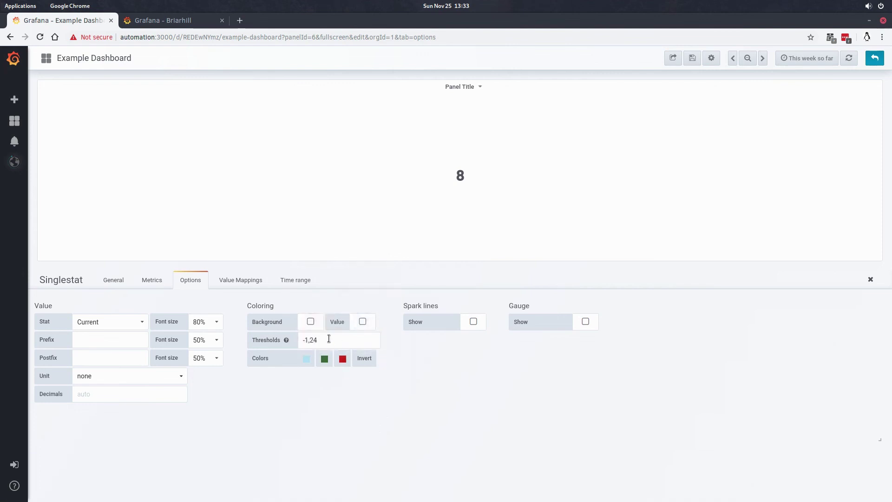
click(363, 322)
Colour only the value by threshold, with value font size 110% and prefix size 80%.
click(311, 322)
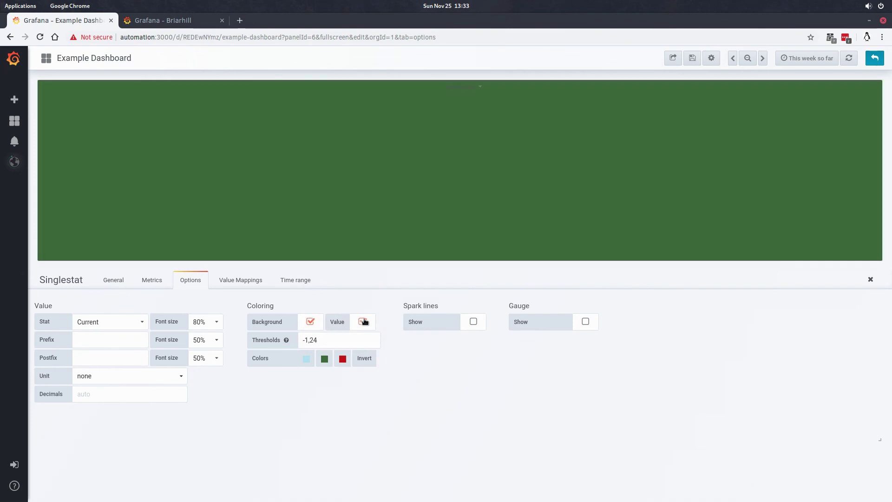
click(316, 325)
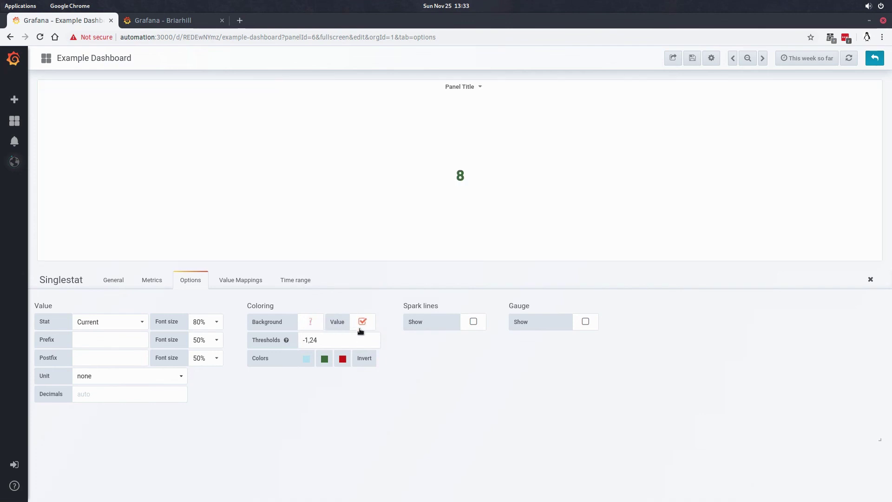
click(216, 324)
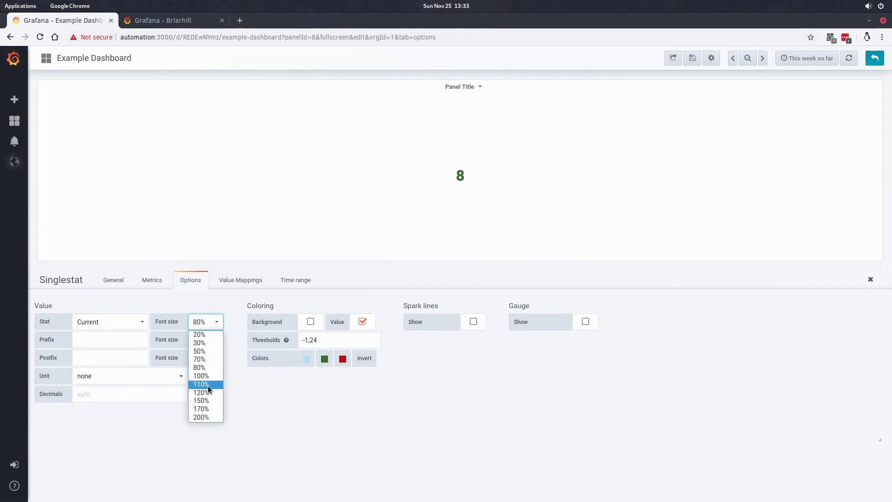
click(208, 384)
click(215, 340)
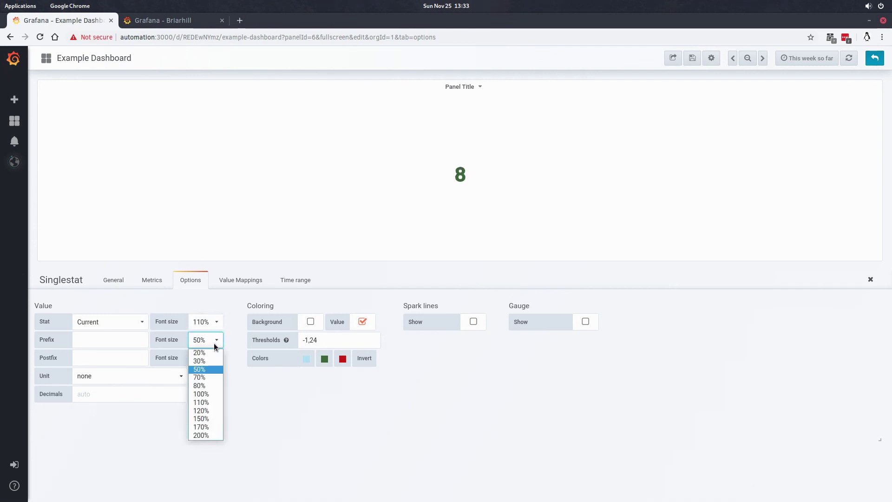
click(208, 386)
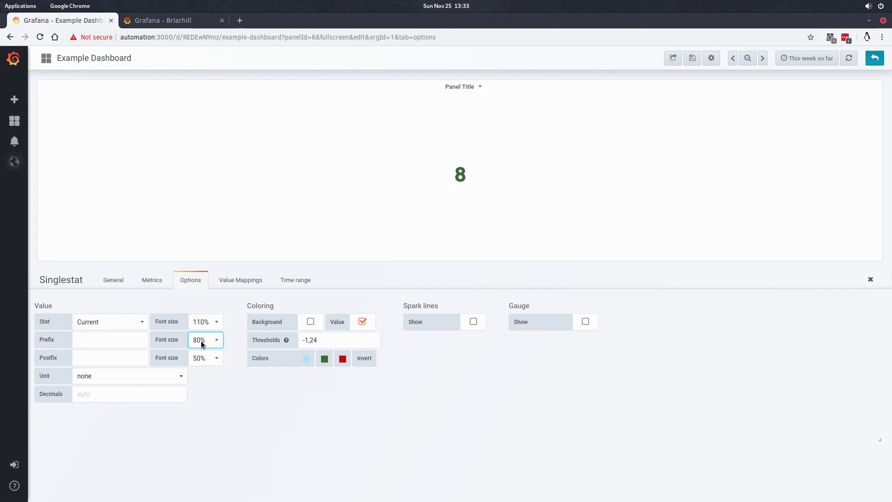
click(140, 325)
click(168, 372)
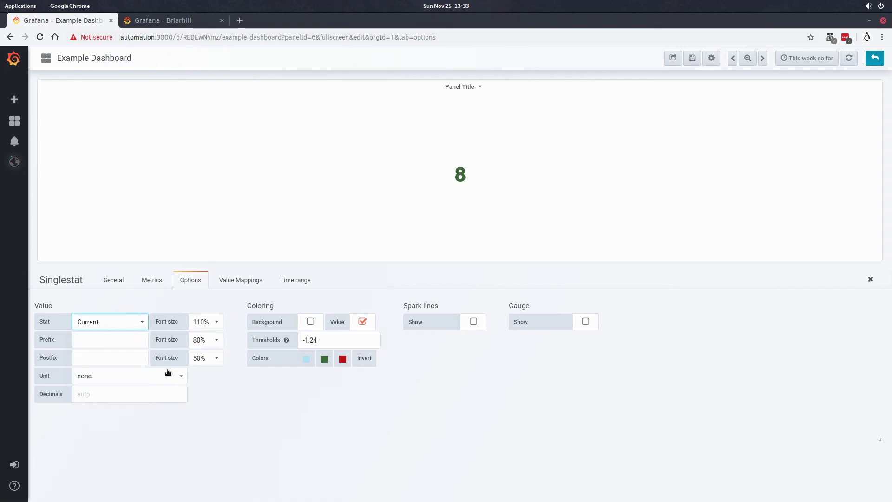
Set the postfix to ' Celcius' so the panel reads 8 Celcius.
click(116, 359)
text(Cec)
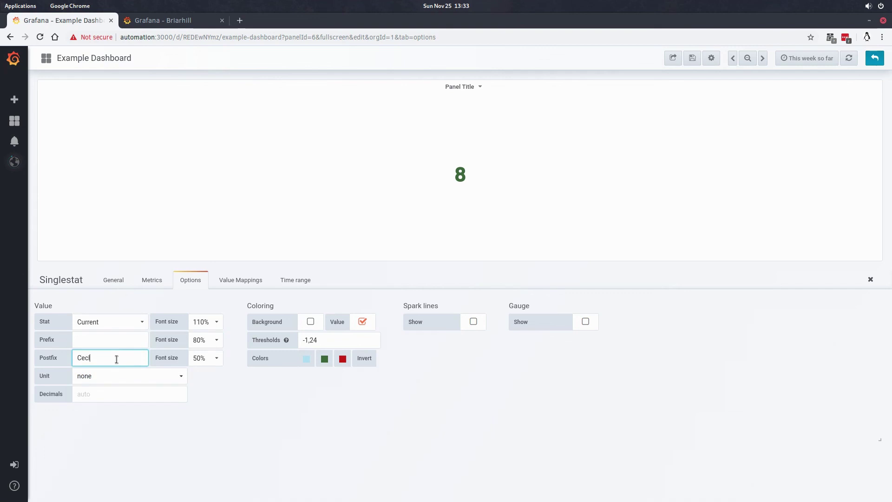
key(BackSpace)
text(lcius)
click(217, 406)
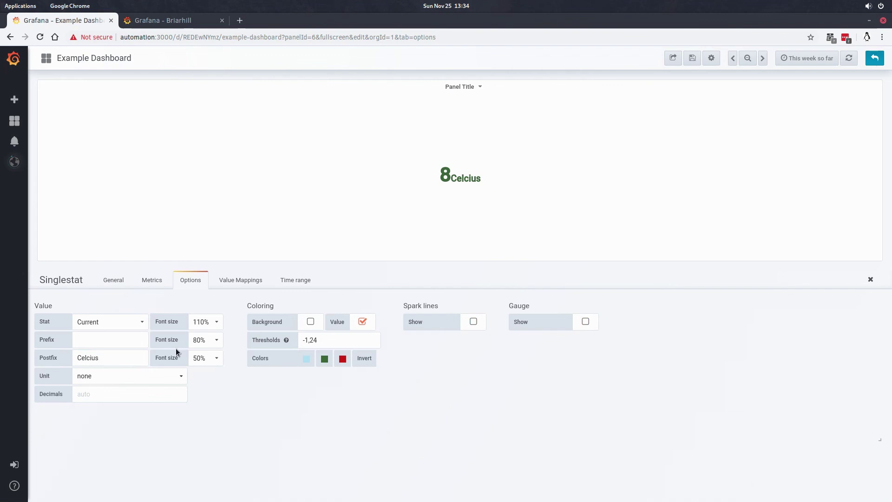
click(76, 358)
click(315, 475)
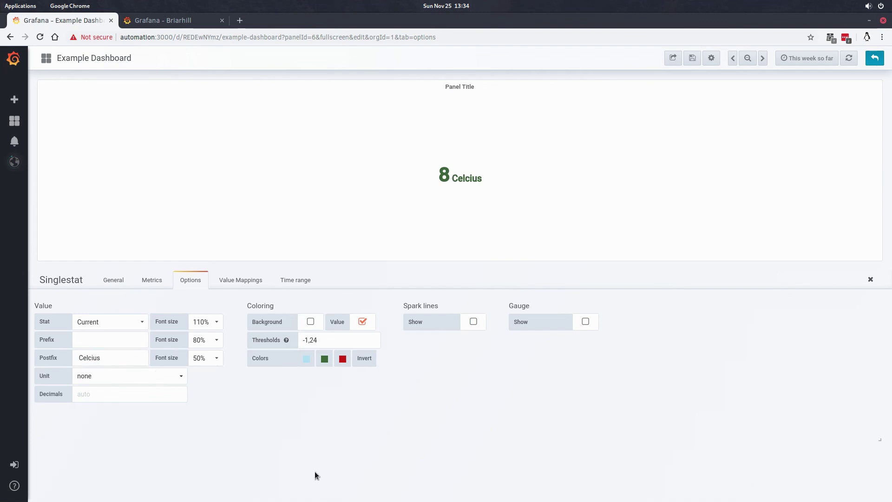
click(78, 360)
click(354, 427)
Turn on the sparkline, then shrink the 8 Celcius tile and move it below HVAC Operation.
click(474, 322)
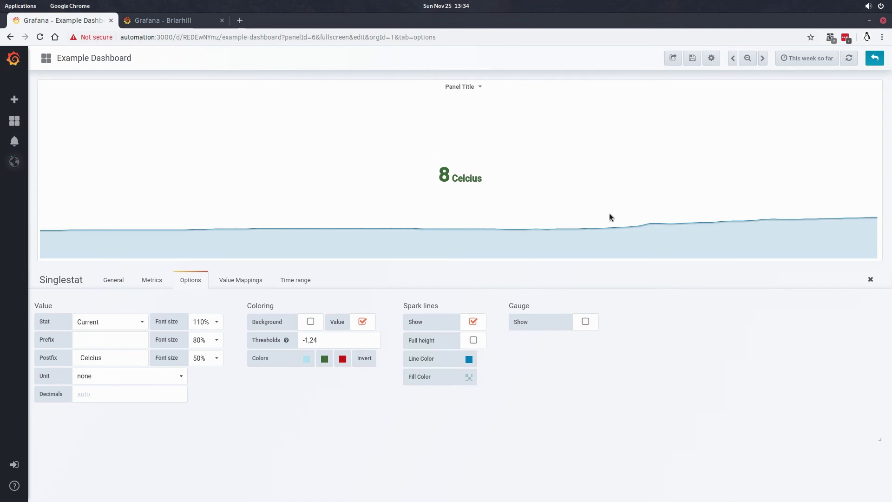
click(875, 58)
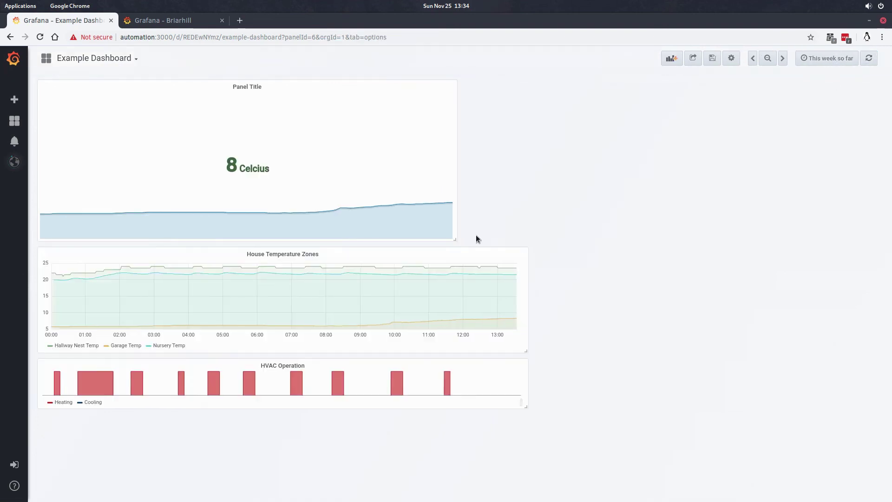
drag(453, 238, 138, 146)
drag(129, 77, 120, 274)
Retitle the singlestat tile 'Outdoor Temp' and go back to Example Dashboard.
click(105, 259)
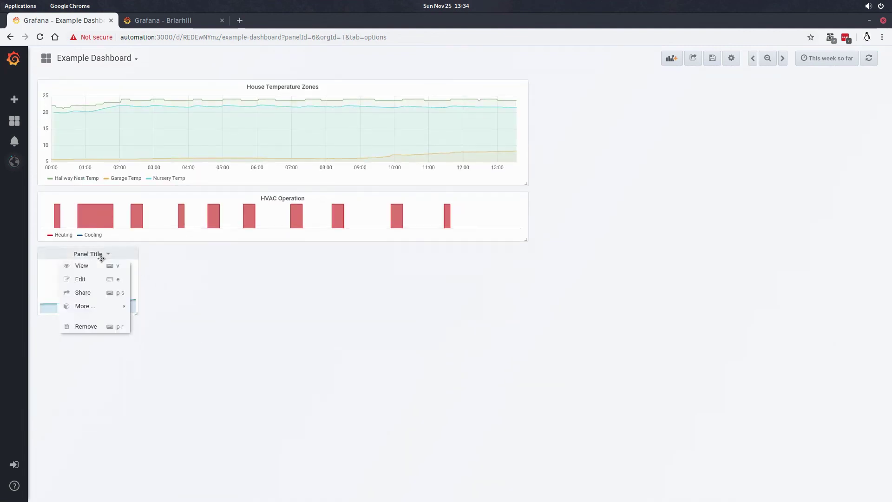
click(87, 281)
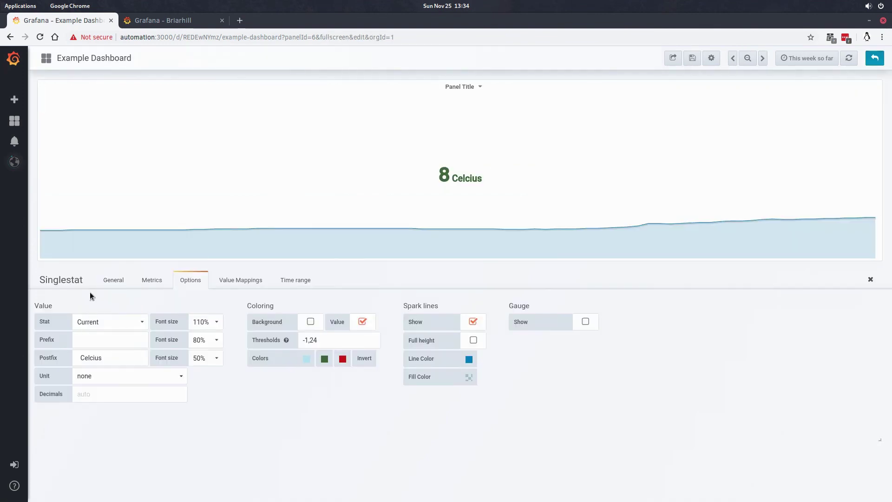
click(114, 279)
drag(120, 323, 60, 314)
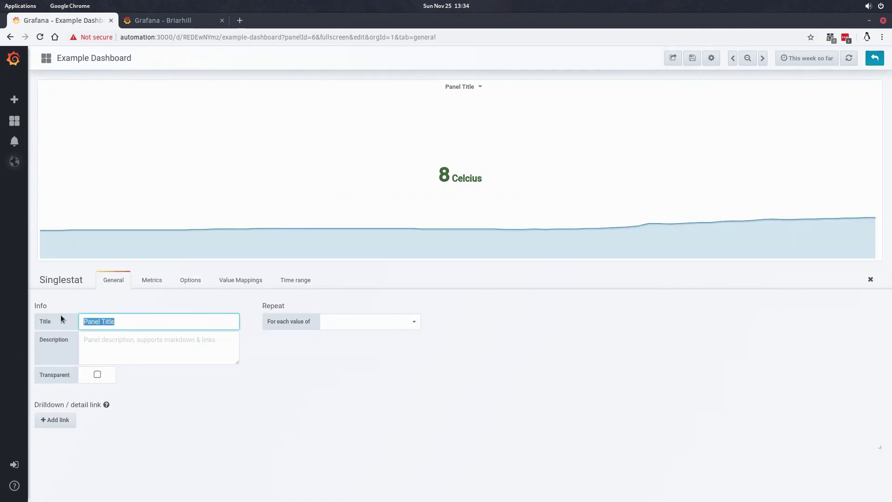
text(Outdoor Temp)
click(563, 385)
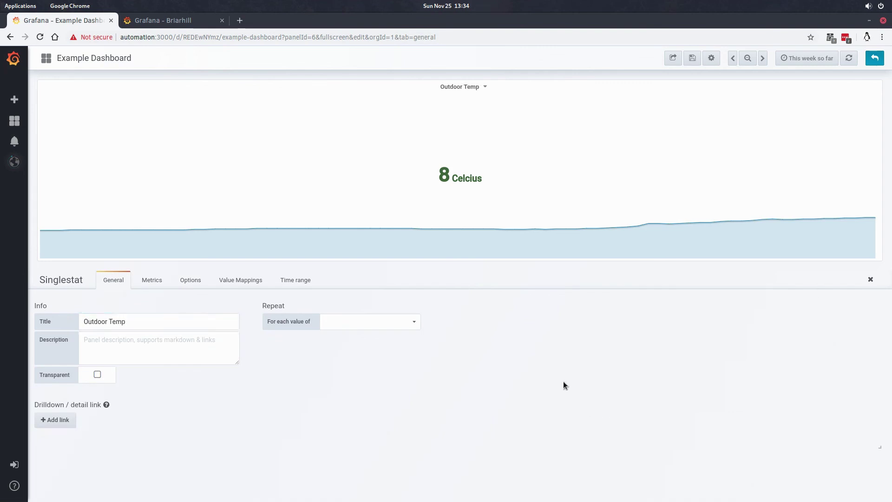
click(874, 58)
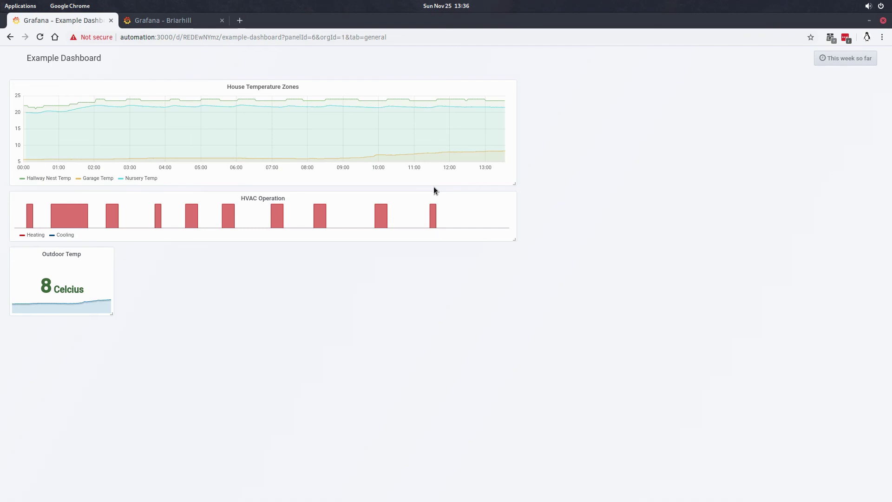
key(Escape)
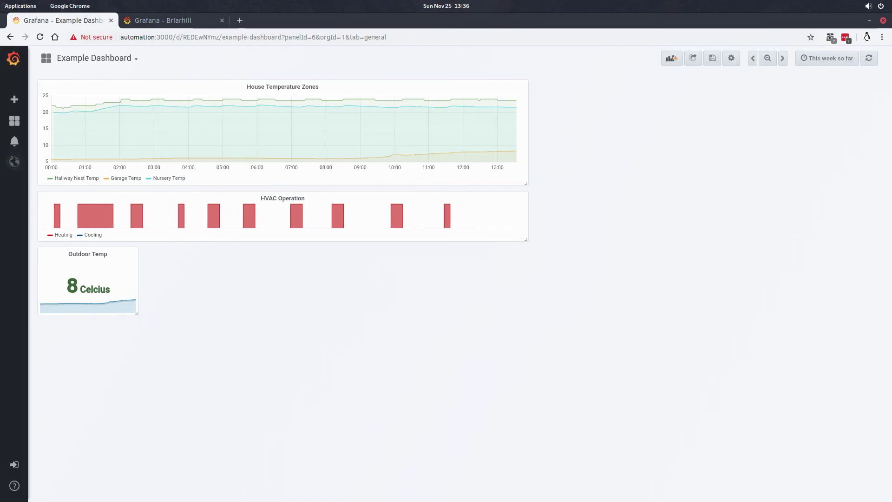